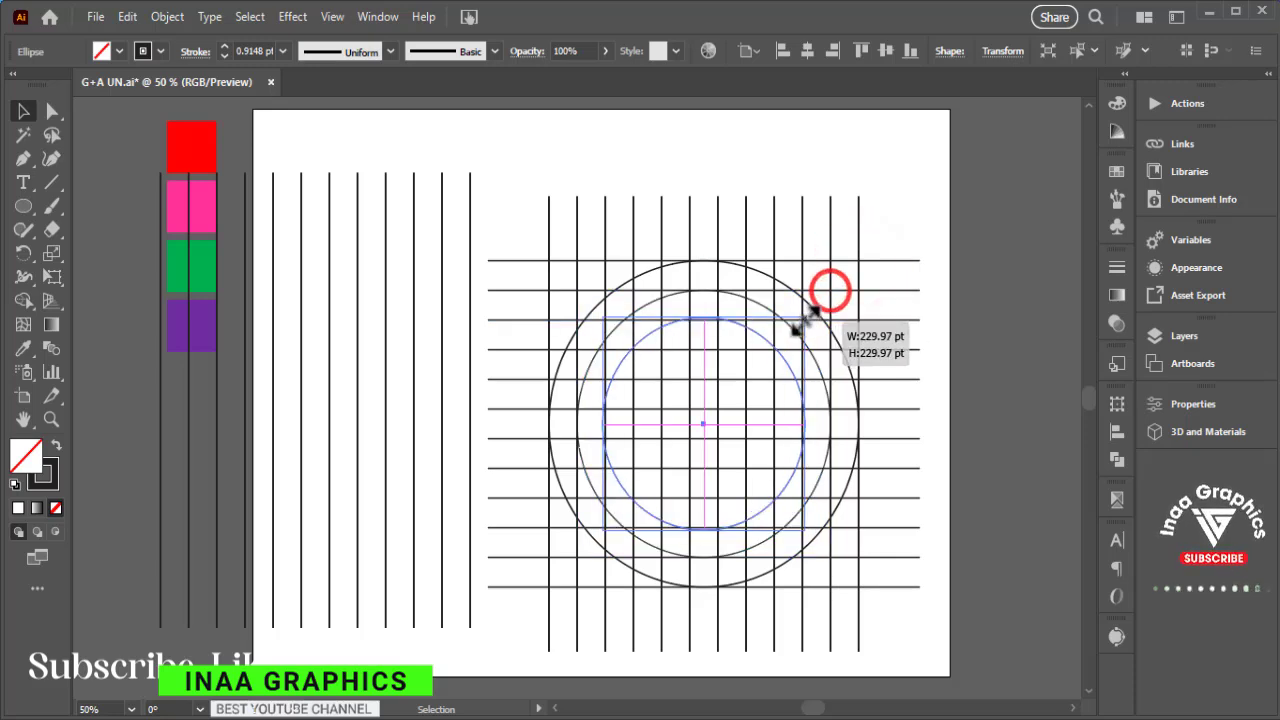
Add smaller concentric copies of the circle, stepping inward along the grid lines.
mouse_move(805, 320)
left_mouse_down()
mouse_move(814, 309)
mouse_move(745, 365)
mouse_move(718, 409)
mouse_move(1090, 596)
left_mouse_up()
left_click(974, 374)
left_click(1074, 431)
left_click(754, 372)
key("z")
left_click(26, 111)
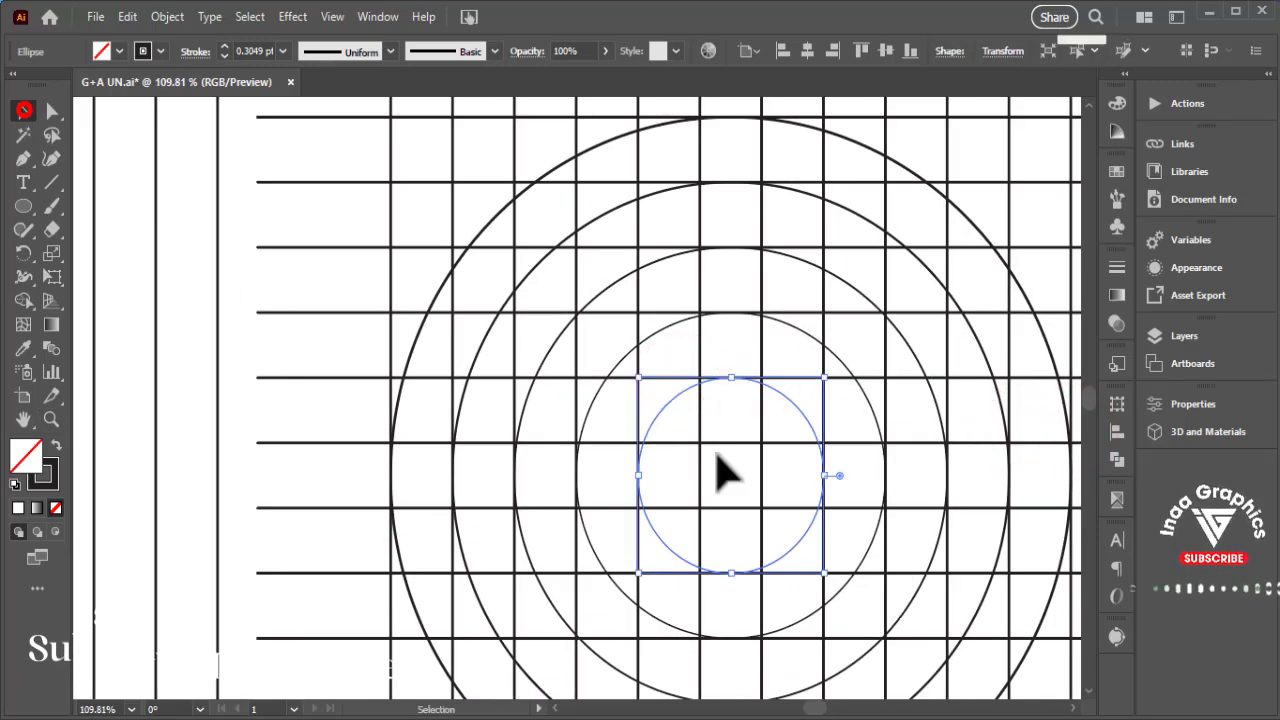
Set the stroke weight of the inner concentric circles to 1 pt.
left_click(225, 47)
left_click(677, 323)
left_click(648, 263, "shift")
left_click(226, 47)
left_click(225, 47)
left_click(225, 47)
left_click(225, 47)
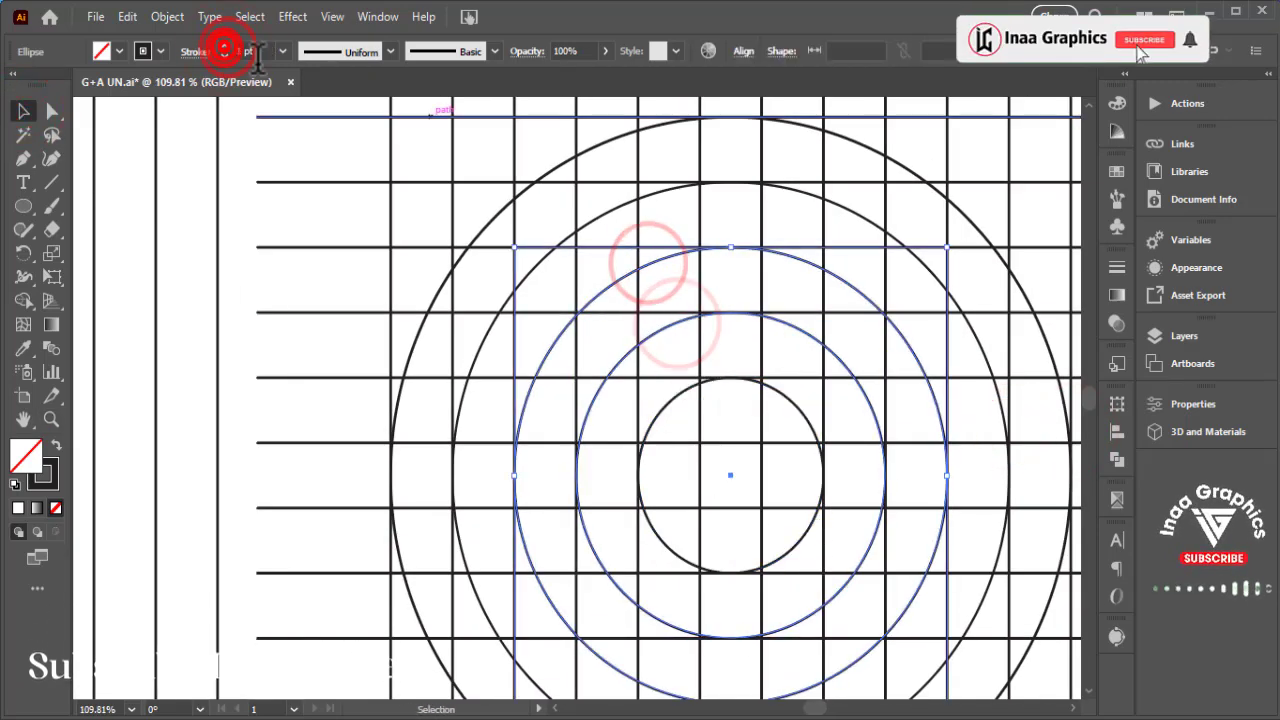
left_click(656, 194)
left_click(225, 47)
left_click(293, 286)
Add one more concentric circle fitted to the centre grid cell and increase its stroke weight.
key("ctrl+minus")
left_click(779, 412)
left_click_drag(801, 376, 744, 437)
left_click(226, 429)
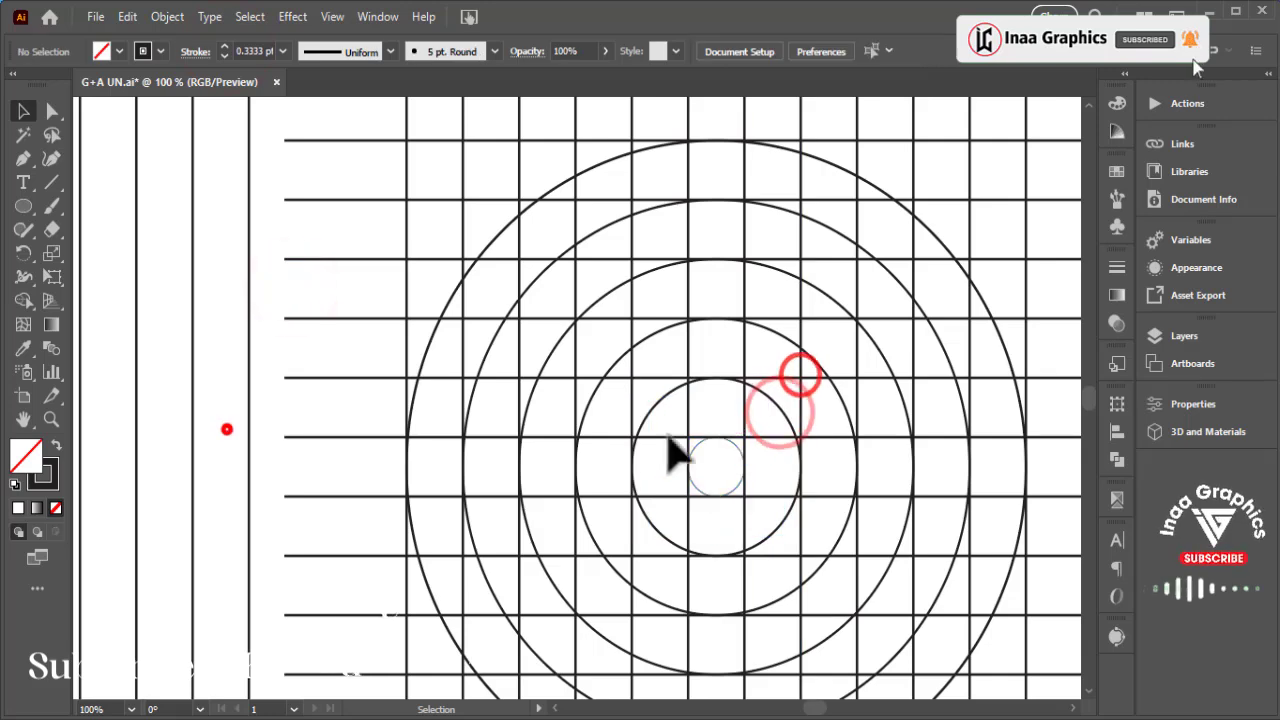
left_click(694, 451)
left_click(226, 47)
Group the grid with its circles and move it beside the artboard, and place the spare vertical lines on the artboard.
key("ctrl+minus")
key("ctrl+minus")
left_click(374, 182)
key("ctrl+g")
mouse_move(379, 190)
left_mouse_down()
mouse_move(584, 401)
mouse_move(894, 414)
left_mouse_up()
left_click_drag(506, 431, 784, 463)
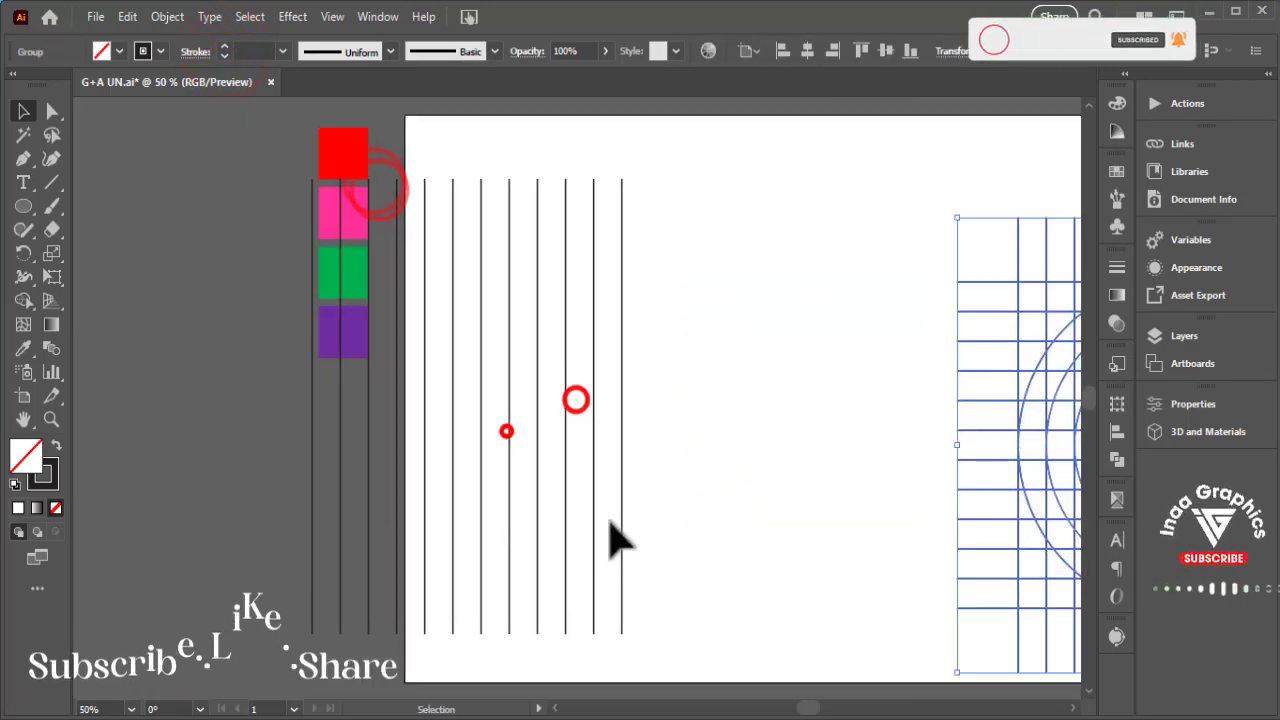
left_click_drag(594, 534, 786, 525)
Draw an unfilled hexagon over the vertical lines and rotate it so a corner points up.
right_click(24, 206)
left_click(93, 275)
left_click_drag(504, 357, 595, 465)
left_click(25, 109)
left_click(1009, 50)
left_click(905, 134)
left_click(917, 220)
Centre the hexagon and the vertical line group on each other and scale the hexagon to the line group's width.
left_click_drag(495, 326, 700, 347)
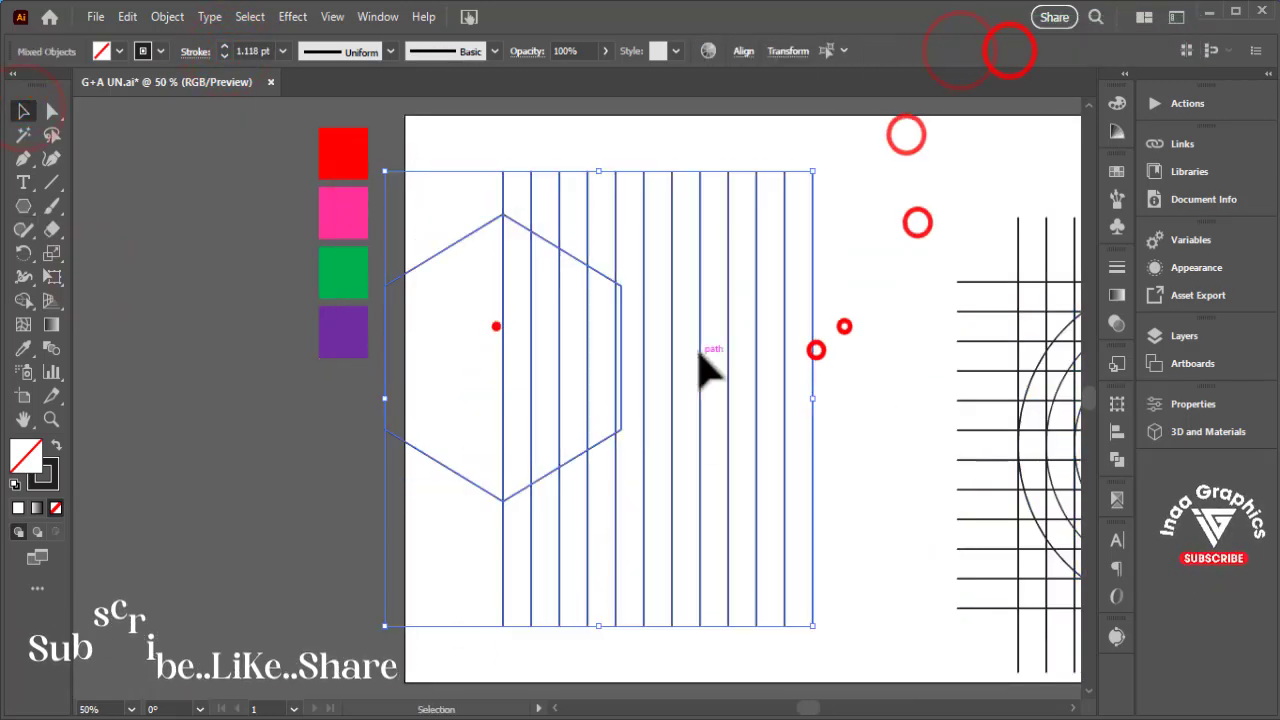
left_click(813, 335)
left_click(1114, 431)
left_click(920, 445)
left_click(1045, 448)
left_click(734, 301)
left_click_drag(775, 255, 814, 210)
Lay a copy of the line group across the vertical lines and set its rotation to 330°.
left_click(915, 390)
left_click_drag(855, 159, 793, 196)
left_click(955, 54)
left_click(851, 135)
left_click(871, 392)
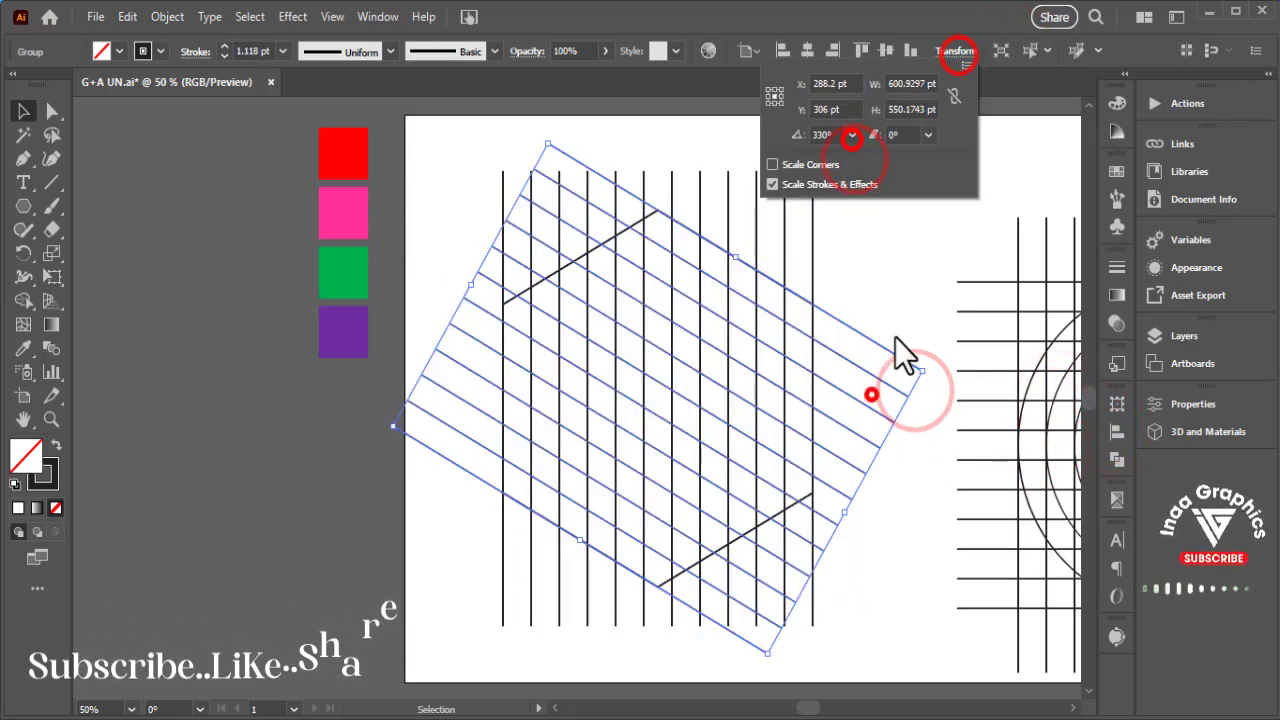
Add a mirrored copy of the slanted lines and a horizontal copy of the line group to complete the hexagonal grid.
right_click(855, 331)
left_click(648, 489)
left_click(914, 496)
left_click(918, 259)
left_click(812, 169)
key("ctrl+f")
Move the circular grid farther from the artboard and shift the whole hexagonal grid towards the artboard's centre.
left_click(458, 181)
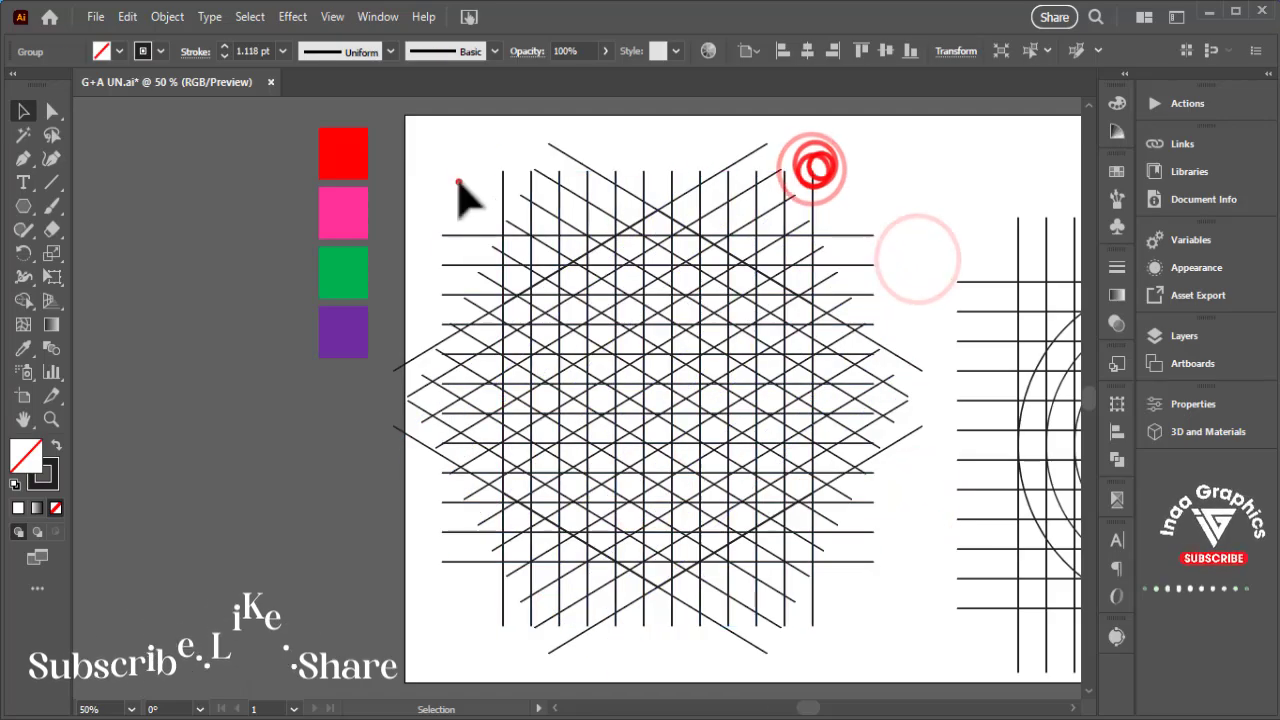
left_click(461, 190)
left_click_drag(462, 208, 928, 590)
left_click_drag(929, 591, 695, 592)
left_click_drag(745, 562, 594, 552)
left_click_drag(590, 217, 975, 436)
left_click(554, 446)
left_click(397, 389)
left_click(23, 108)
left_click_drag(434, 357, 506, 368)
key("z")
left_click(498, 380)
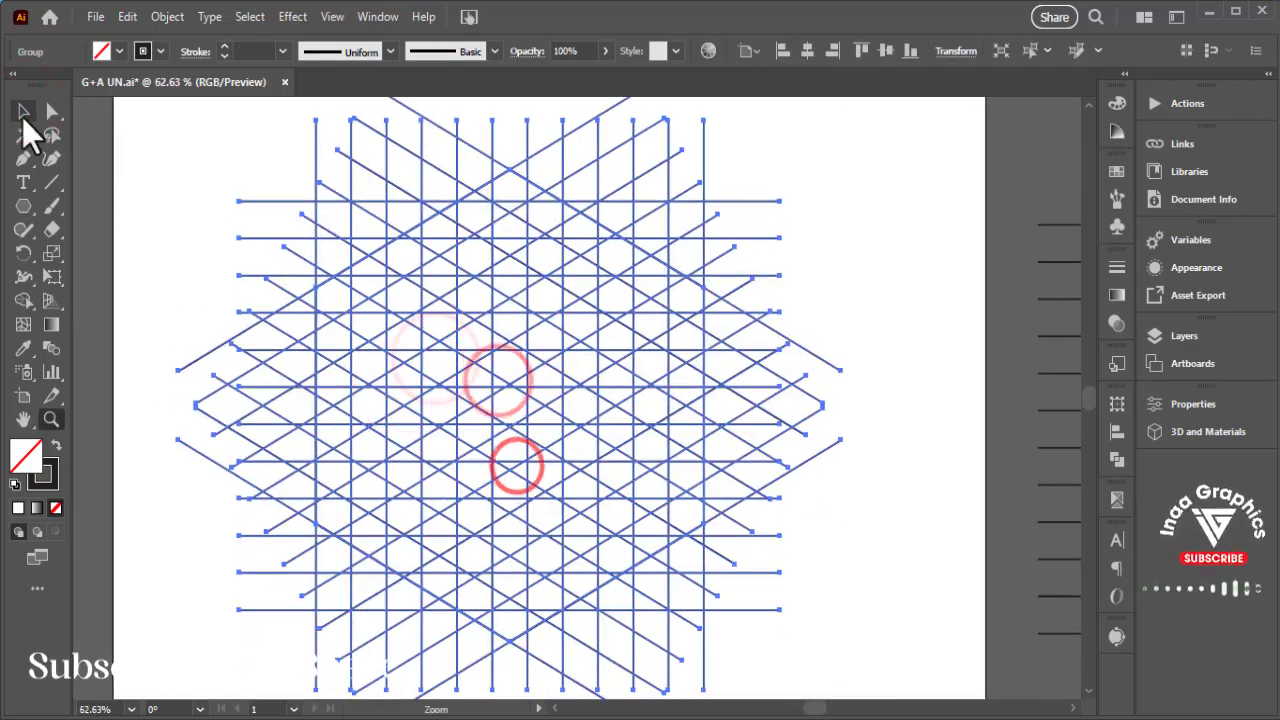
Merge cells of the hexagonal grid into black vertical bars joined by a slanted top, using Shape Builder with a black fill.
left_click(23, 116)
left_click_drag(203, 203, 743, 591)
left_click_drag(743, 591, 738, 574)
left_click(23, 299)
left_click(111, 49)
left_click(53, 88)
mouse_move(511, 168)
left_mouse_down()
mouse_move(508, 222)
mouse_move(504, 202)
mouse_move(431, 408)
left_mouse_up()
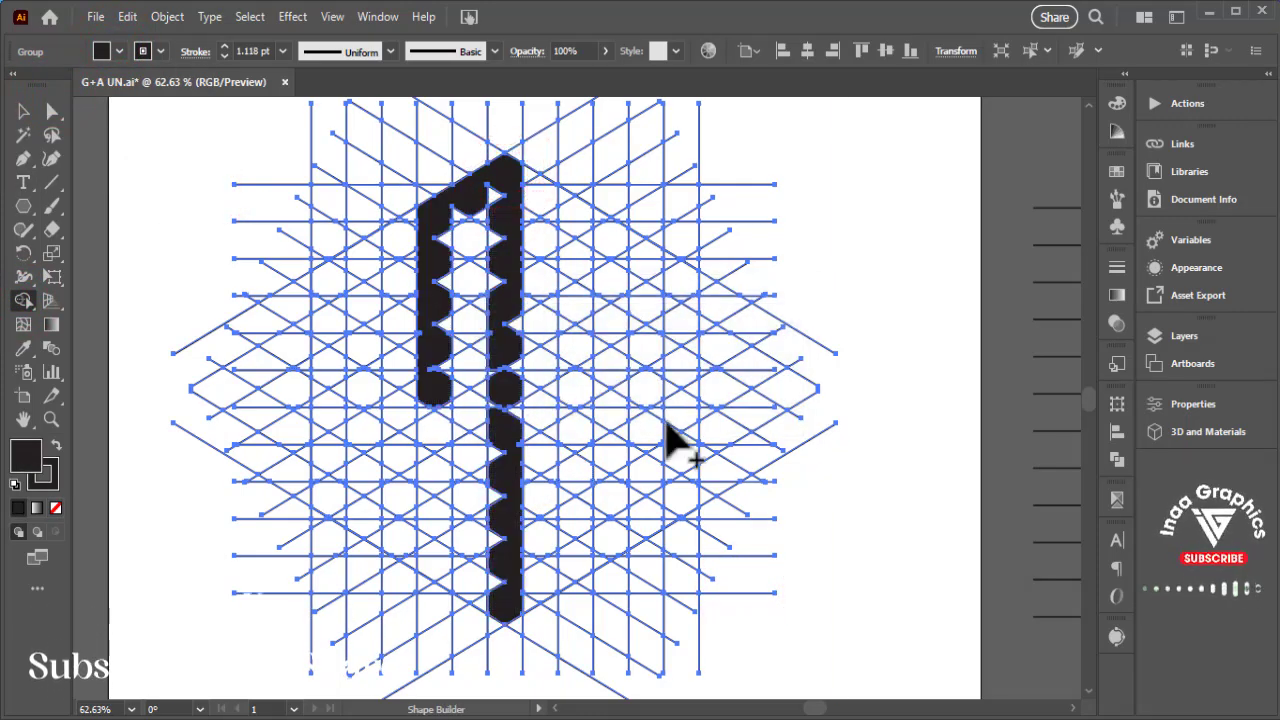
left_click_drag(850, 471, 448, 407)
left_click_drag(776, 512, 488, 539)
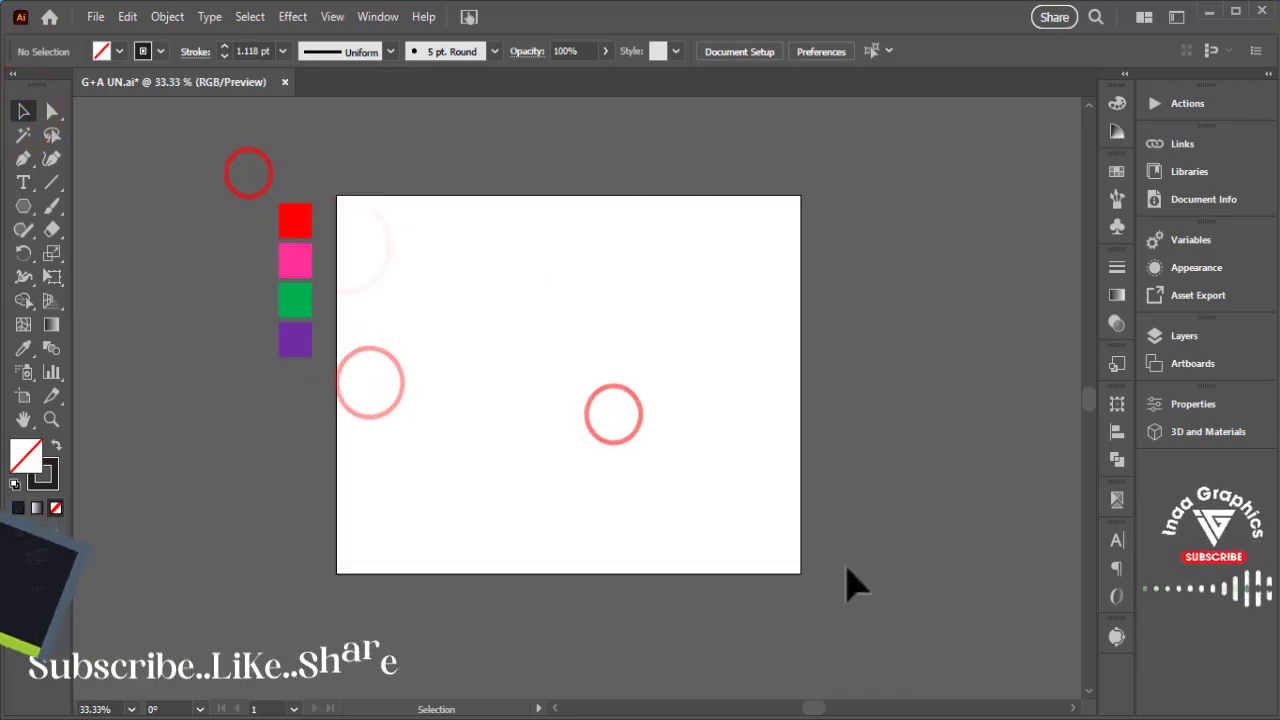
Draw a straight vertical line near the right side of the empty artboard.
key("ctrl+plus")
left_click_drag(746, 437, 754, 463)
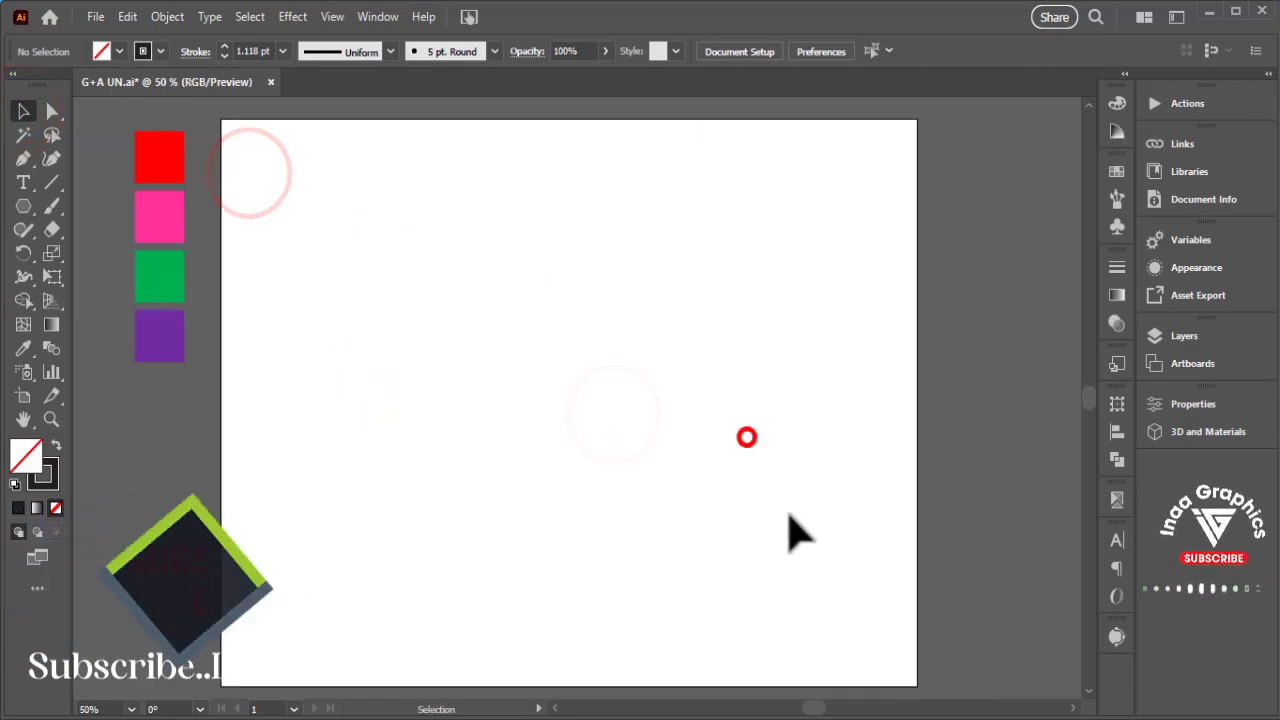
left_click_drag(609, 496, 647, 496)
left_click(52, 183)
left_click_drag(867, 205, 867, 584)
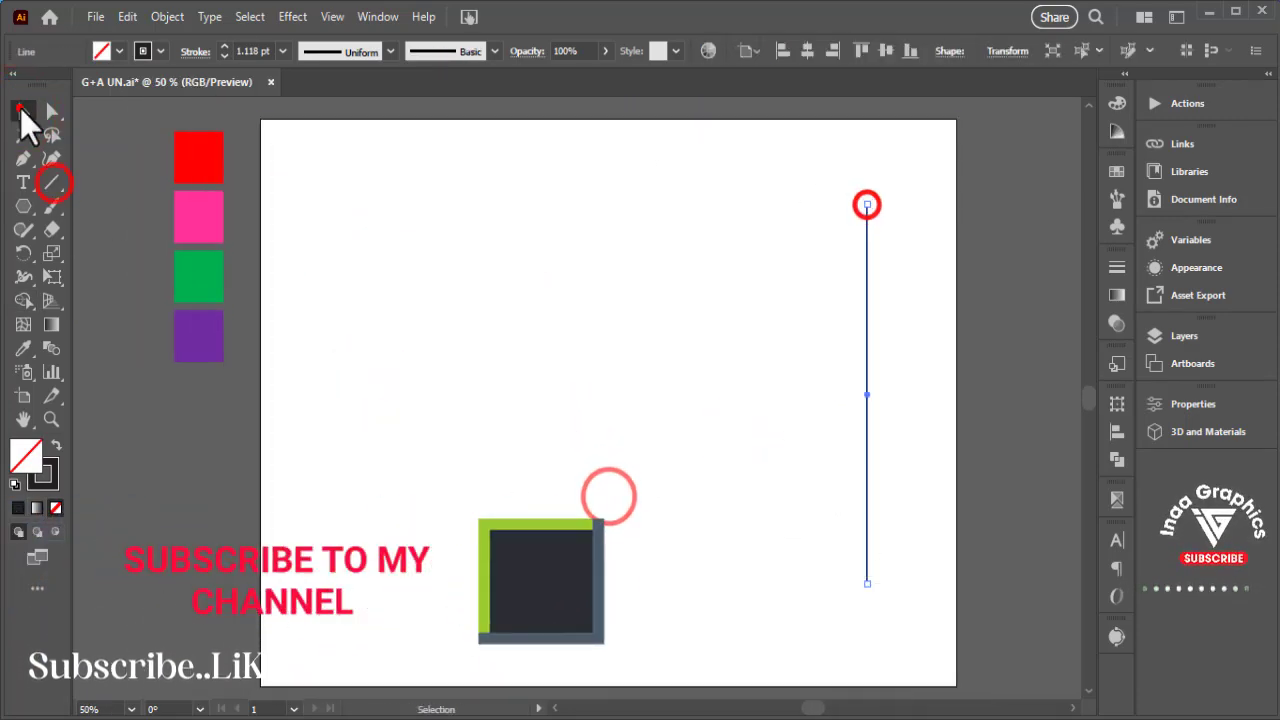
left_click(23, 111)
Duplicate the vertical line leftward at equal spacing to make a row of 14 lines.
left_click_drag(867, 357, 841, 357)
key("ctrl+d")
key("ctrl+d")
key("ctrl+d")
key("ctrl+d")
key("ctrl+d")
key("ctrl+d")
key("ctrl+d")
key("ctrl+d")
key("ctrl+d")
key("ctrl+d")
key("ctrl+d")
key("ctrl+d")
Stretch all the vertical lines to nearly the artboard's height and group them.
left_click_drag(417, 431, 905, 480)
left_click_drag(696, 584, 696, 665)
left_click_drag(696, 205, 696, 176)
key("ctrl+g")
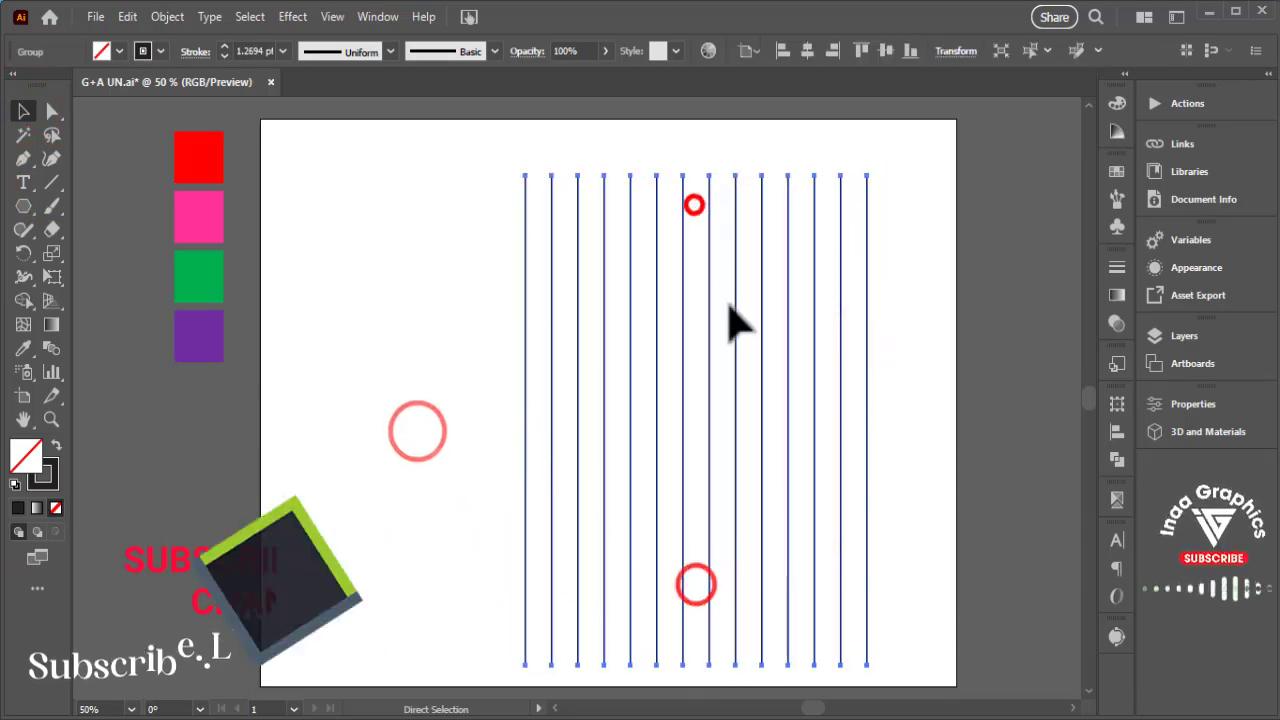
Place a spare copy of the line group to the left and overlay a copy rotated 90° to form a square grid.
right_click(23, 206)
left_click(390, 215)
left_click_drag(453, 148, 620, 255)
left_click_drag(686, 297, 244, 318)
left_click(525, 260)
key("ctrl+c")
key("ctrl+f")
left_click_drag(874, 174, 945, 570)
left_click(980, 411)
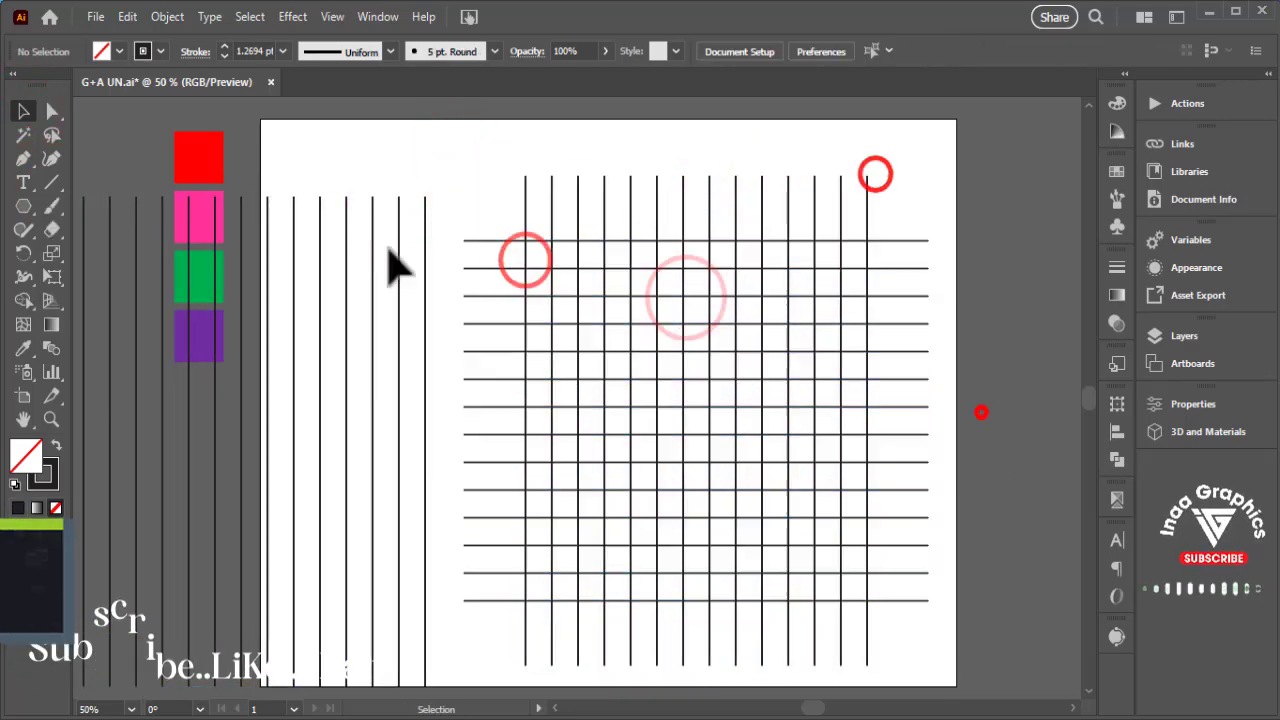
Draw an unfilled circle over the square grid, spanning its outermost lines.
right_click(23, 206)
left_click(120, 251)
mouse_move(526, 242)
left_mouse_down()
mouse_move(543, 283)
mouse_move(817, 602)
left_mouse_up()
left_click(23, 108)
mouse_move(697, 242)
left_mouse_down()
mouse_move(785, 246)
mouse_move(698, 236)
left_mouse_up()
left_click(826, 269)
Adjust the circle's left and right edges to meet the outermost vertical grid lines.
left_click_drag(729, 466, 668, 78)
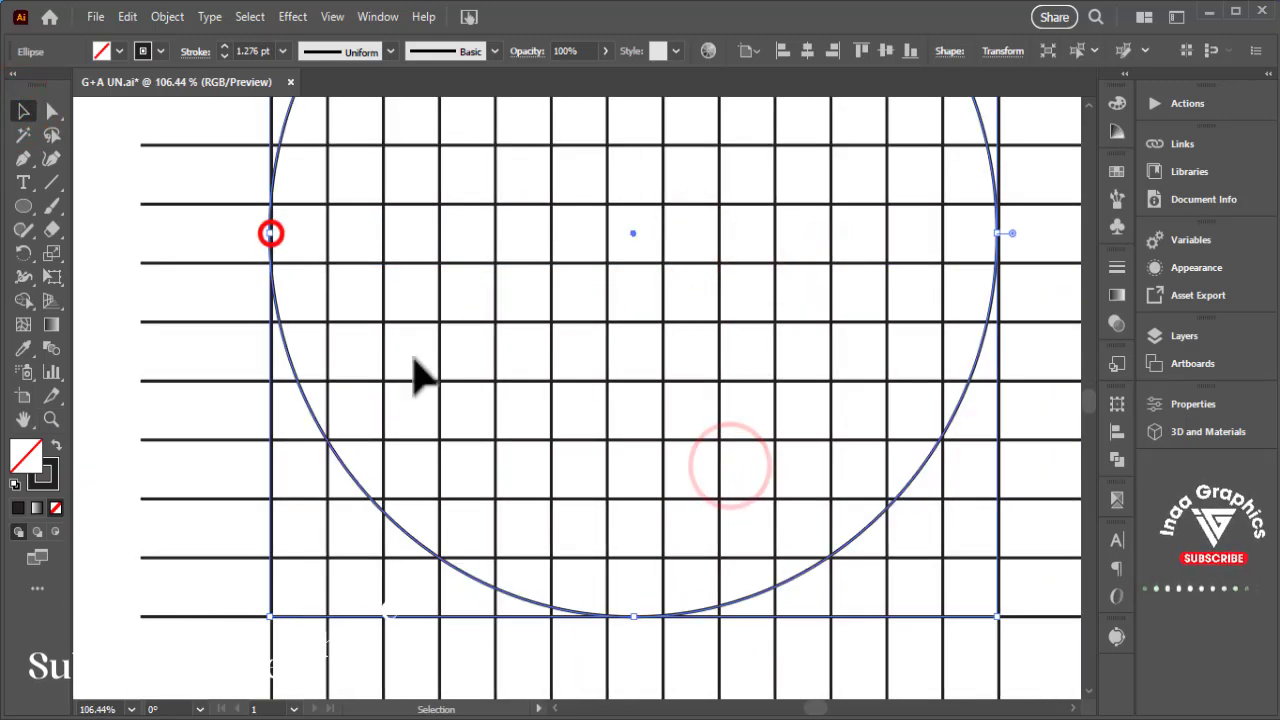
left_click(194, 240)
left_click(286, 357)
left_click_drag(268, 234, 271, 234)
left_click(235, 259)
left_click(986, 314)
left_click_drag(997, 233, 1151, 197)
left_click(1051, 274)
key("ctrl+0")
left_click(946, 337)
left_click(25, 109)
Select the circle together with the grid and align their centres.
key("ctrl+plus")
key("ctrl+plus")
left_click(566, 228)
left_click_drag(428, 148, 1010, 517)
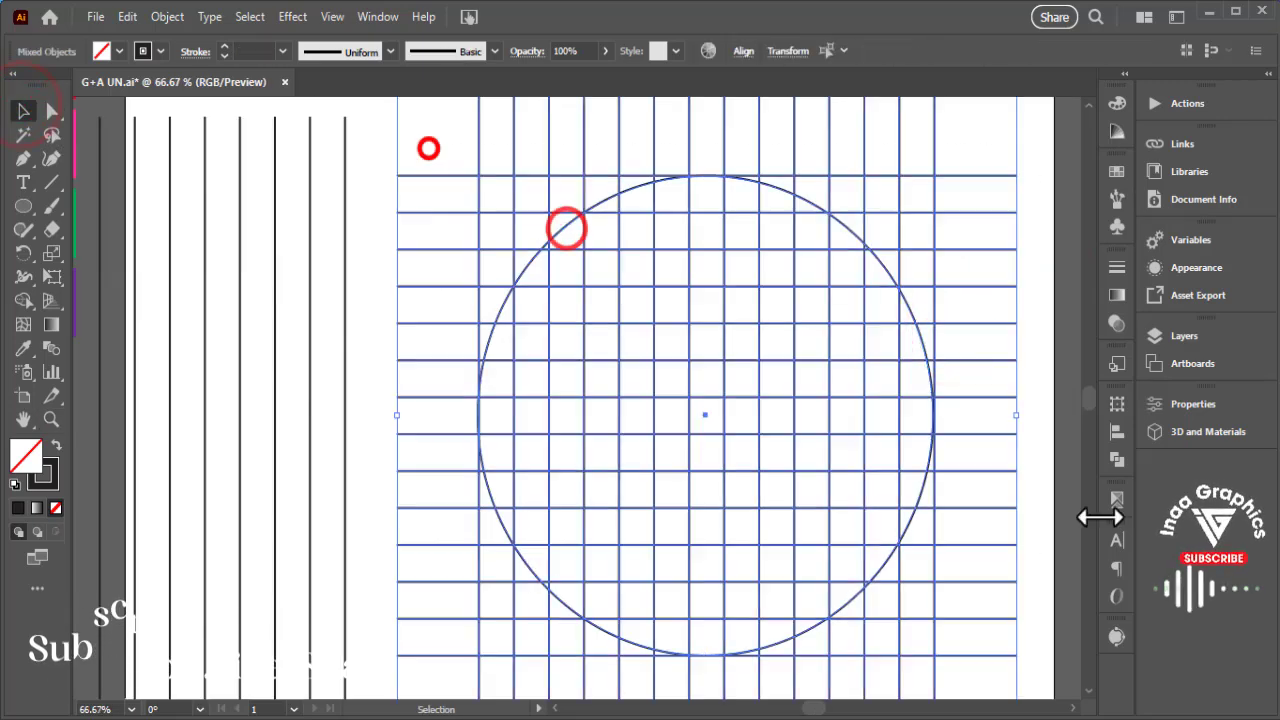
left_click(923, 451)
Create smaller concentric copies of the circle along the grid lines, down to the centre cell.
left_click_drag(934, 176, 864, 249)
left_click_drag(864, 249, 829, 287)
left_click_drag(829, 287, 726, 397)
left_click(1031, 340)
key("z")
left_click_drag(605, 355, 700, 400)
left_click(940, 553)
left_click(25, 111)
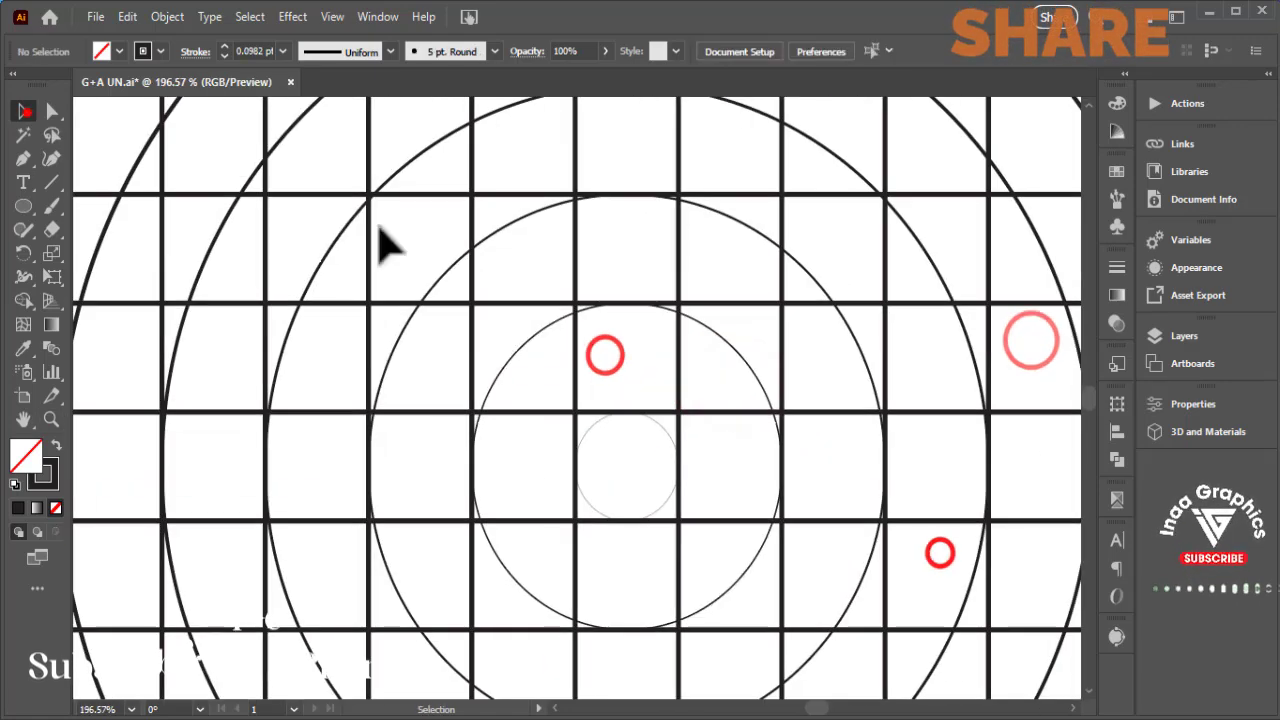
Select four of the inner concentric circles and set their stroke weight to 1 pt.
left_click(546, 329)
left_click(497, 234, "shift")
left_click(400, 166, "shift")
left_click(251, 178, "shift")
left_click(252, 52)
type("1")
key("Return")
Move the circular grid aside and draw a hexagon with a corner pointing up beside the spare vertical line group.
key("ctrl+minus")
key("ctrl+minus")
key("ctrl+minus")
key("ctrl+minus")
left_click_drag(348, 173, 625, 450)
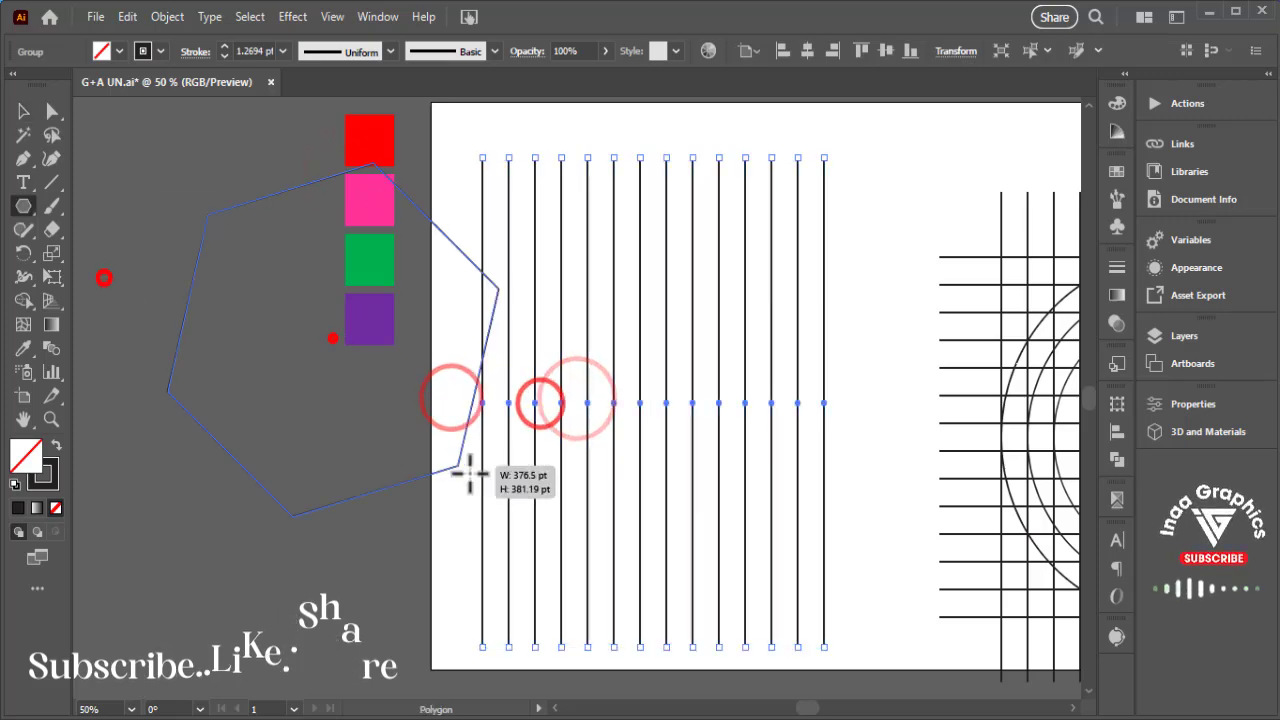
left_click(1008, 51)
left_click_drag(752, 397, 755, 397)
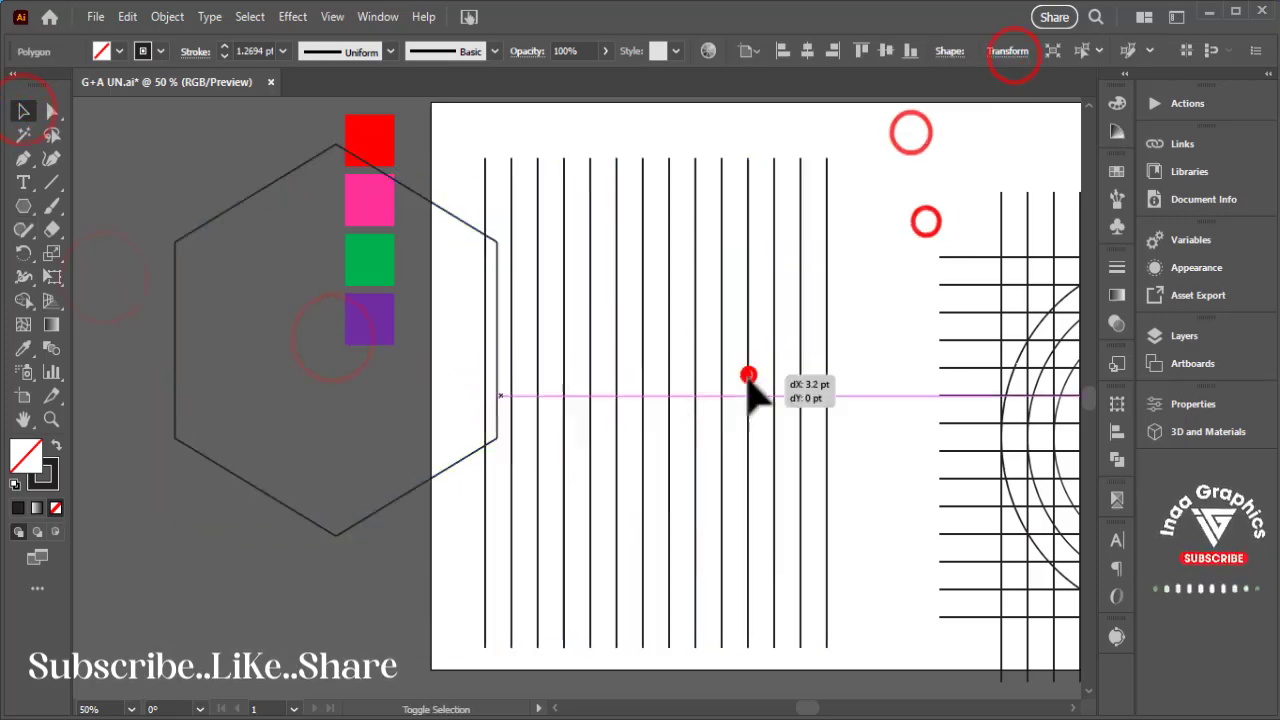
Centre the hexagon on the vertical line group and scale it to the group's width.
left_click(748, 377, "shift")
left_click(670, 391)
left_click(1116, 431)
left_click(920, 451)
left_click(1037, 446)
left_click(1063, 397)
left_click_drag(810, 464, 746, 472)
left_click(829, 324)
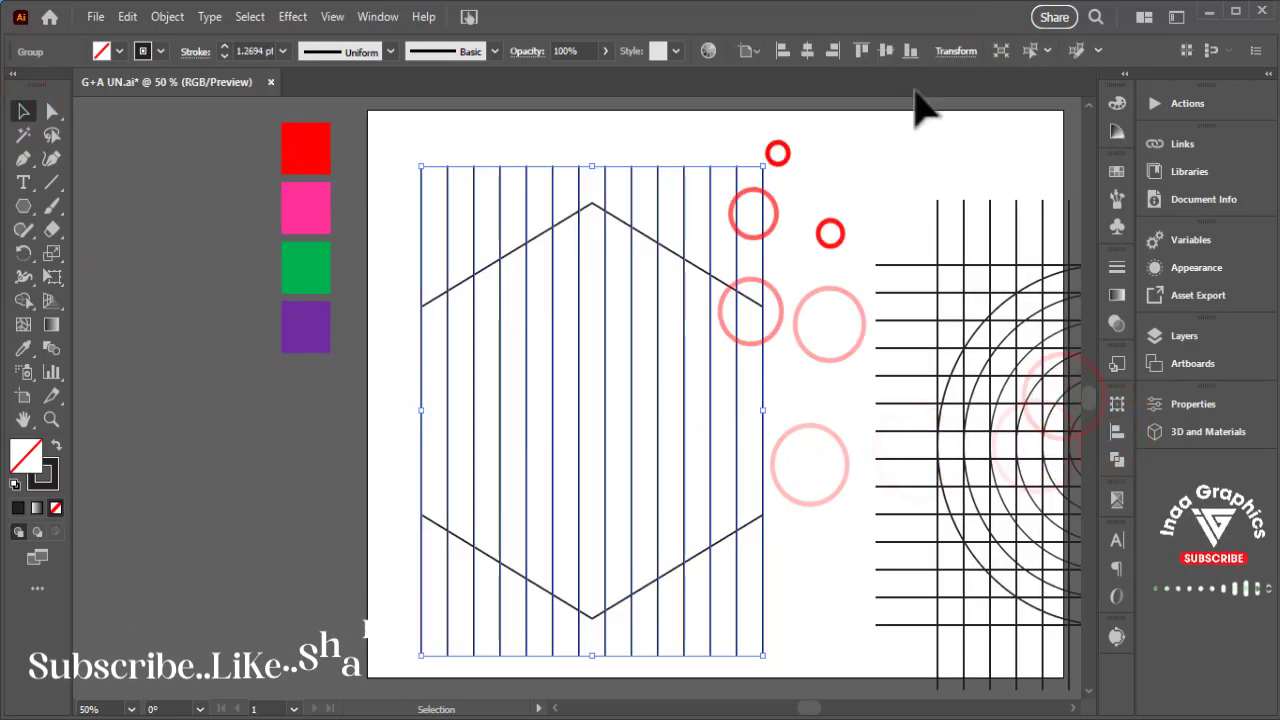
Combine vertical, horizontal and diagonal line groups centred on the hexagon into a hexagonal grid, and group the whole grid.
left_click(947, 54)
left_click(849, 134)
left_click(883, 400)
right_click(791, 329)
left_click(1046, 503)
left_click(918, 493)
left_click_drag(779, 157, 897, 509)
left_click_drag(400, 150, 795, 642)
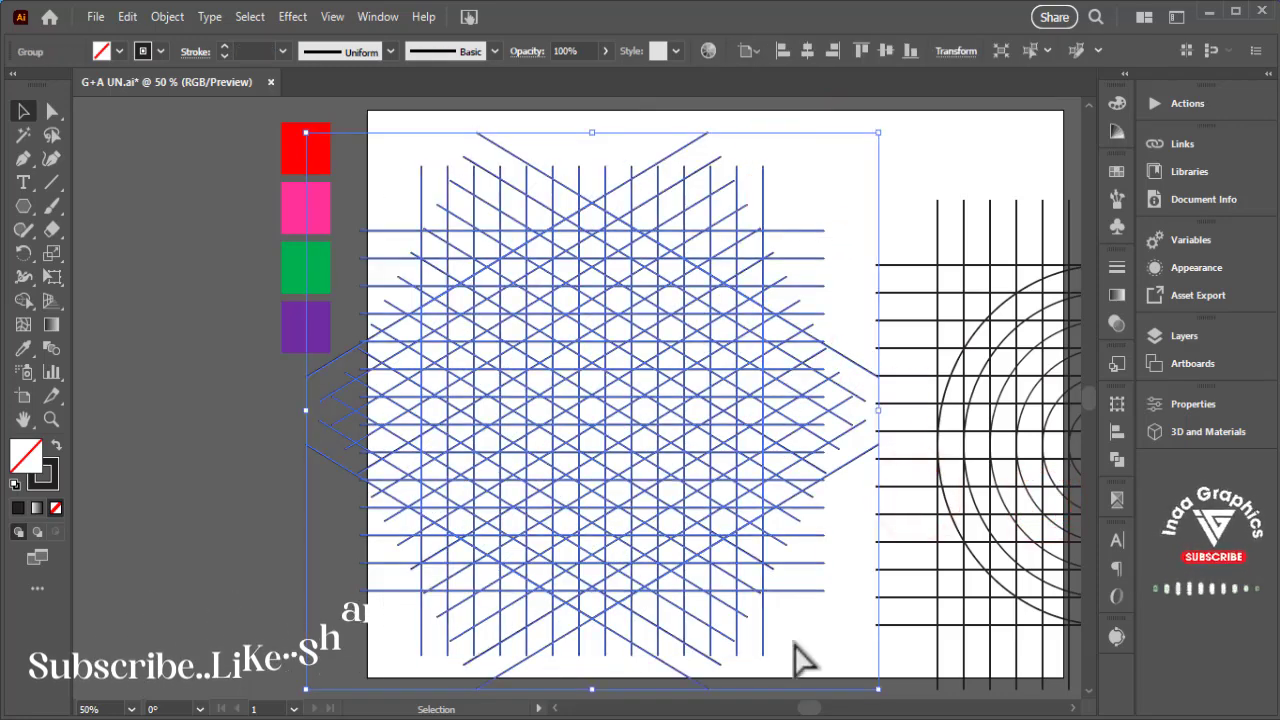
Group the circular grid with its concentric circles and move it clear of the artboard.
left_click(188, 467)
left_click_drag(677, 571, 364, 578)
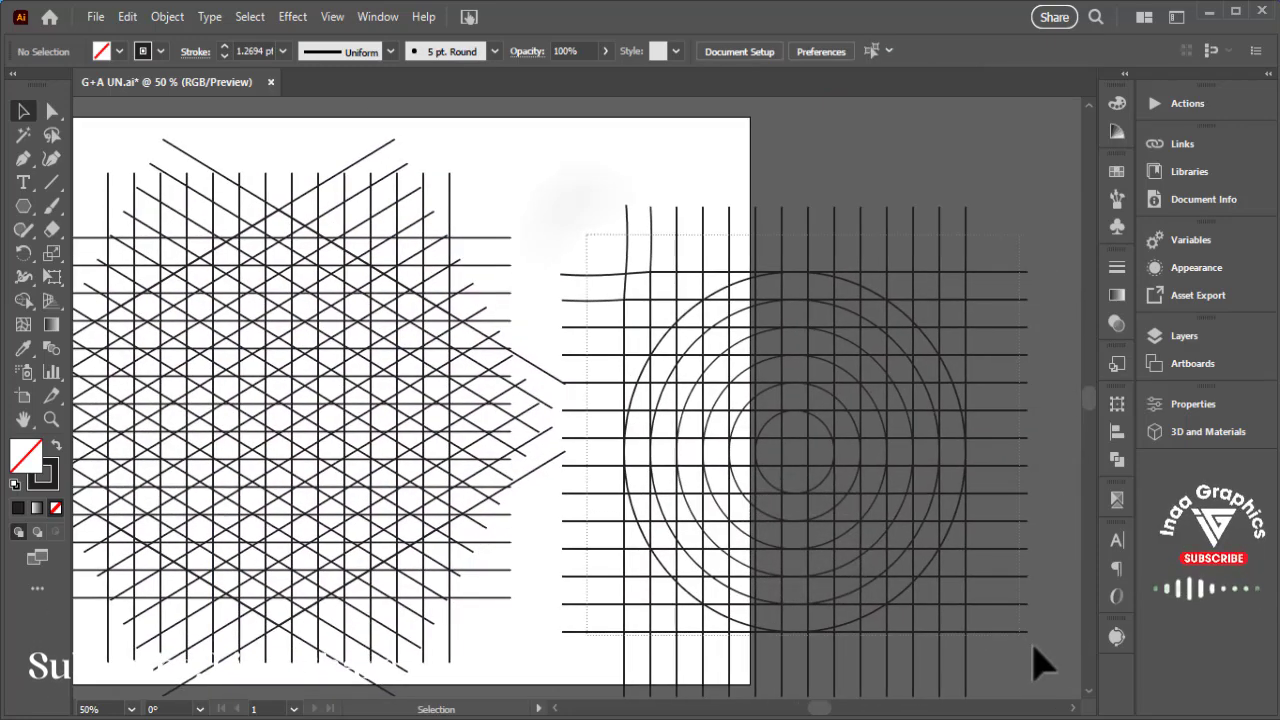
left_click_drag(1040, 662, 1040, 680)
key("v")
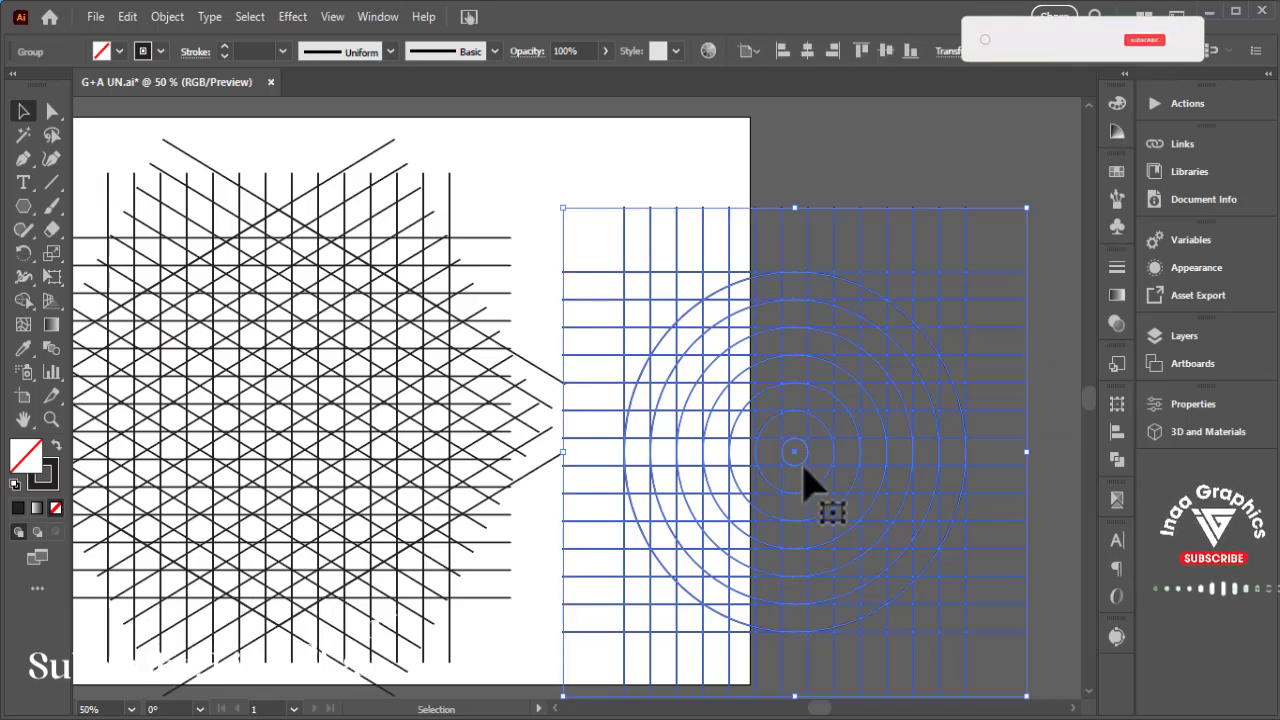
left_click_drag(806, 463, 990, 449)
Move the hexagonal grid so that it sits fully on the artboard.
key("space")
left_click_drag(530, 530, 732, 530)
left_click_drag(496, 463, 578, 484)
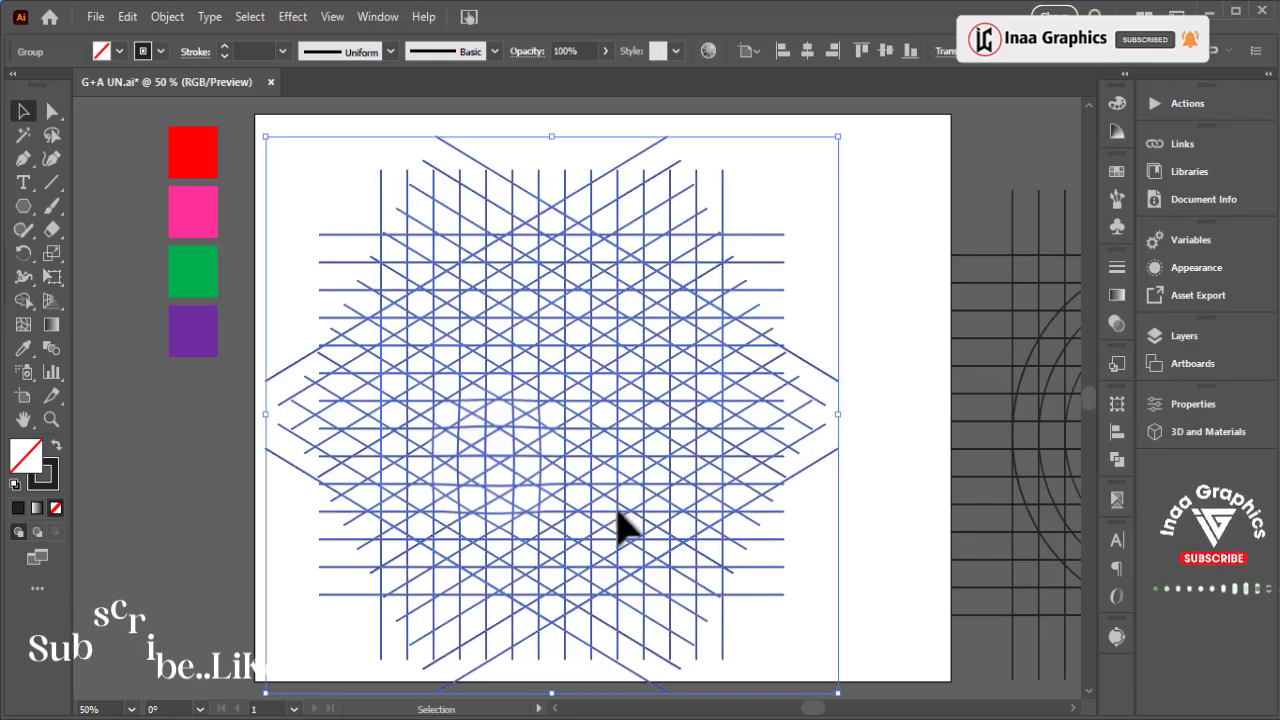
Use Shape Builder with a black fill to merge the hexagonal grid's centre column from the hexagon's upper corner to its lower corner.
left_click_drag(571, 428, 646, 440)
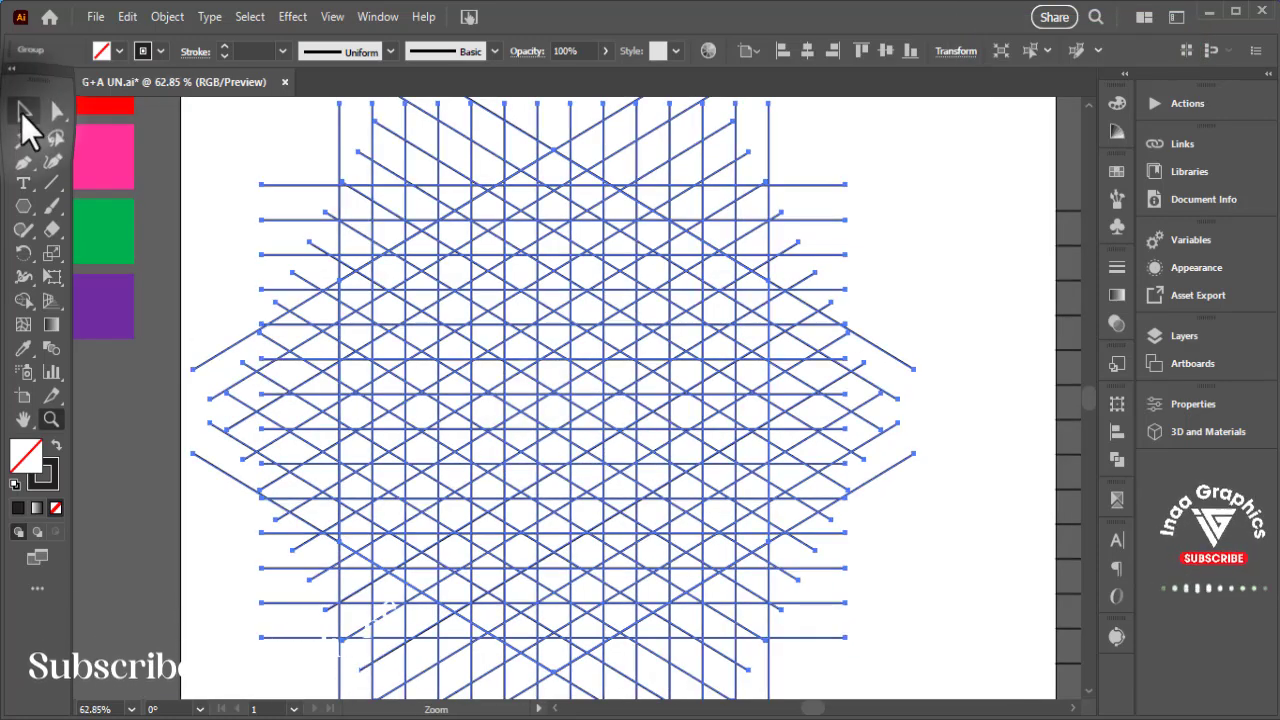
left_click(23, 112)
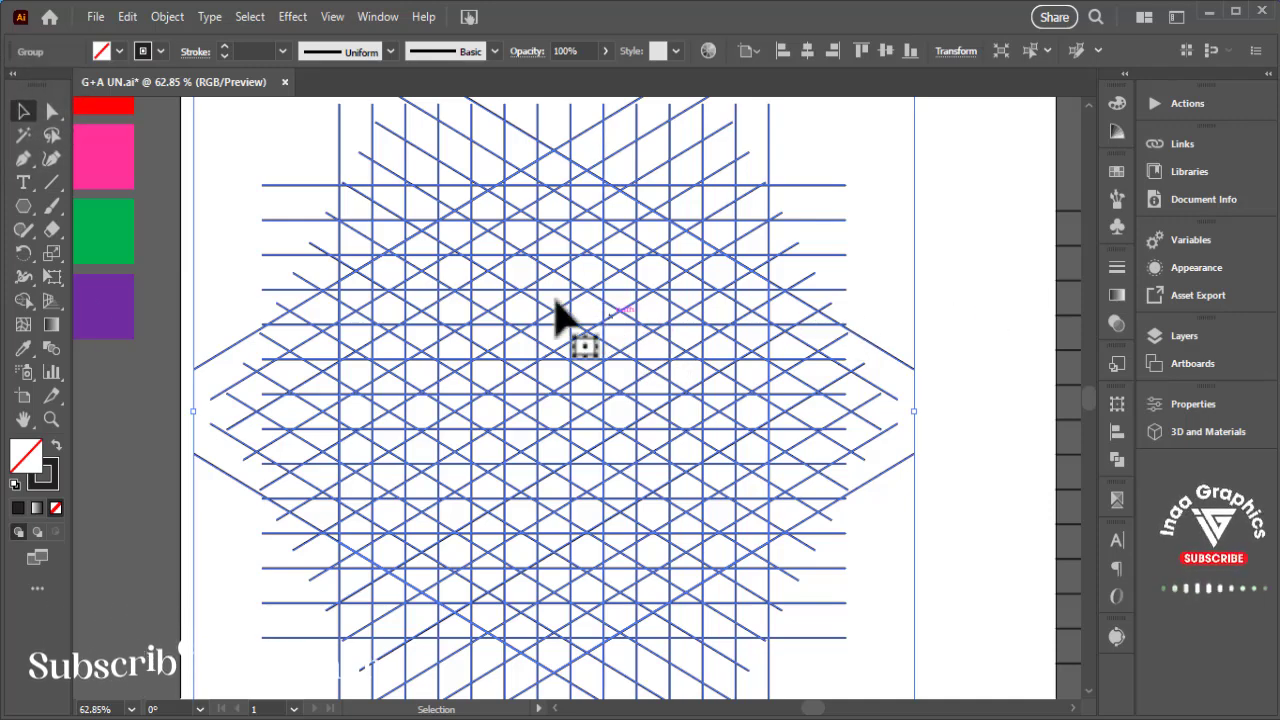
left_click(21, 300)
left_click(118, 52)
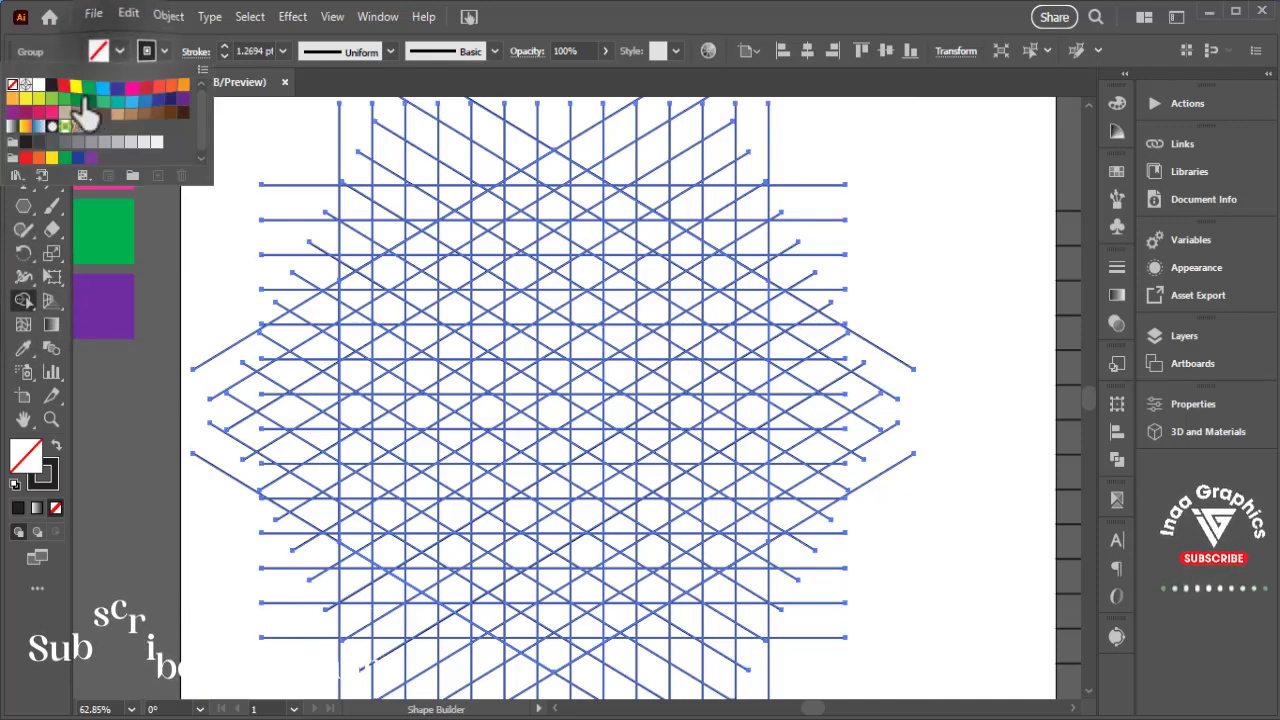
left_click(51, 86)
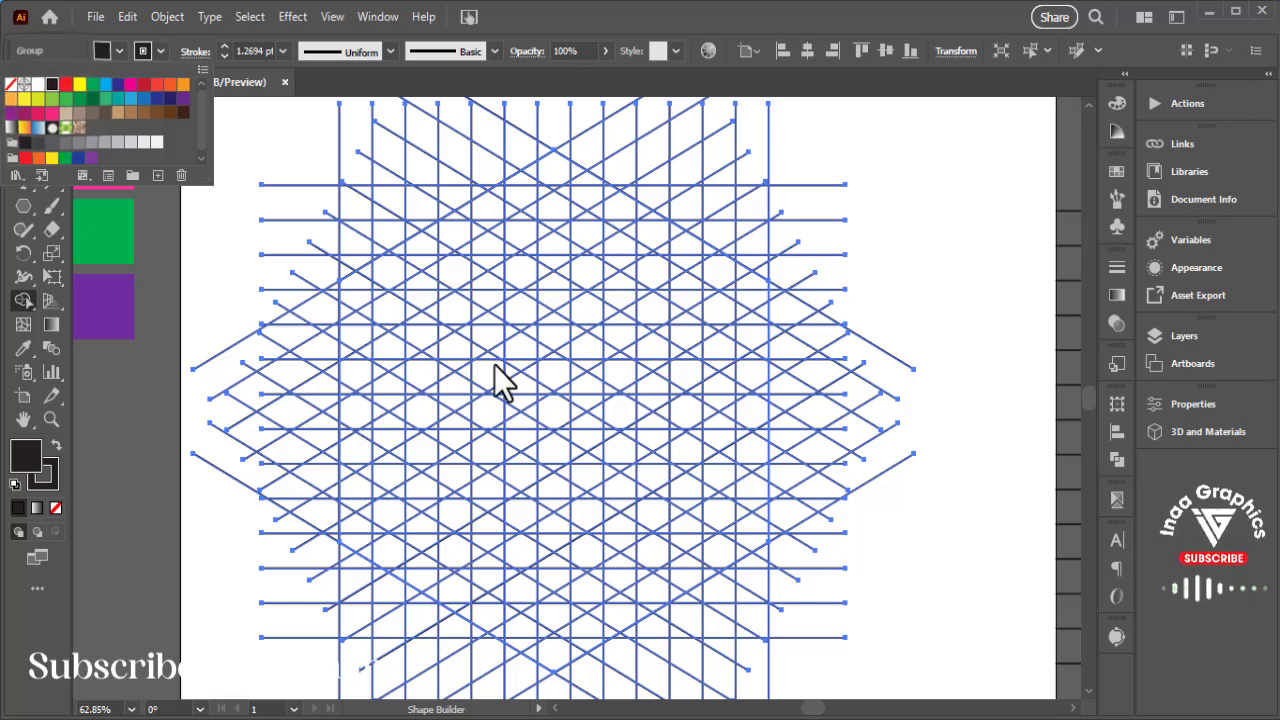
left_click(552, 222)
left_click_drag(562, 185, 557, 430)
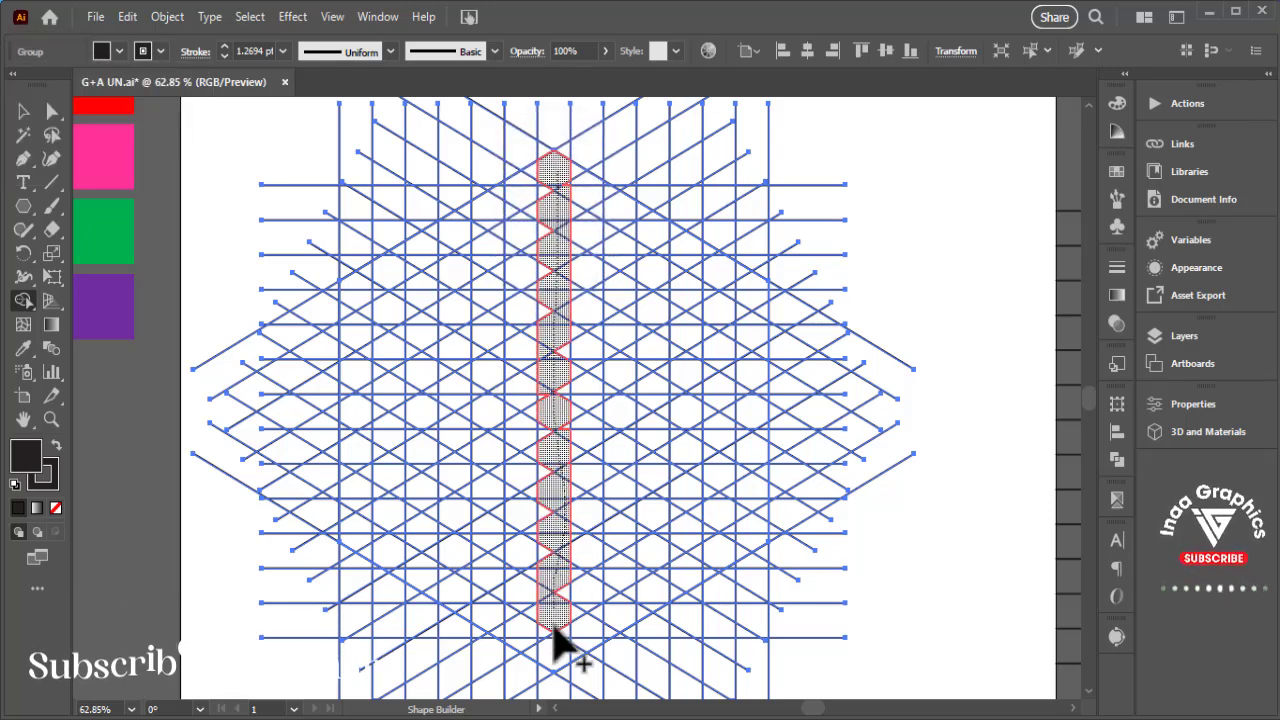
left_click_drag(557, 660, 558, 663)
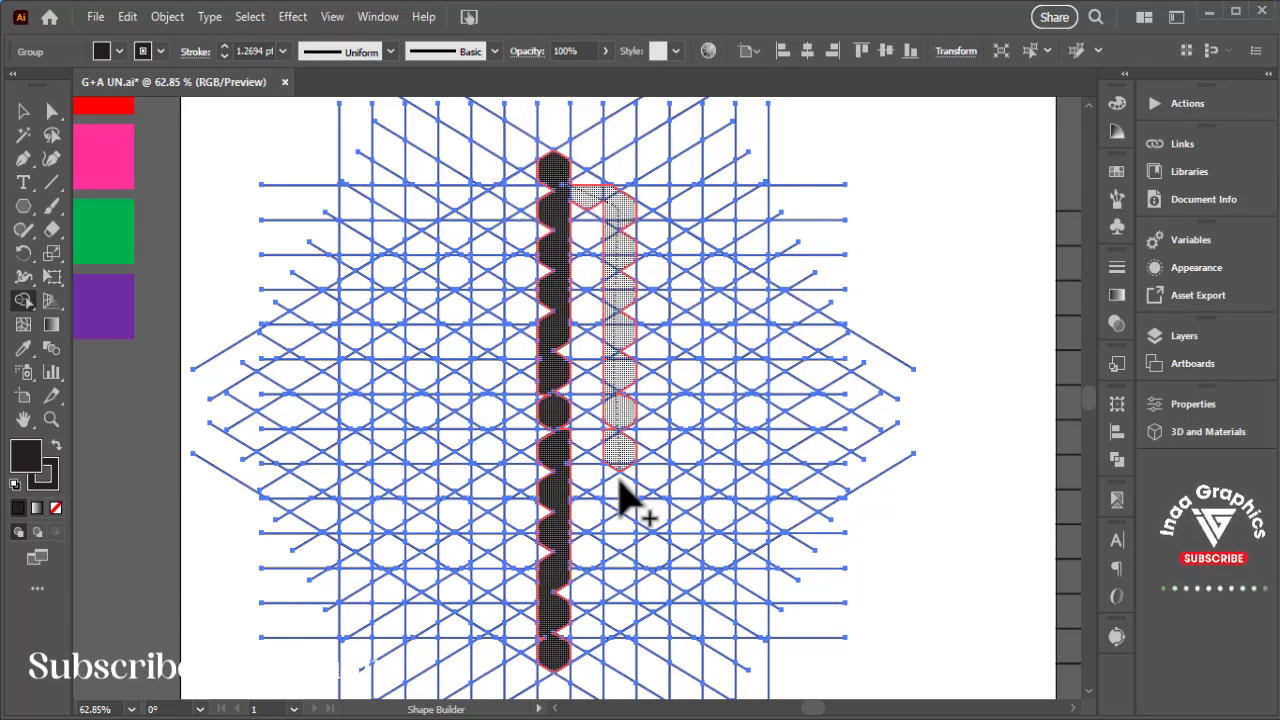
Merge a full-height column on each side of the hexagonal grid's centre column, joining both to it near the upper end.
left_click_drag(630, 630, 629, 634)
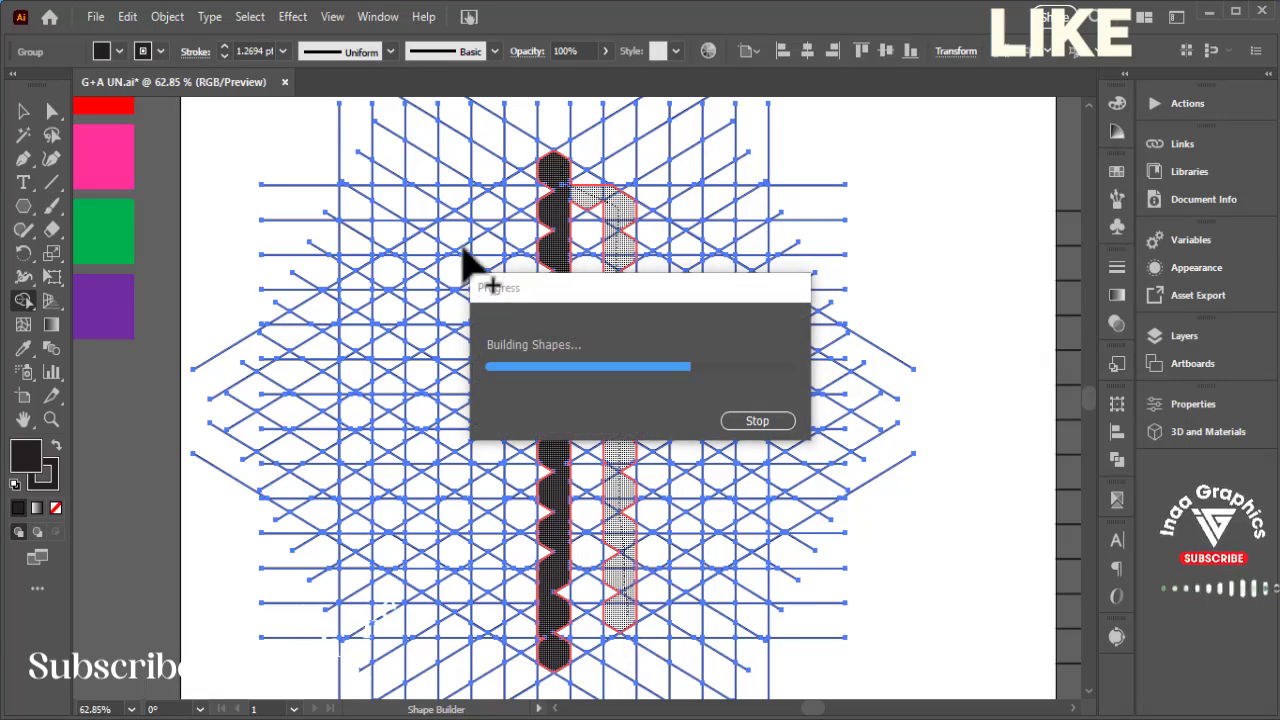
mouse_move(543, 200)
left_mouse_down()
mouse_move(491, 229)
mouse_move(490, 415)
left_mouse_up()
left_click_drag(491, 484, 490, 648)
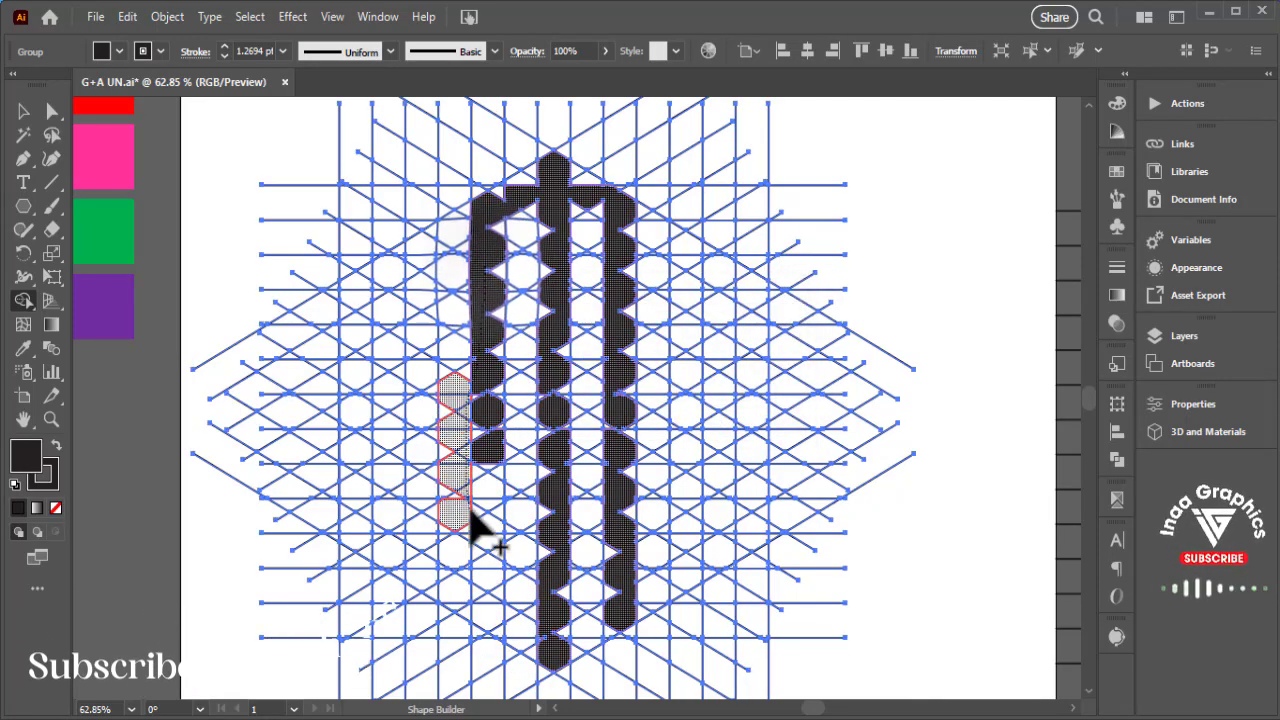
left_click_drag(492, 376, 500, 620)
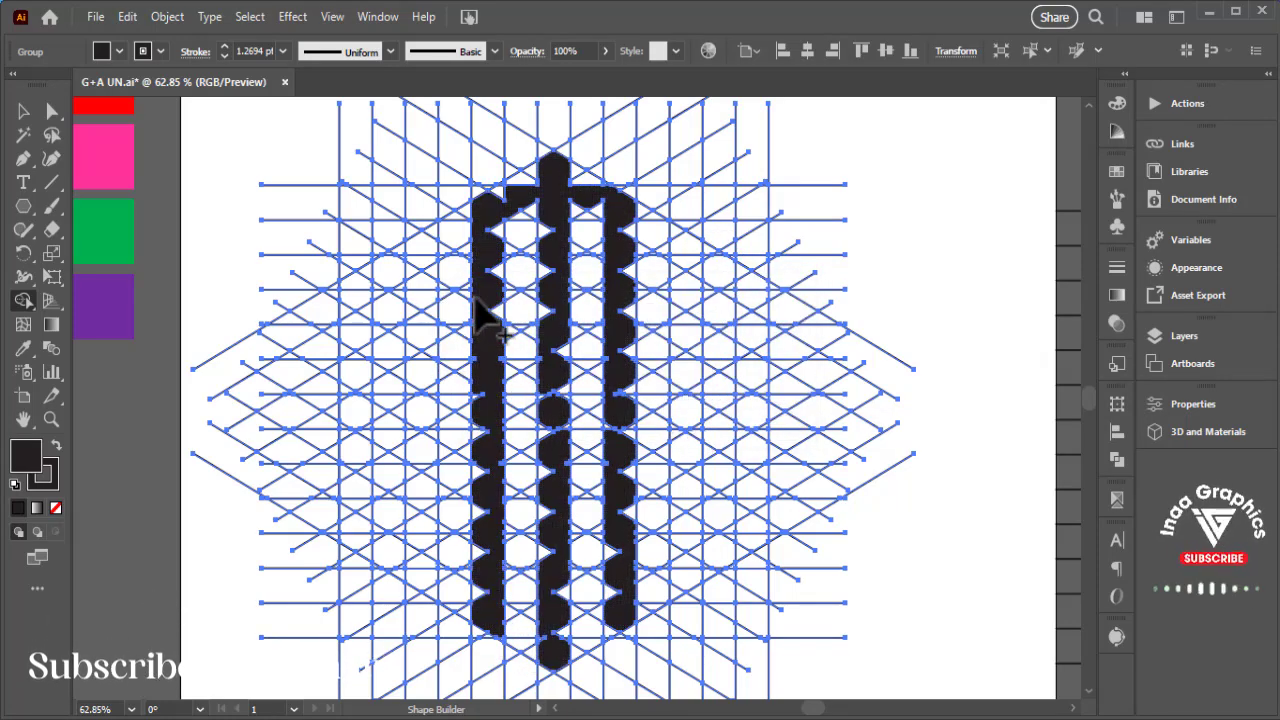
Merge the cells left of the three columns into a black S-shaped band along the hexagon's edge.
left_click(421, 310)
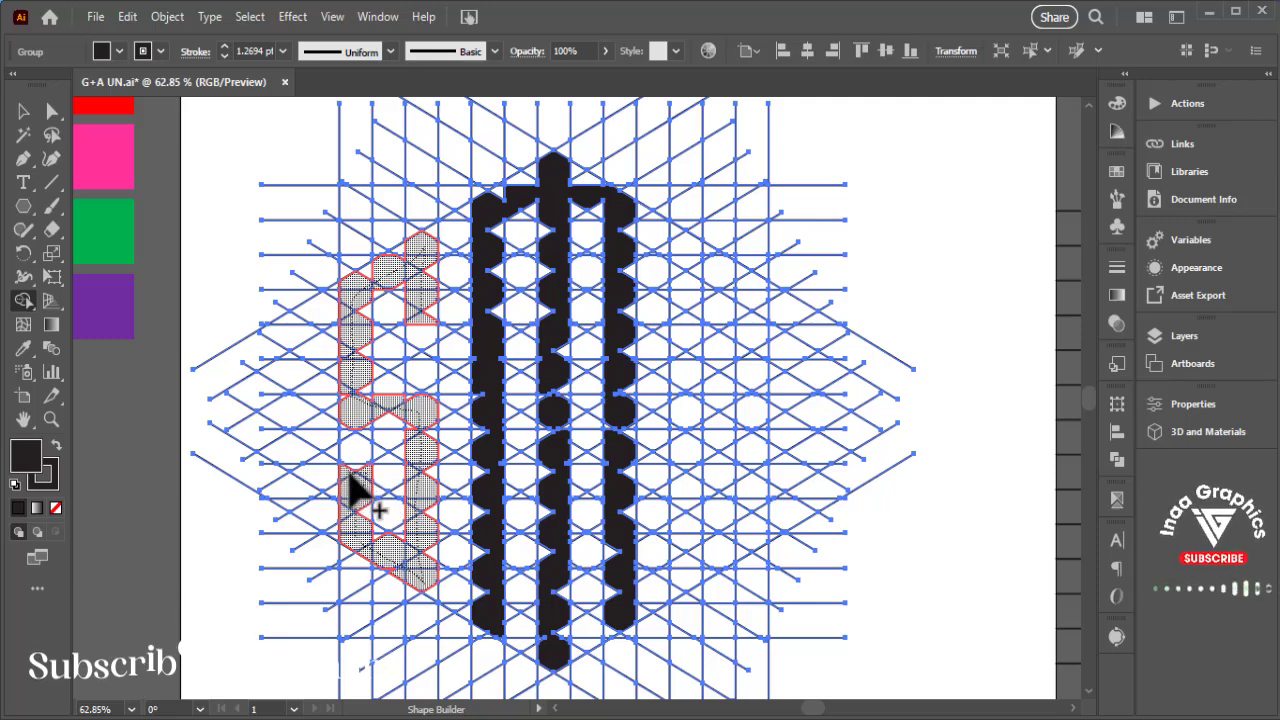
left_click_drag(365, 485, 420, 557)
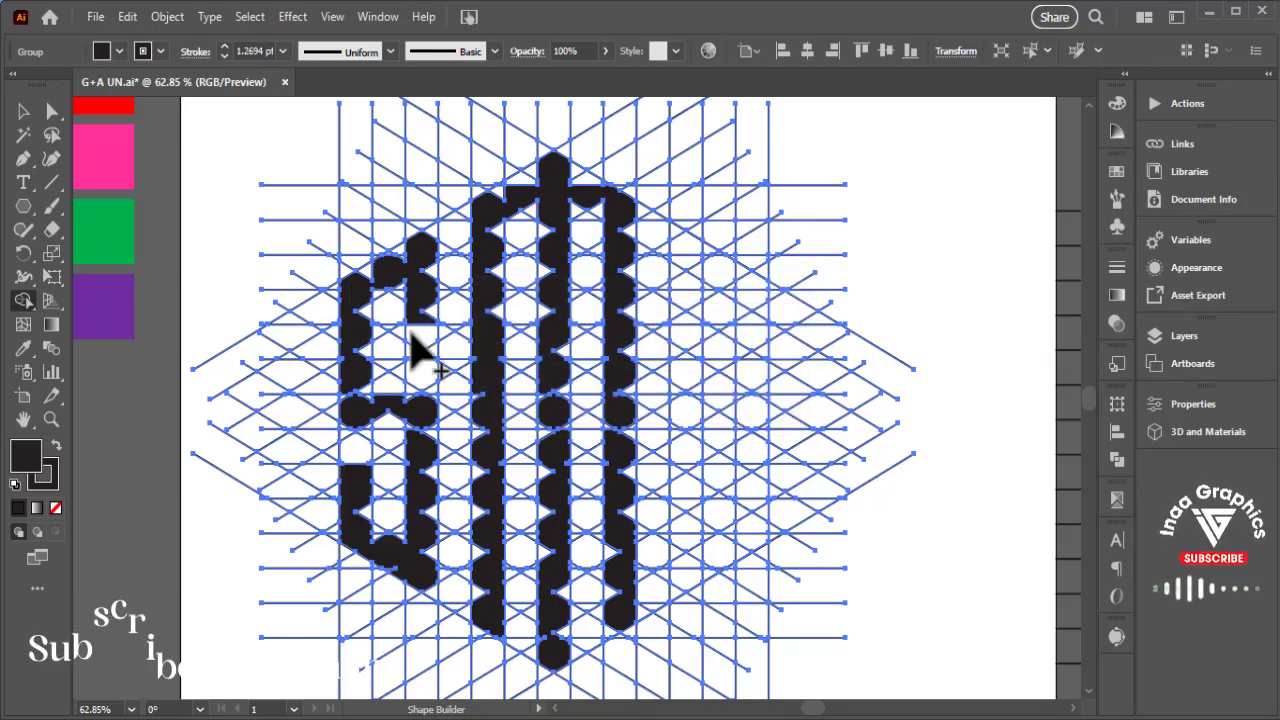
mouse_move(423, 323)
left_mouse_down()
mouse_move(420, 370)
mouse_move(437, 366)
left_mouse_up()
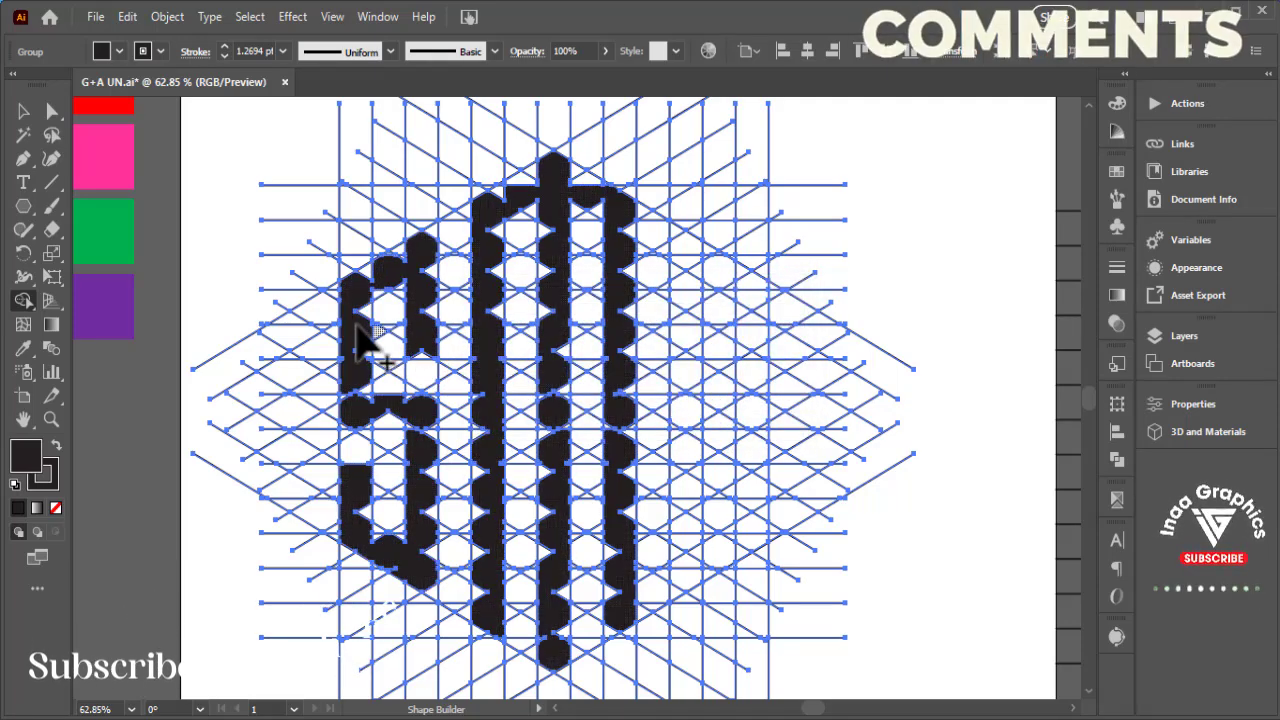
Merge the cells right of the three columns into a second black S-shaped band along the hexagon's edge.
left_click(757, 345)
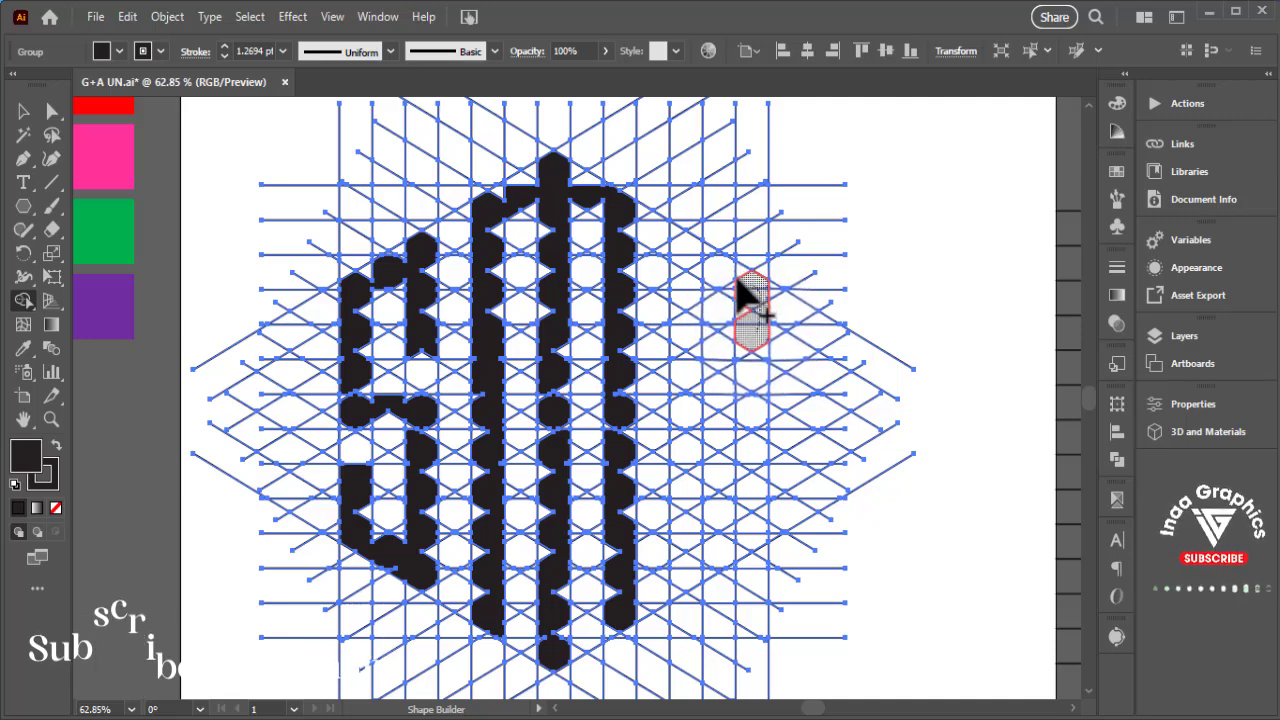
left_click_drag(737, 281, 701, 254)
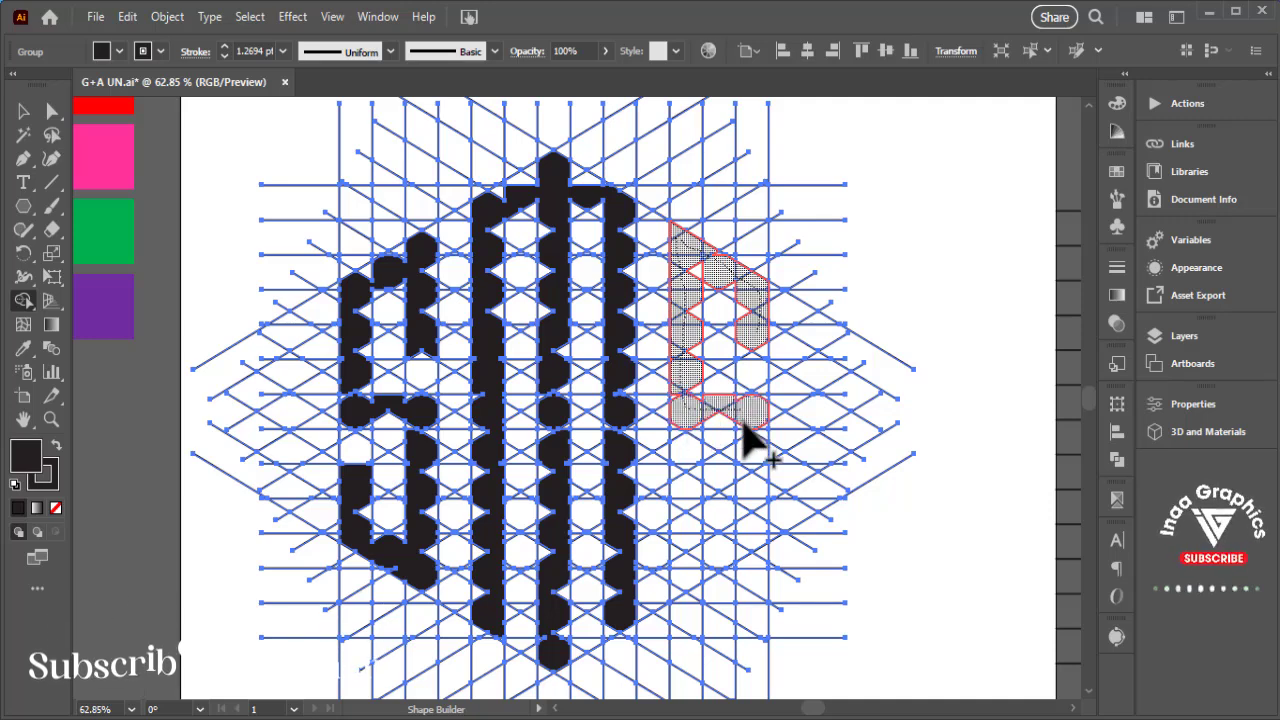
mouse_move(749, 502)
left_mouse_down()
mouse_move(737, 551)
mouse_move(687, 586)
left_mouse_up()
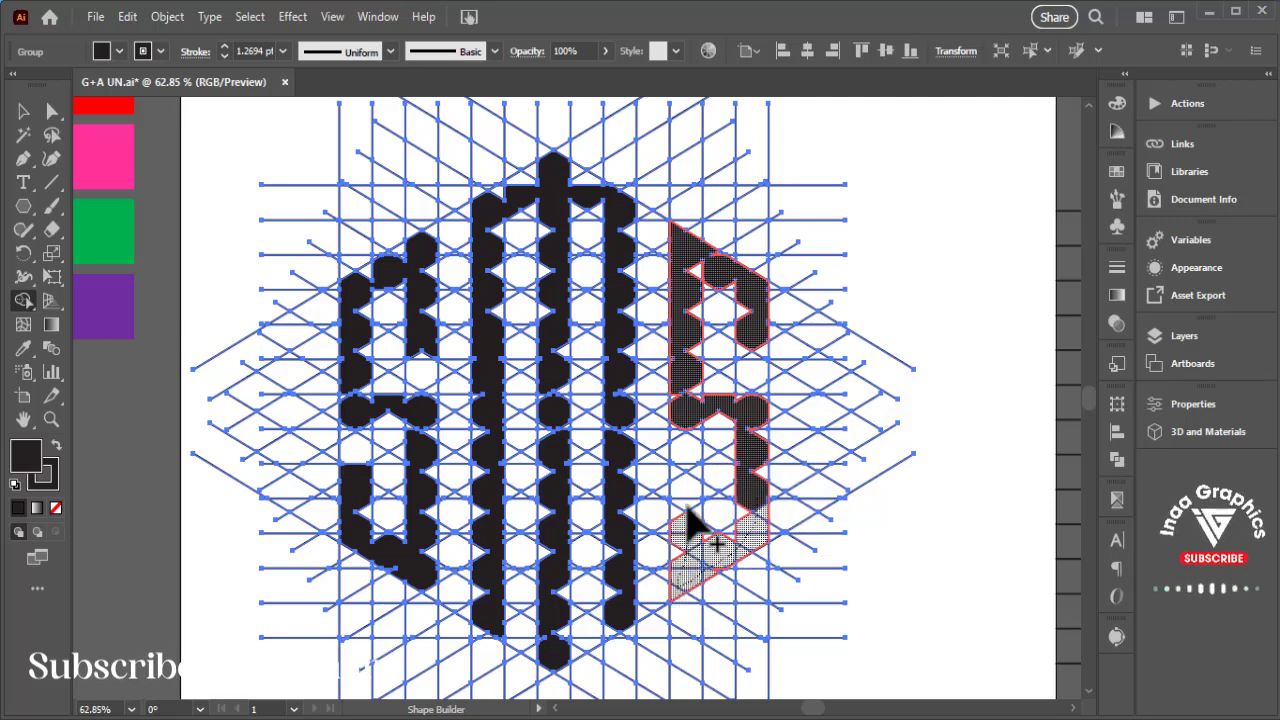
left_click_drag(687, 477, 690, 480)
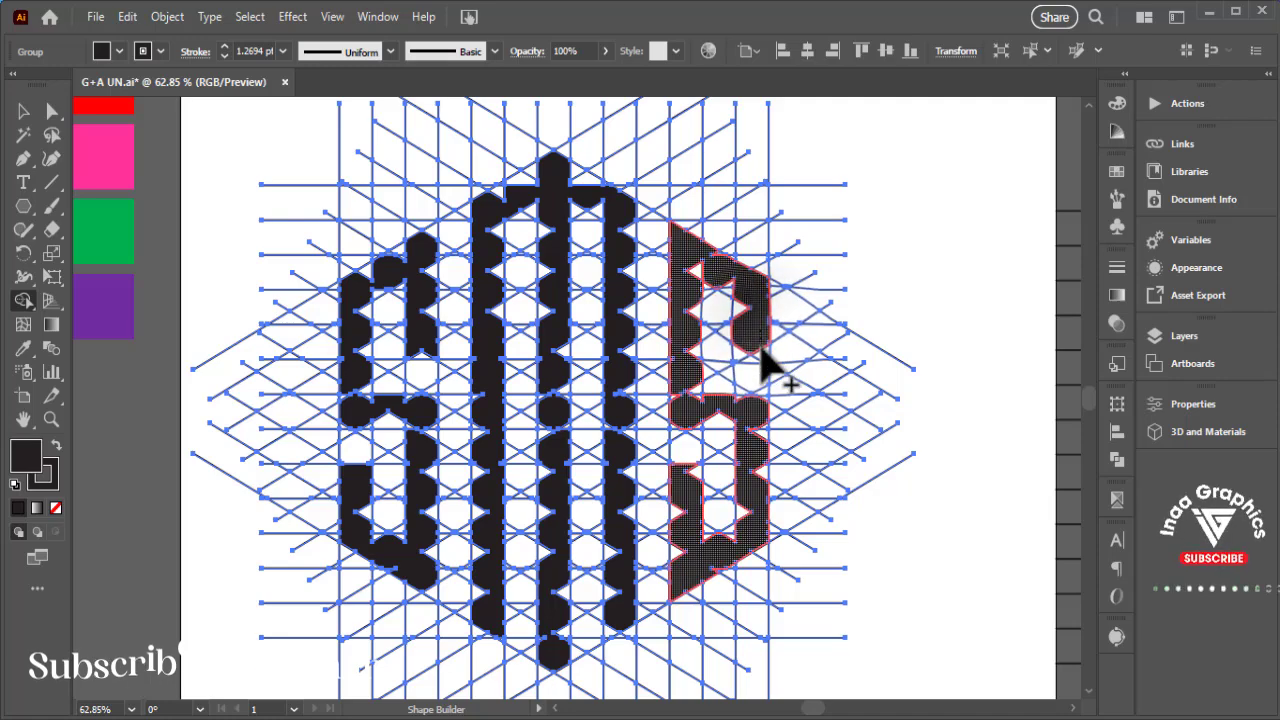
left_click(742, 440)
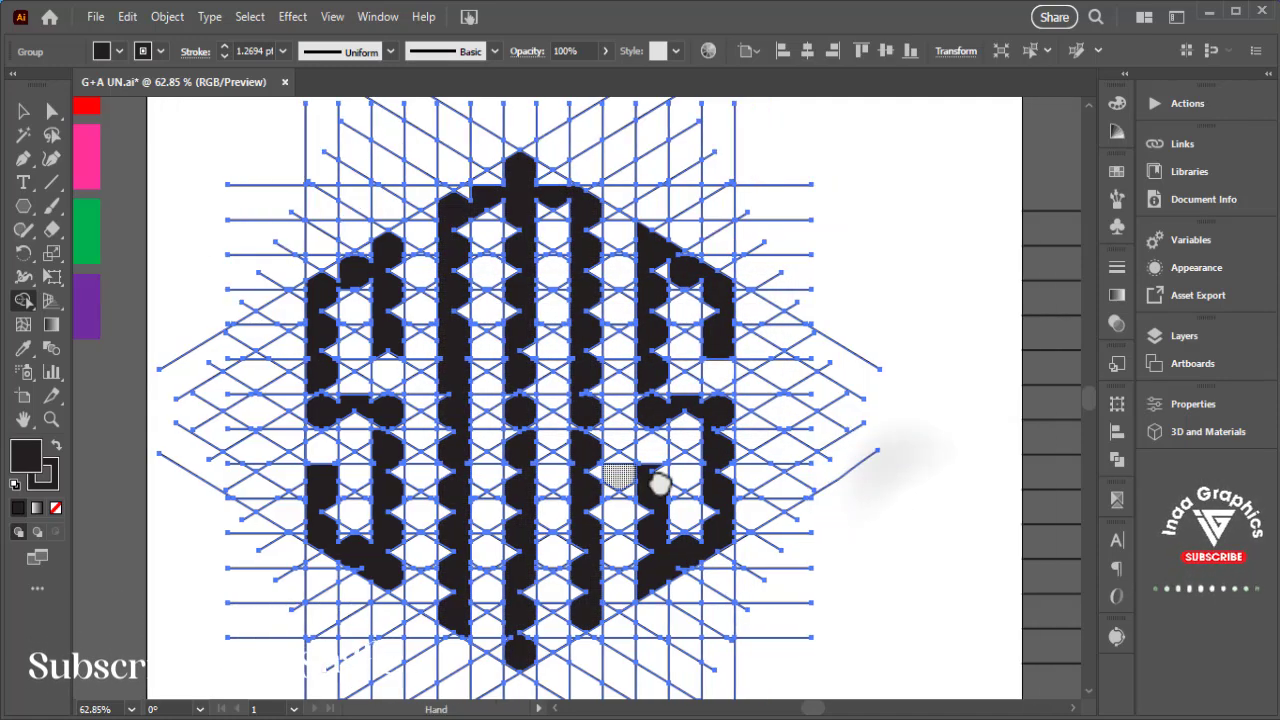
Select the finished hexagonal monogram with its grid and move it off the artboard.
left_click_drag(905, 485, 652, 483)
left_click_drag(547, 481, 845, 464)
left_click_drag(731, 424, 843, 414)
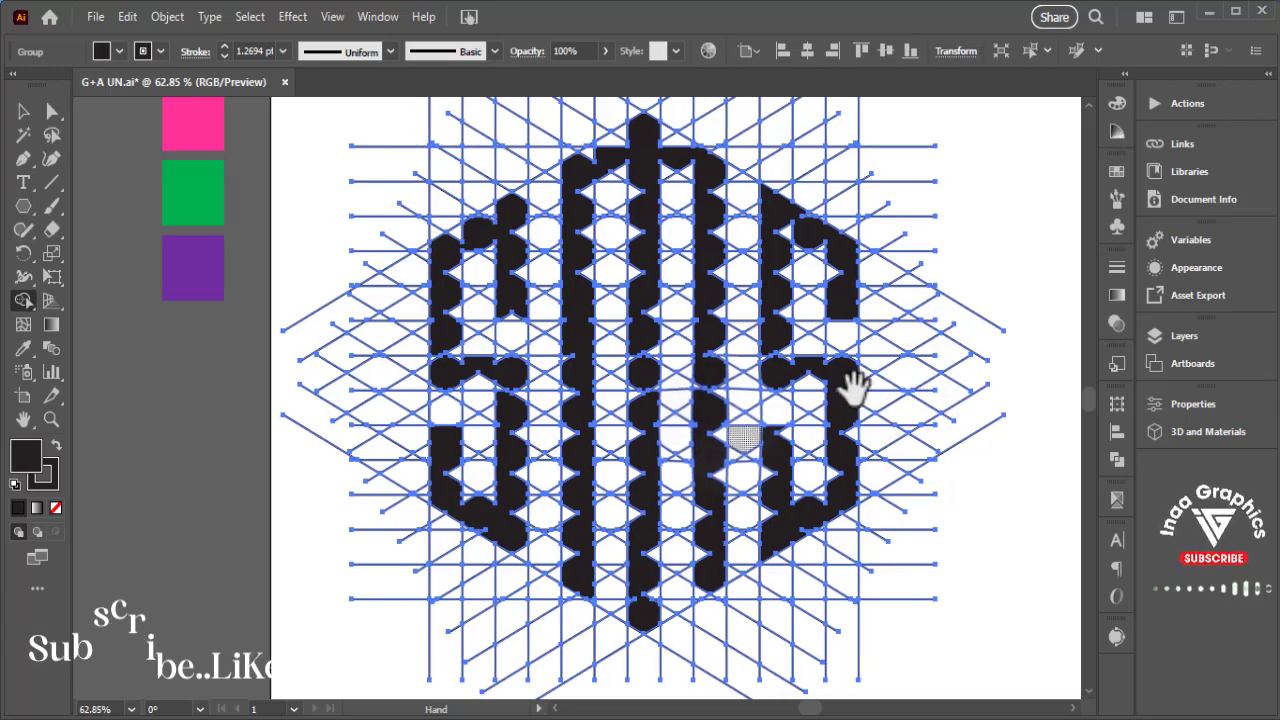
left_click(24, 111)
left_click(310, 350)
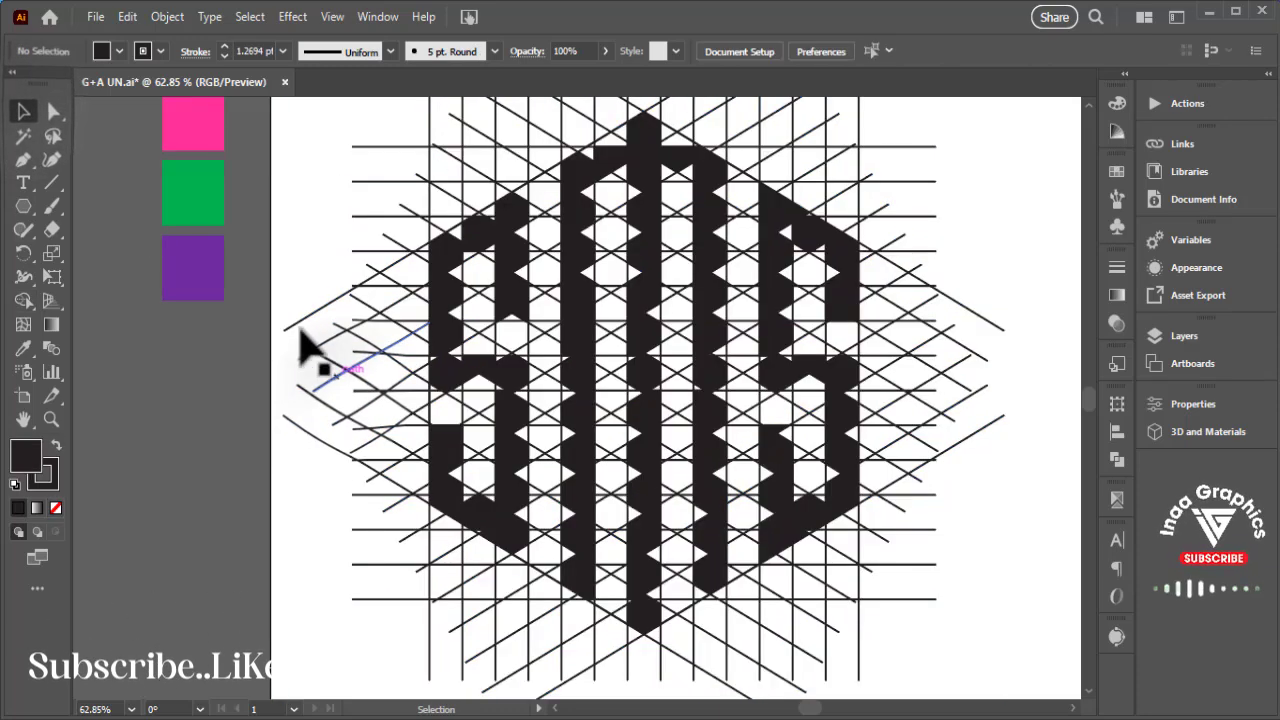
left_click(845, 370)
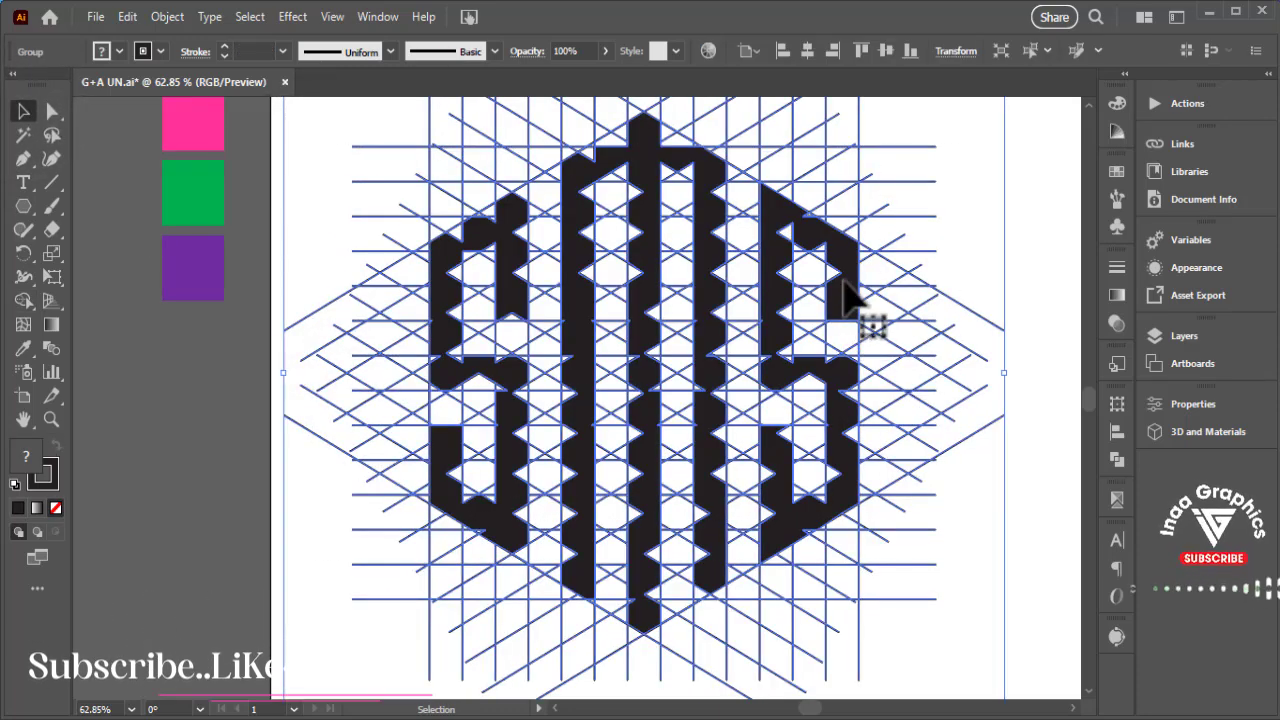
left_click_drag(417, 350, 623, 325)
left_click_drag(995, 243, 163, 357)
Move the circular grid onto the middle of the empty artboard.
left_click(623, 429)
left_click_drag(694, 457, 340, 486)
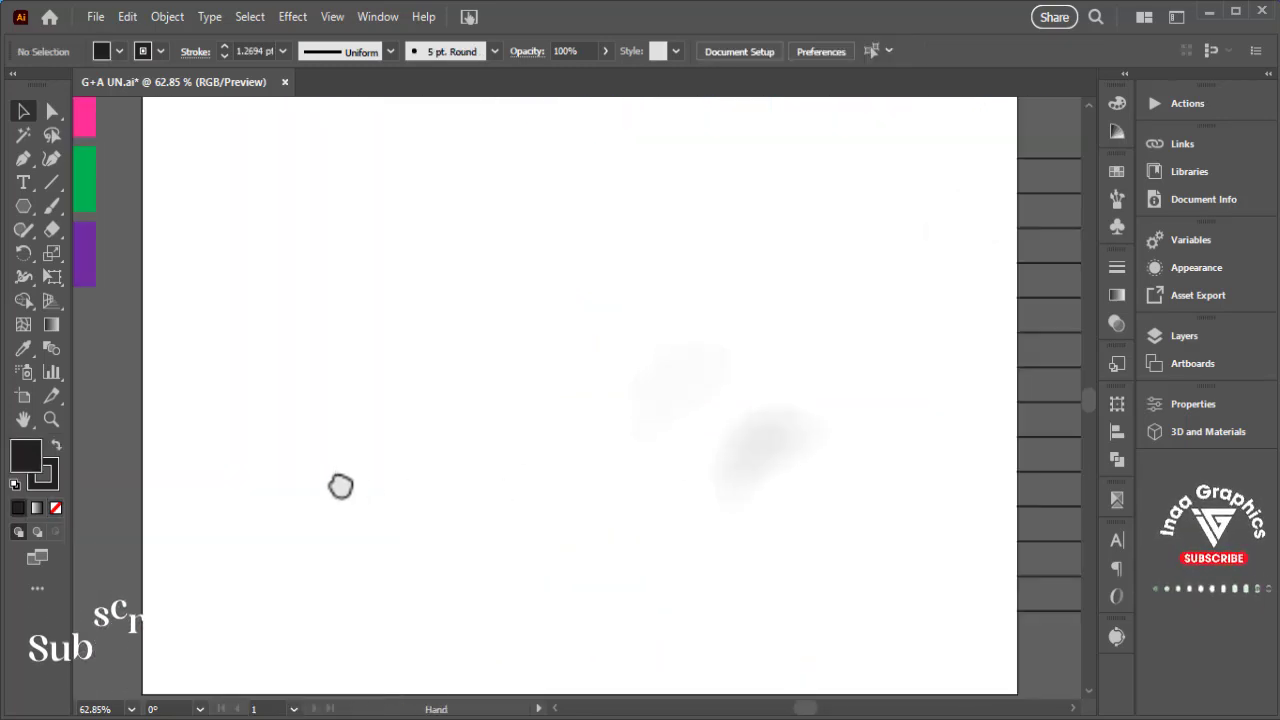
left_click_drag(563, 509, 263, 506)
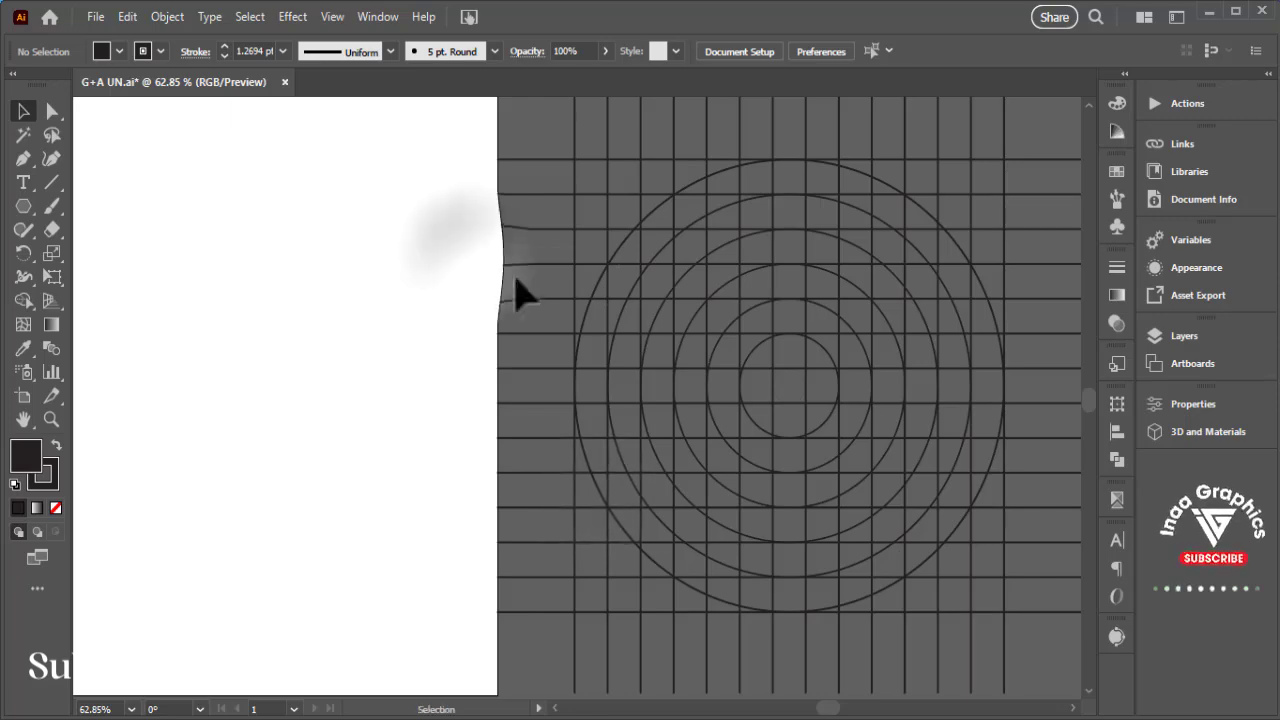
left_click(919, 447)
left_click_drag(835, 385, 355, 382)
left_click_drag(605, 430, 871, 400)
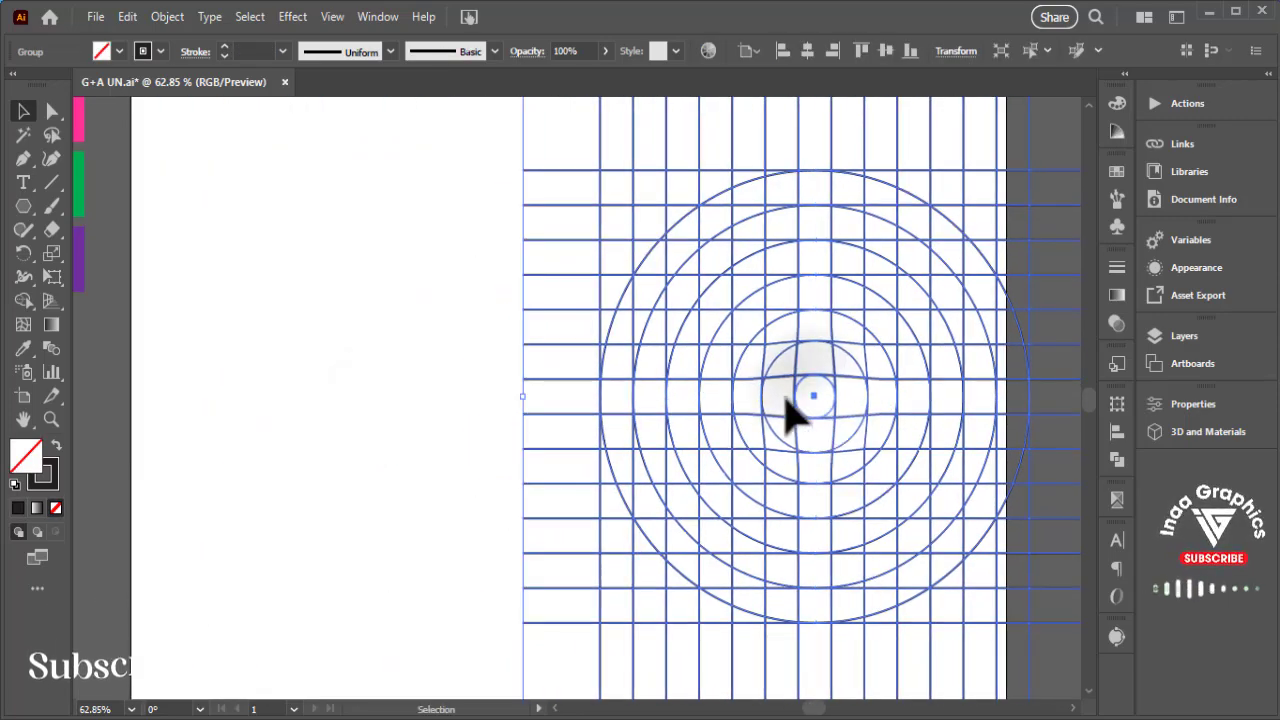
left_click_drag(790, 403, 591, 405)
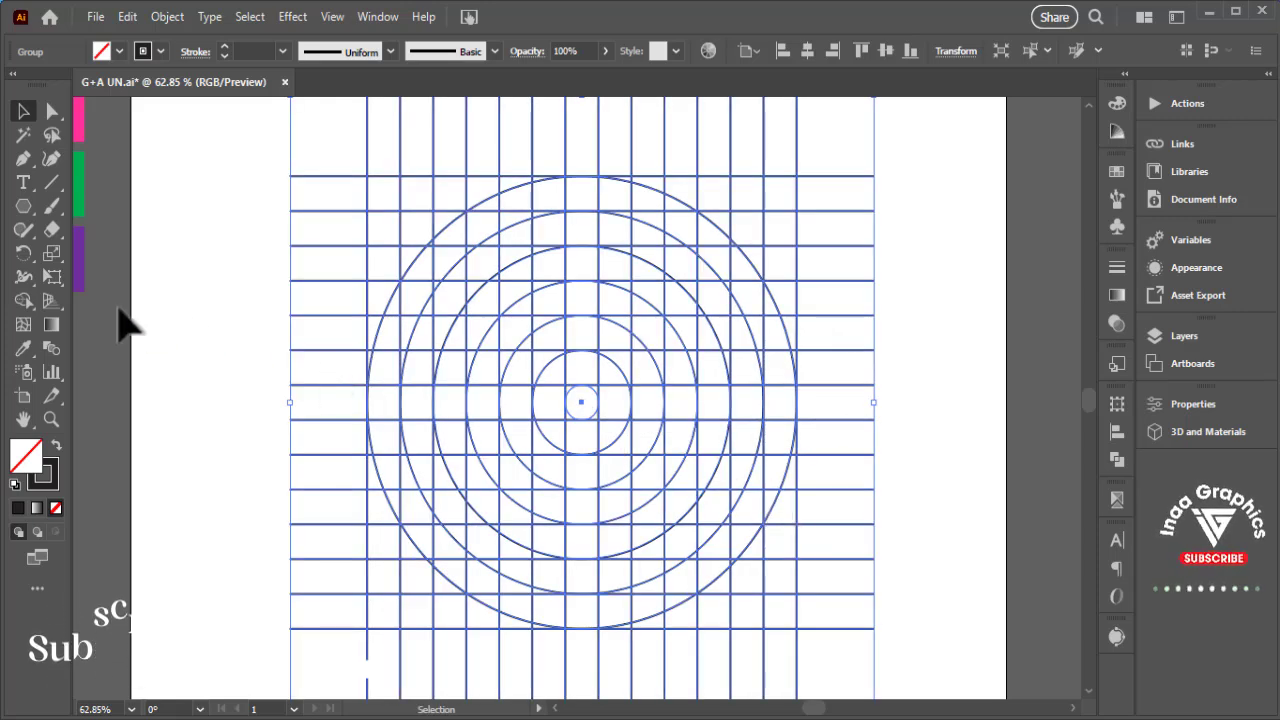
Use Shape Builder with a black fill to merge the circular grid's centre column across the outer circle's full height.
left_click(118, 51)
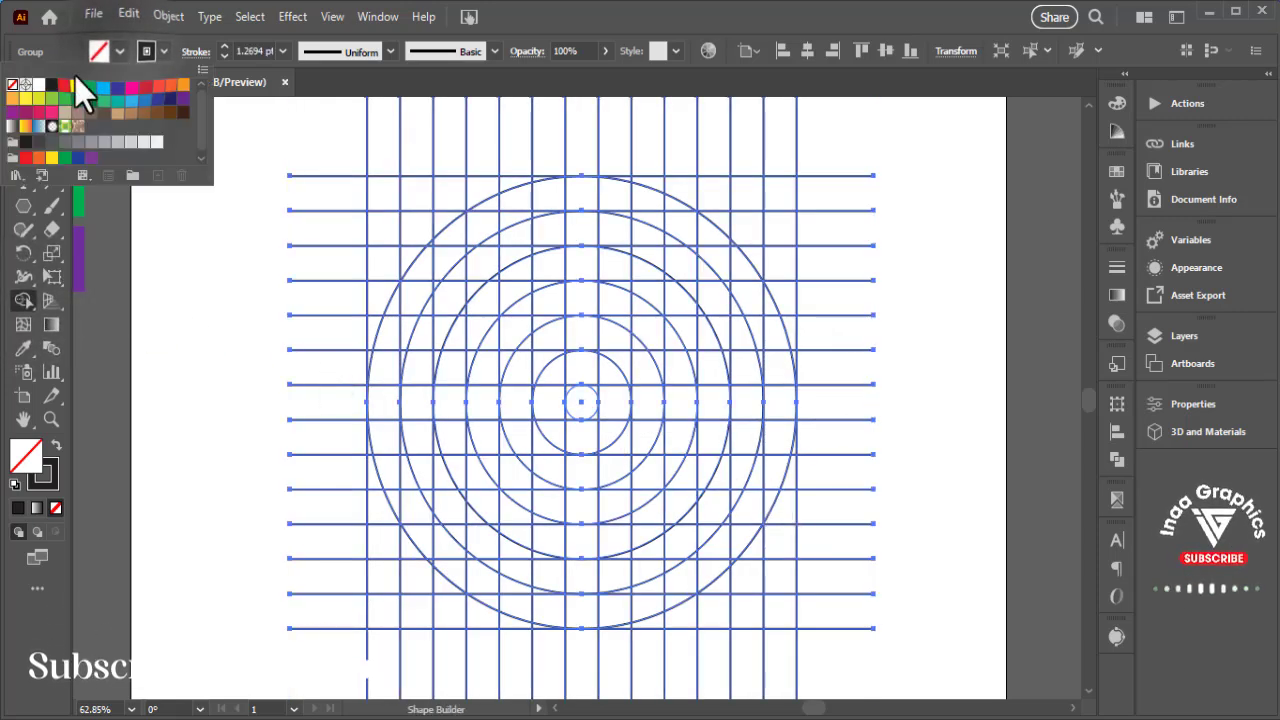
left_click(560, 294)
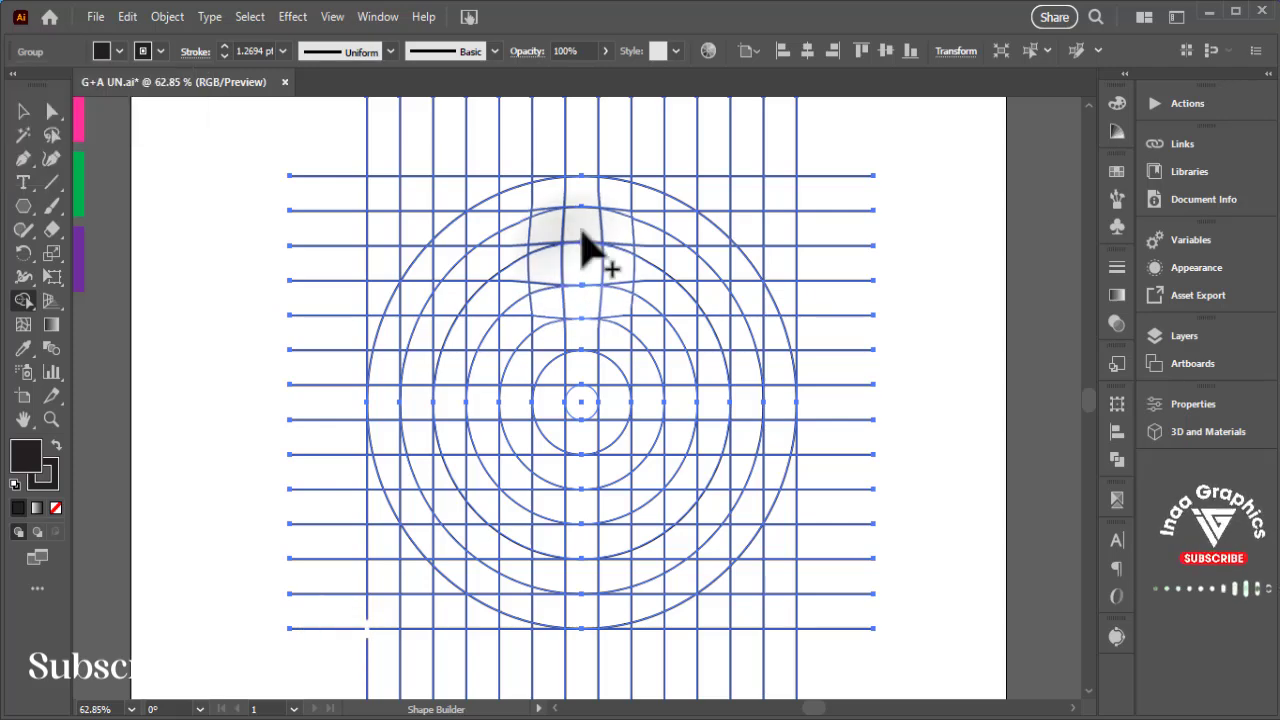
mouse_move(589, 200)
left_mouse_down()
mouse_move(576, 410)
mouse_move(585, 527)
left_mouse_up()
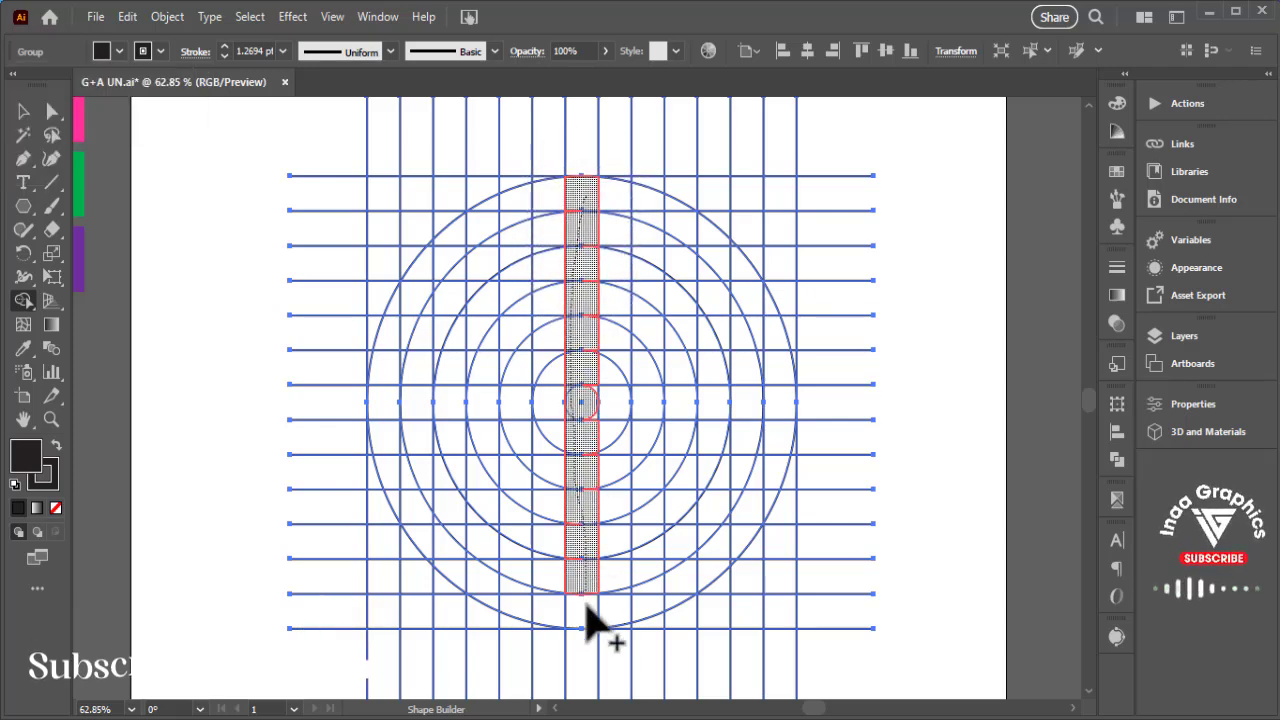
left_click_drag(588, 612, 590, 620)
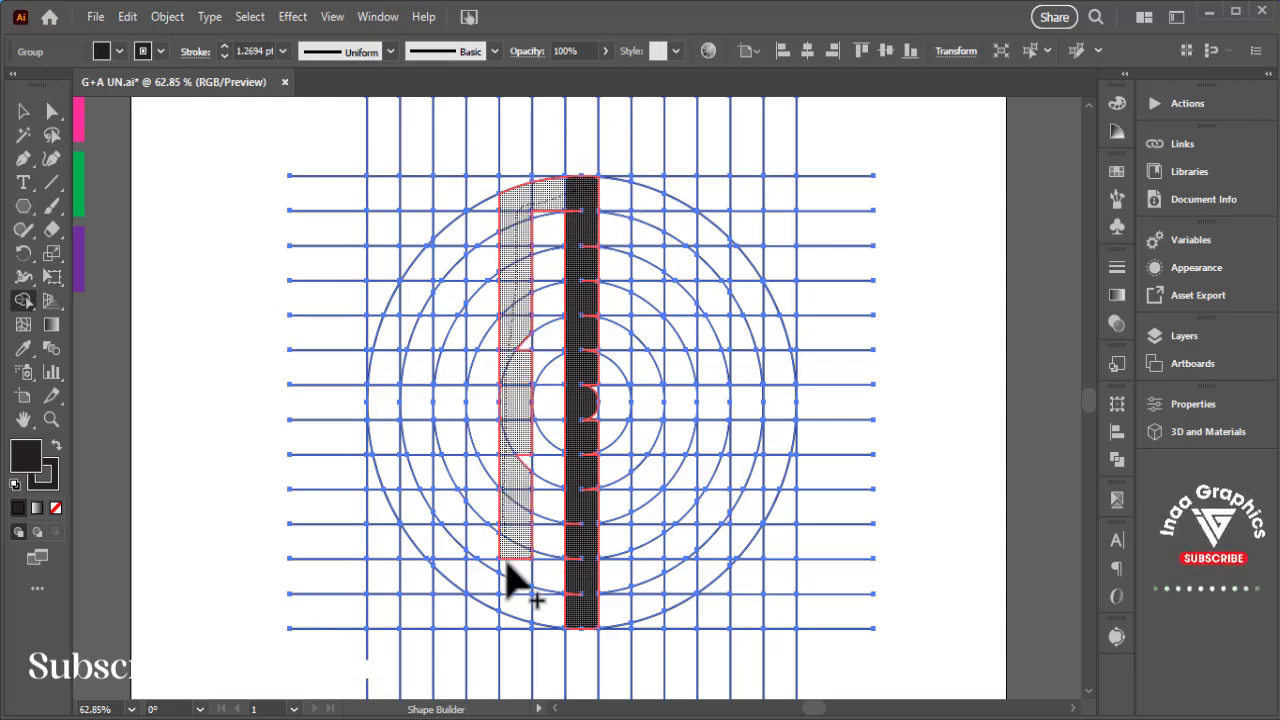
Merge a column on each side of the circular grid's centre column, connecting both along the outer circle's upper arc.
left_click_drag(520, 622, 522, 624)
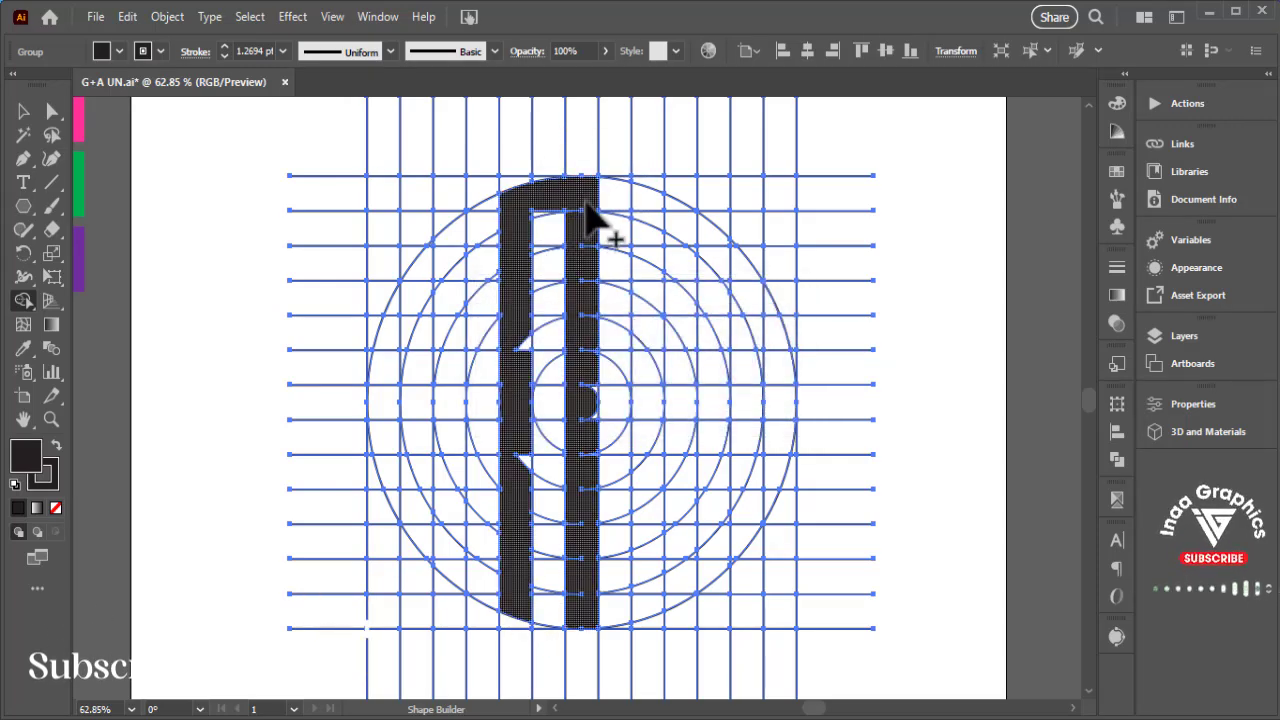
left_click_drag(658, 297, 646, 507)
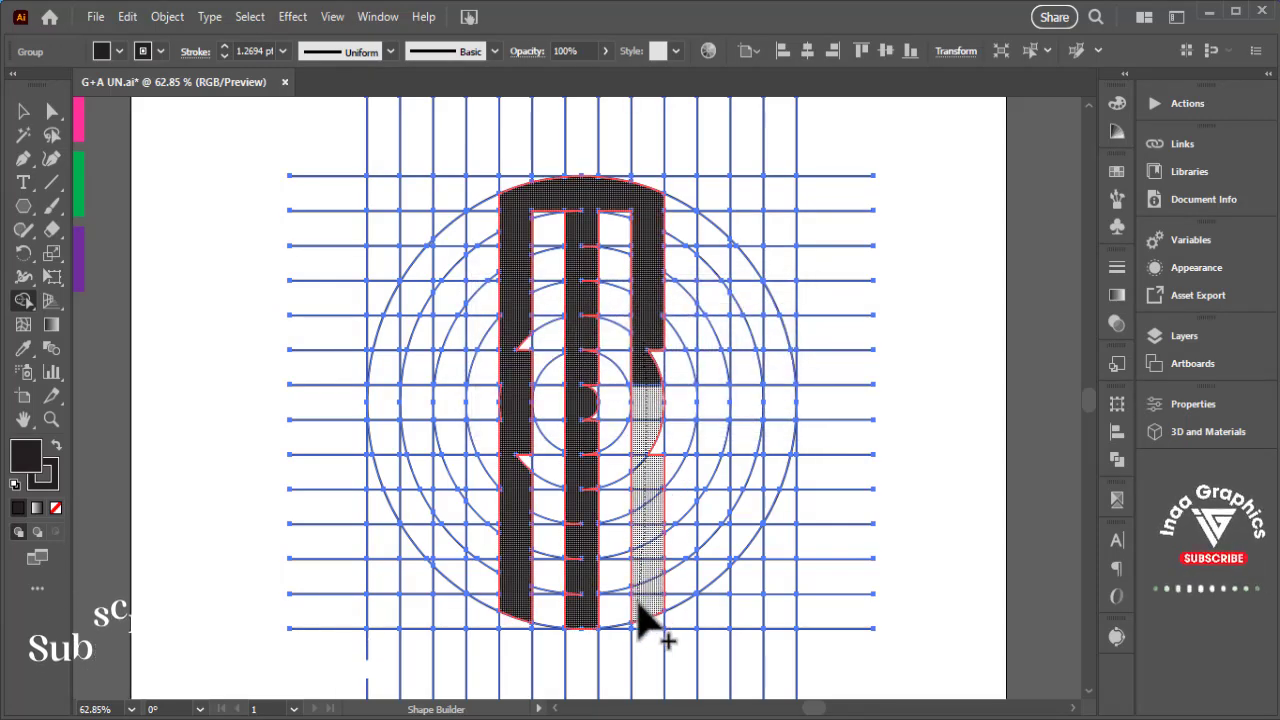
left_click_drag(638, 607, 640, 612)
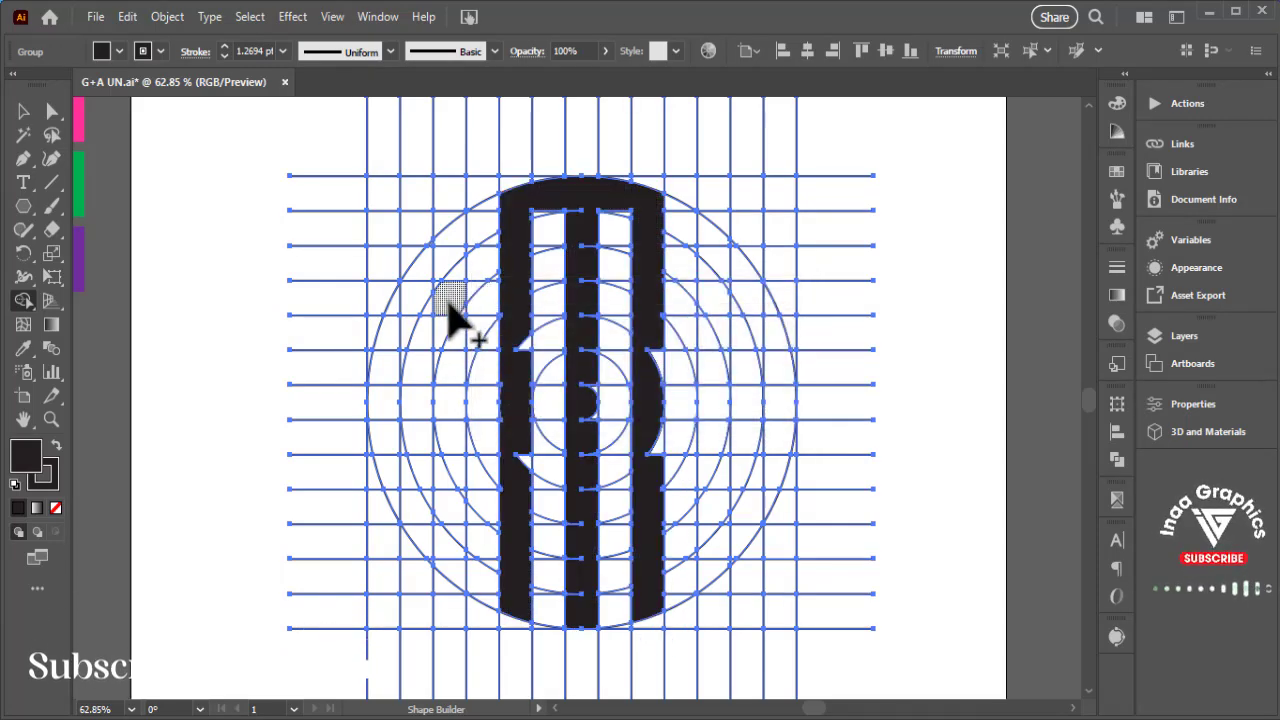
Merge cells between the circular grid's outer rings on the left side into a black G-like shape with hooked ends and a crossbar.
left_click_drag(446, 302, 440, 257)
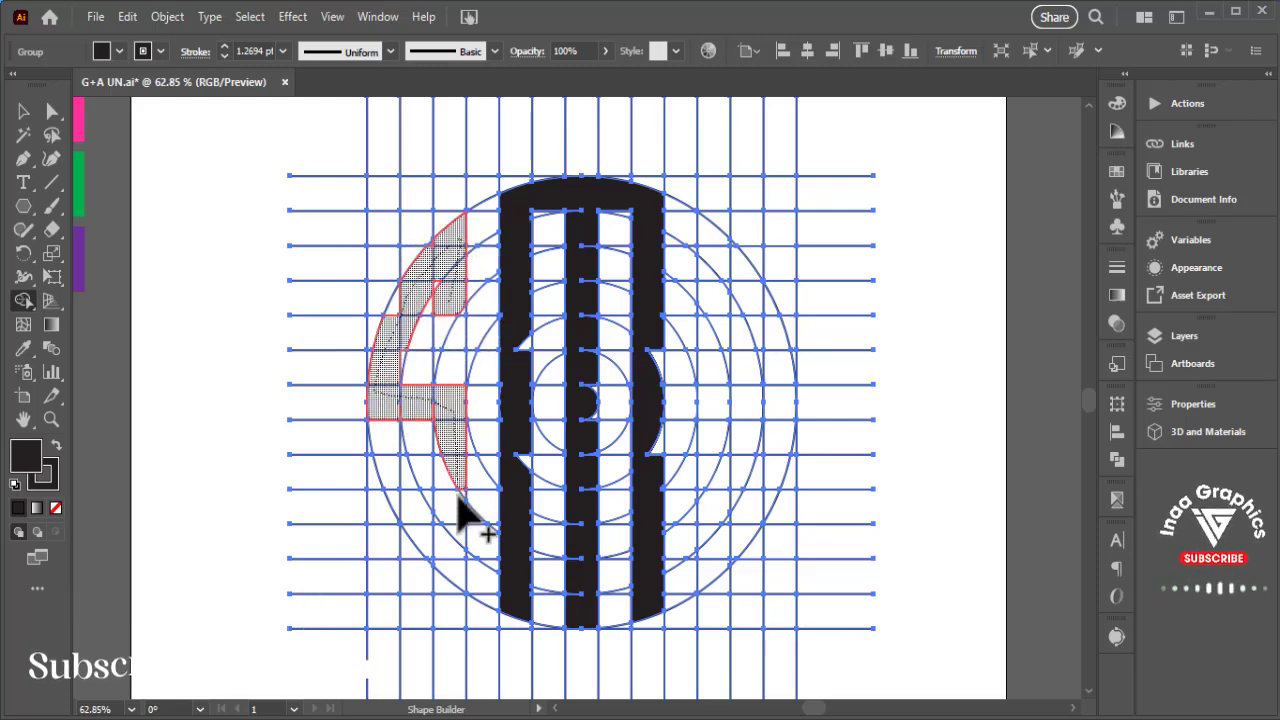
left_click_drag(463, 525, 458, 568)
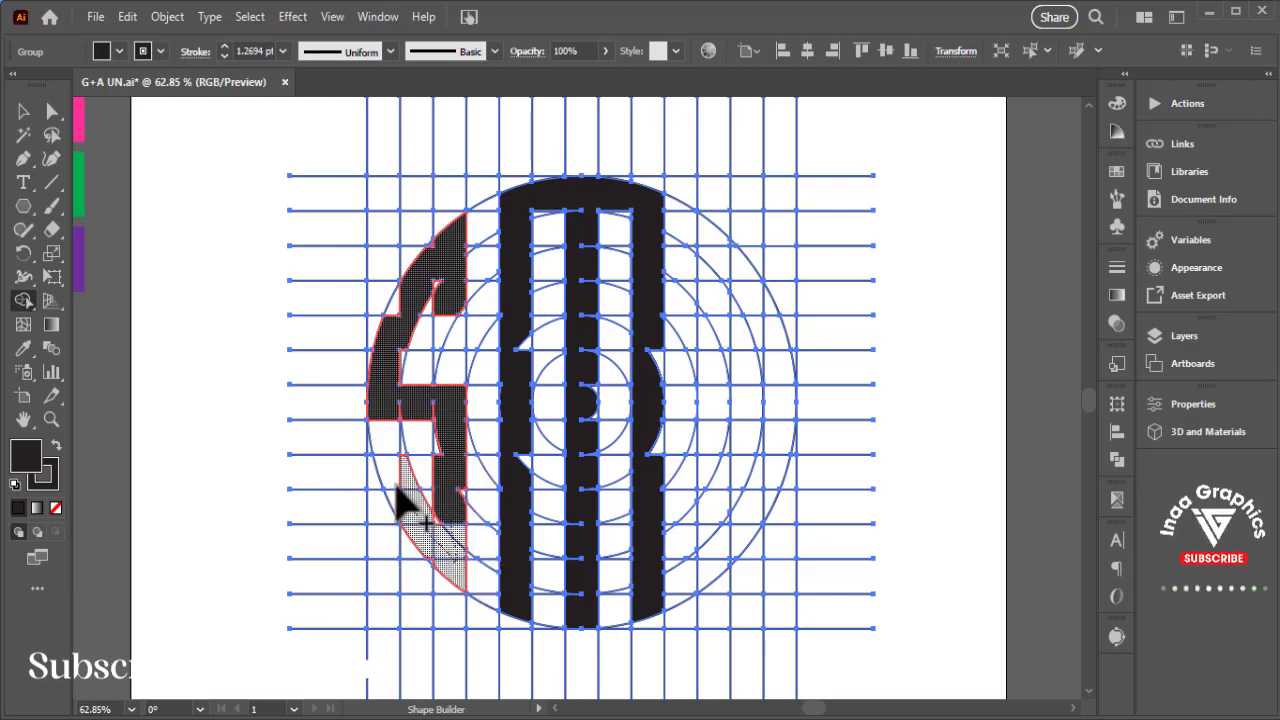
left_click_drag(409, 484, 412, 482)
left_click_drag(457, 281, 455, 350)
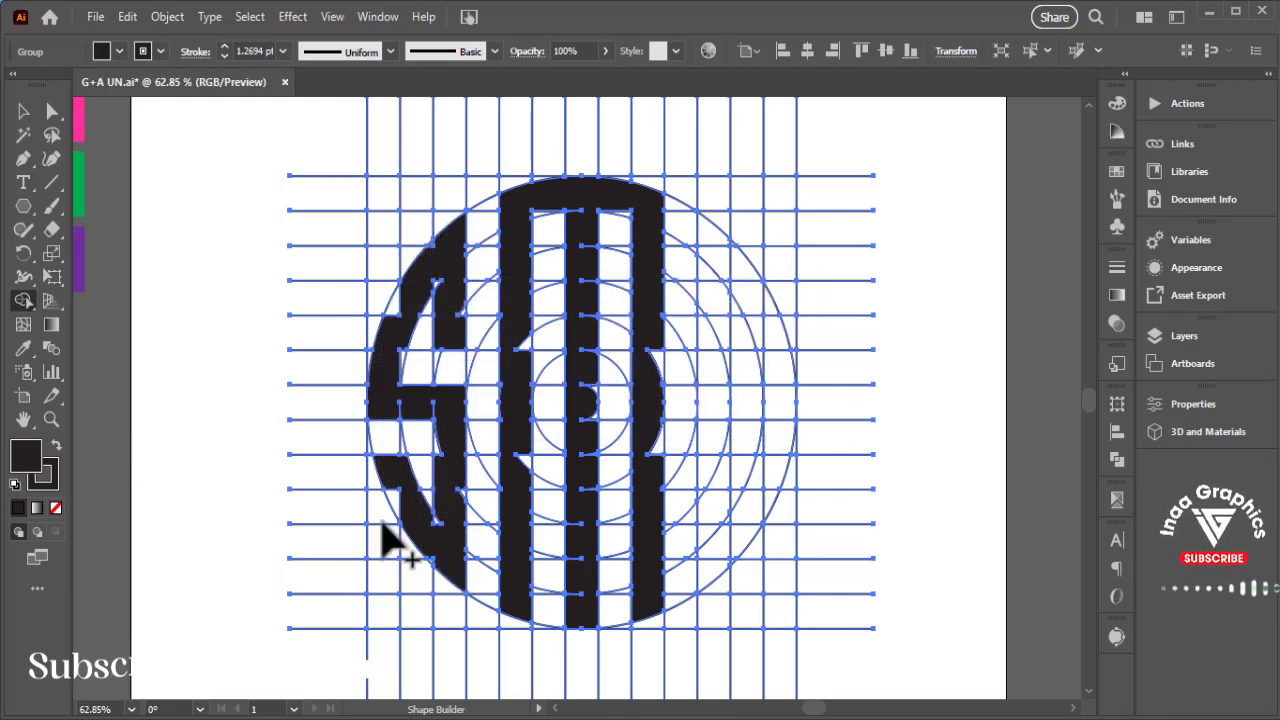
left_click_drag(395, 497, 405, 500)
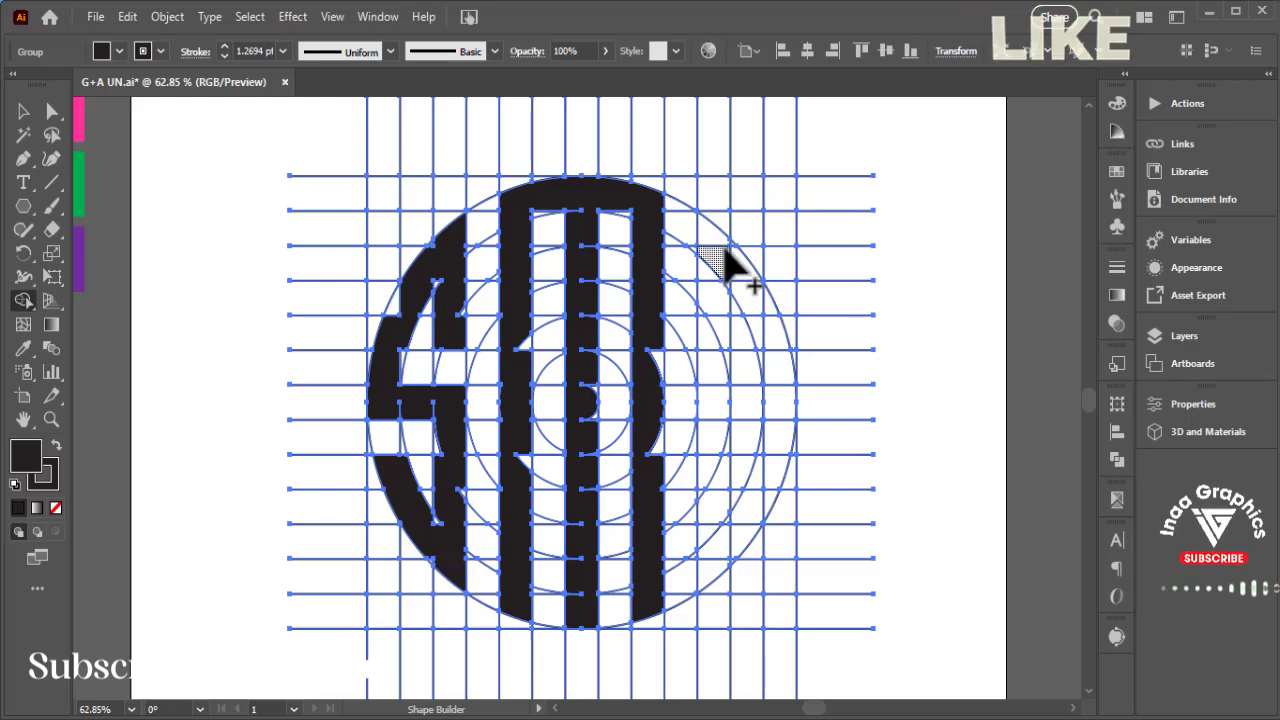
Merge the matching cells on the circular grid's right side into a black shape with curved outer bands, inner strips and a crossbar.
left_click_drag(722, 250, 717, 370)
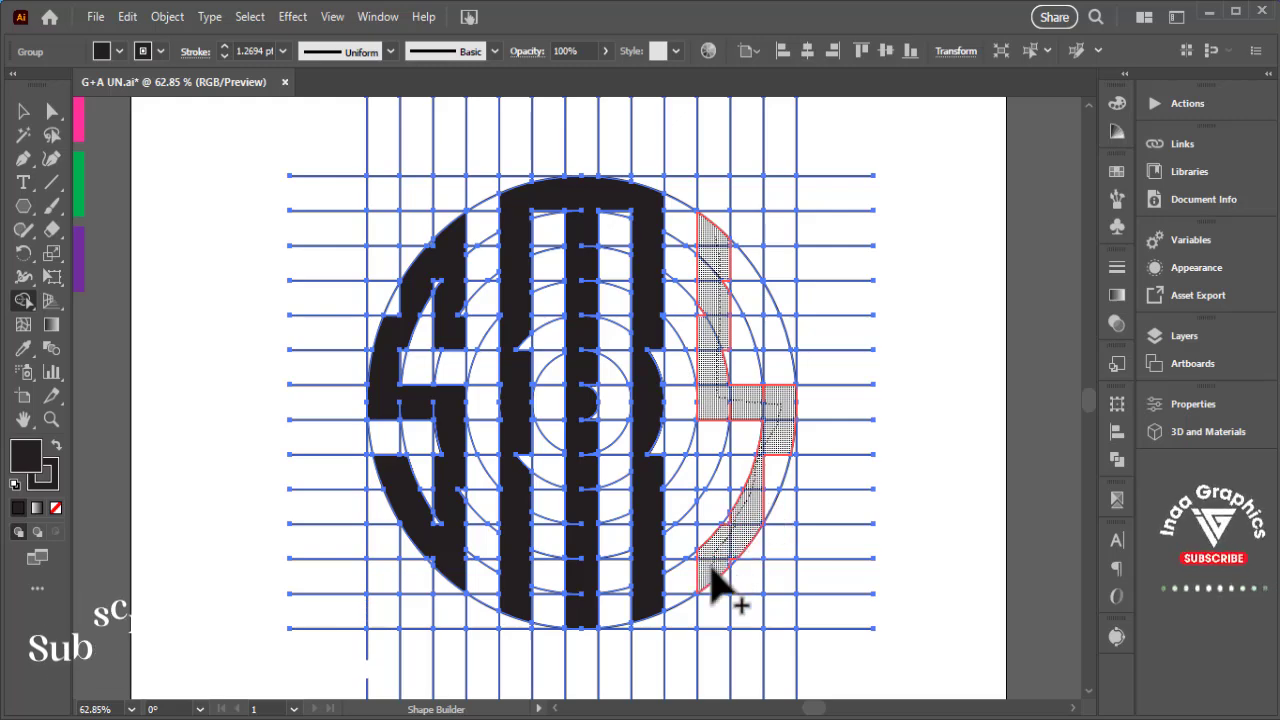
left_click_drag(711, 468, 707, 463)
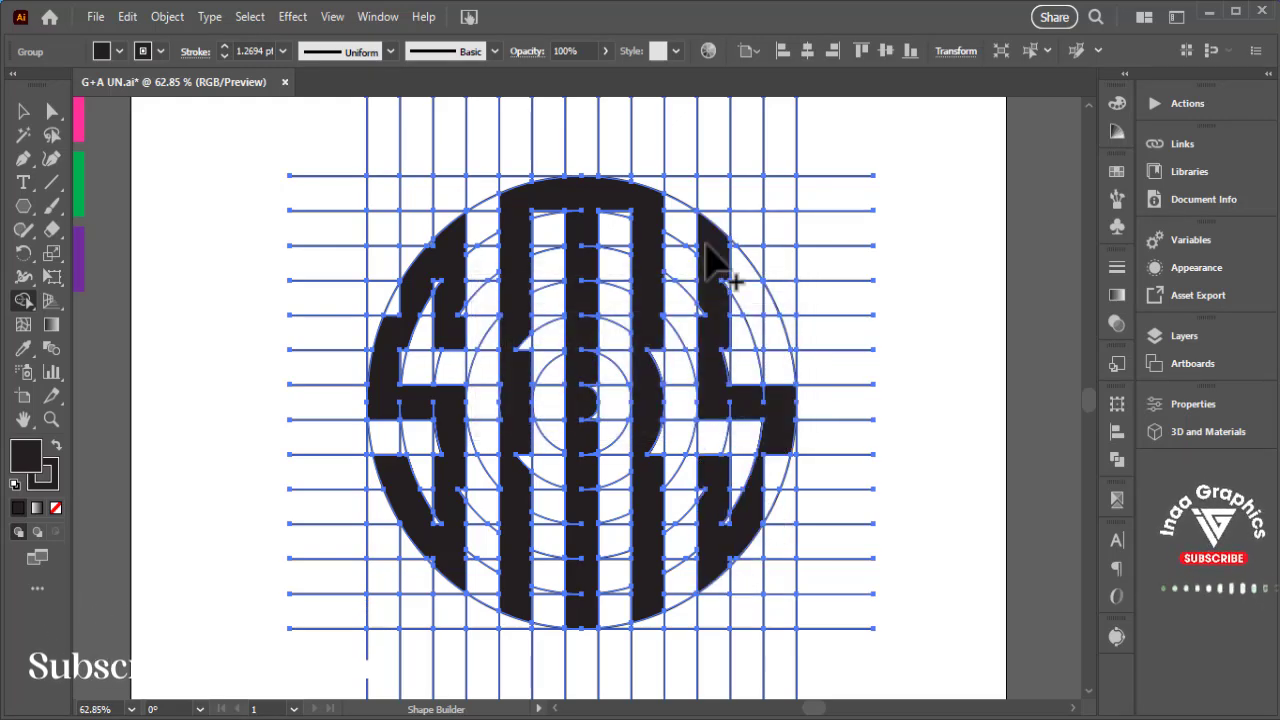
left_click_drag(714, 245, 753, 284)
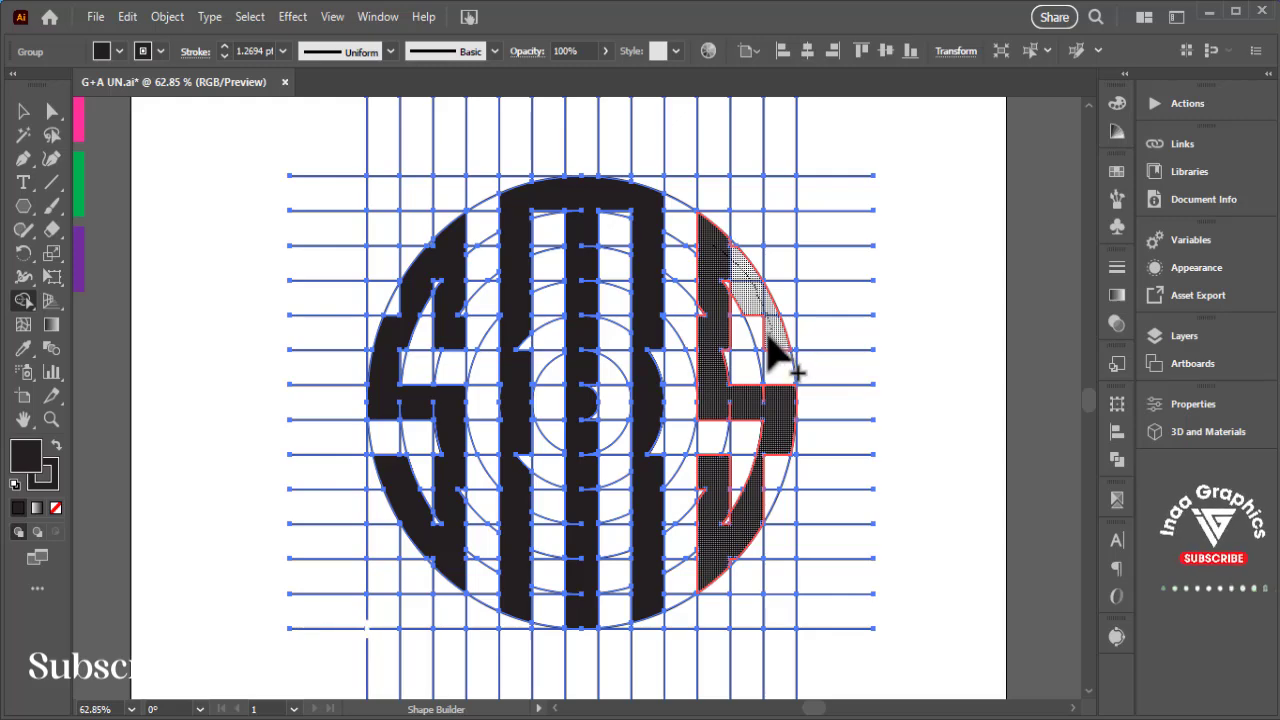
left_click_drag(765, 333, 768, 340)
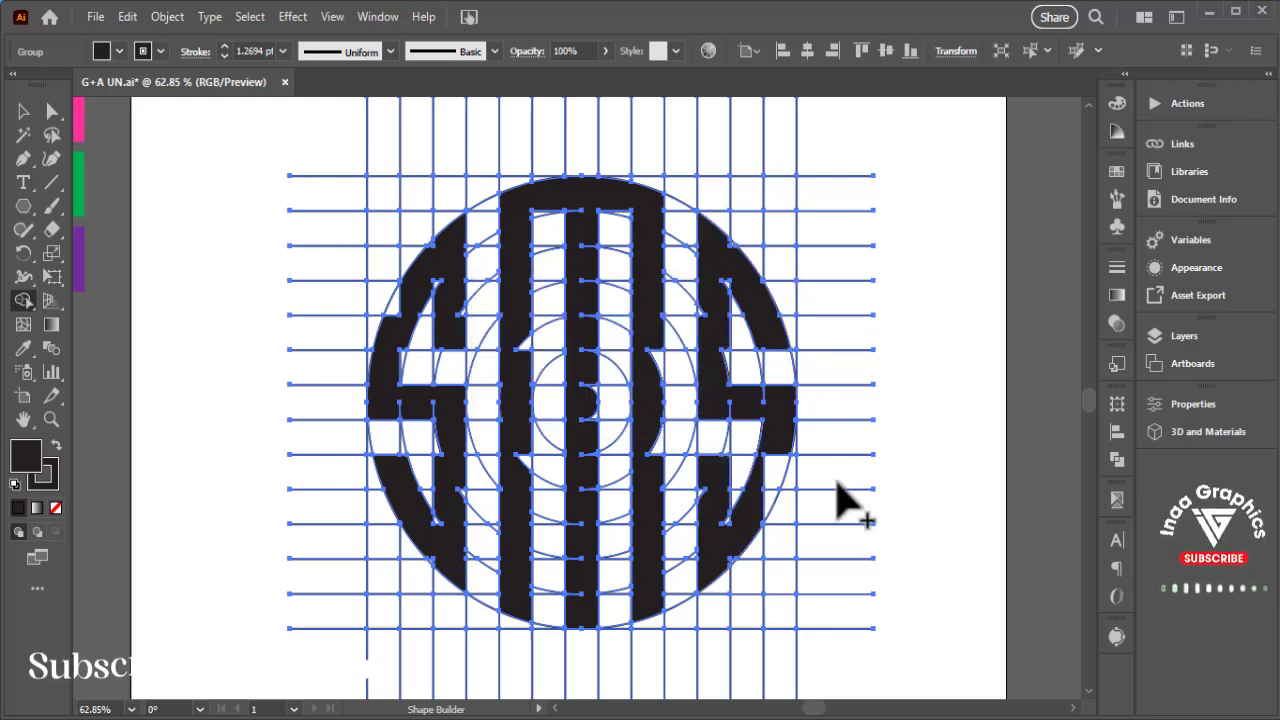
left_click_drag(783, 474, 797, 540)
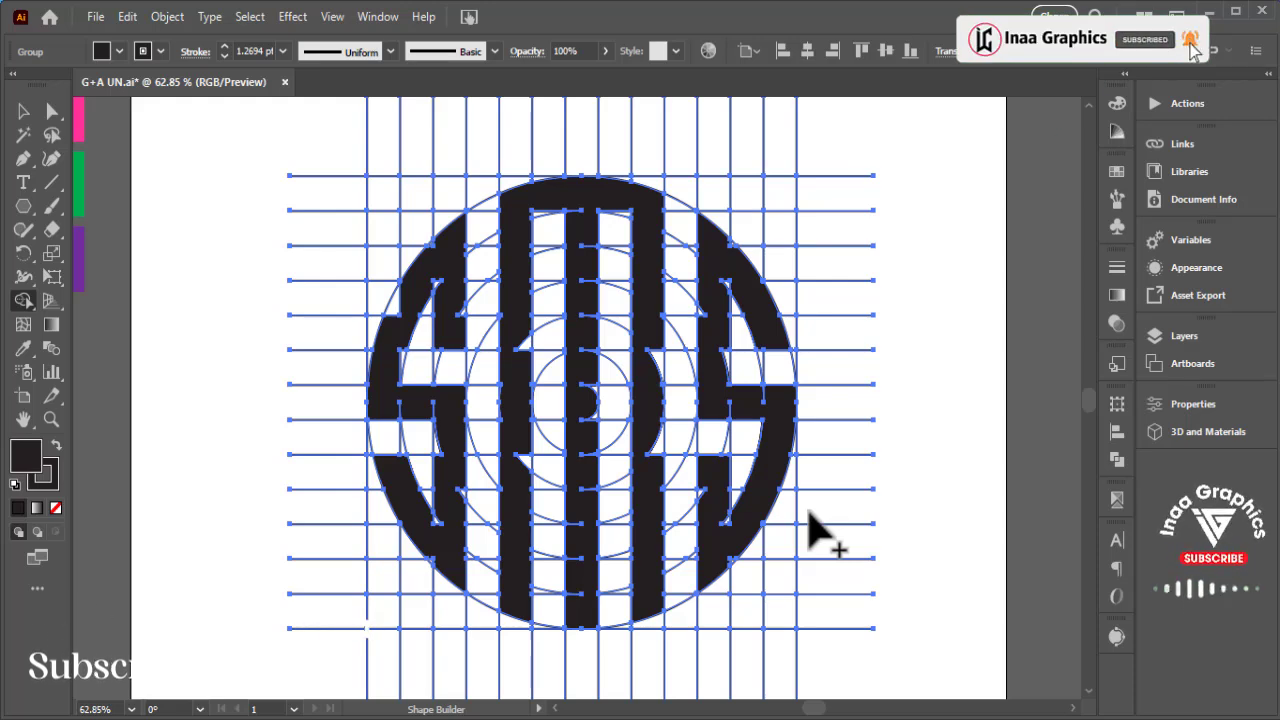
Merge the leftover slivers along the inner strip and lower outer arc of the monogram's left-hand shape to clean its edges.
key("ctrl+plus")
key("ctrl+plus")
key("ctrl+plus")
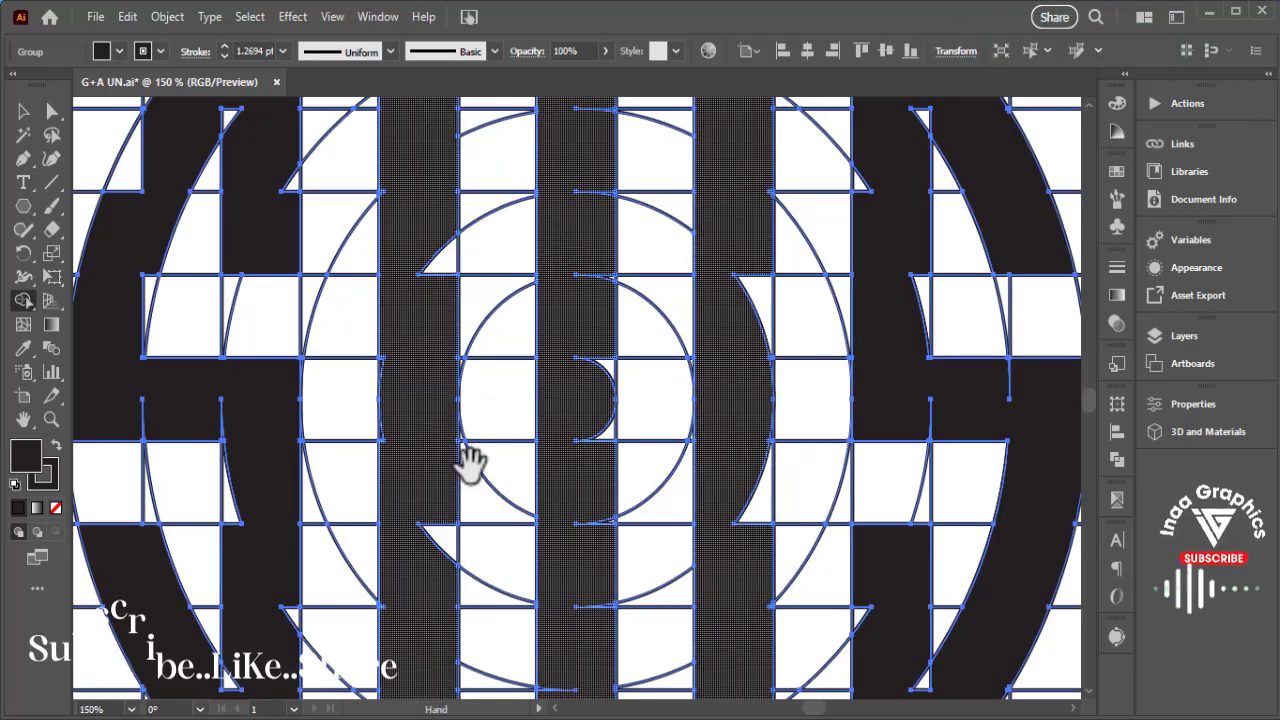
left_click_drag(470, 465, 730, 448)
left_click_drag(353, 390, 495, 412)
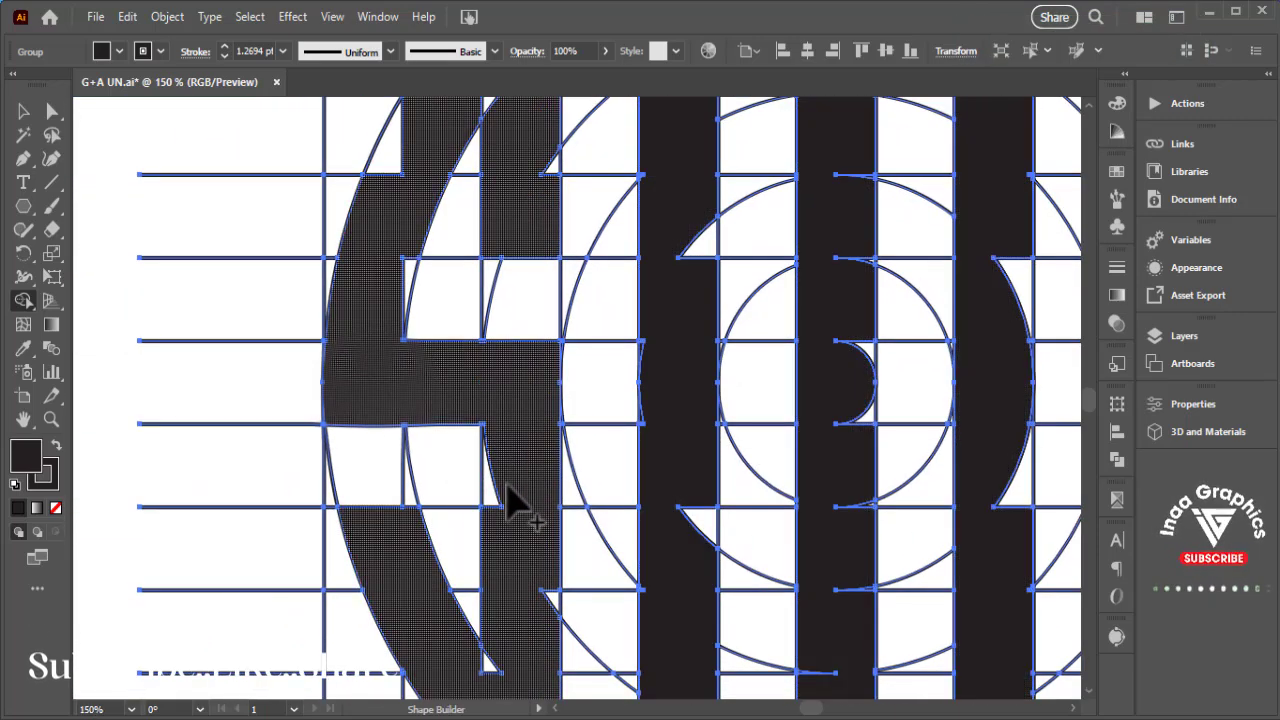
left_click_drag(491, 480, 496, 510)
left_click_drag(495, 506, 476, 358)
mouse_move(537, 450)
left_mouse_down()
mouse_move(532, 480)
mouse_move(495, 552)
mouse_move(457, 519)
mouse_move(473, 529)
mouse_move(466, 584)
left_mouse_up()
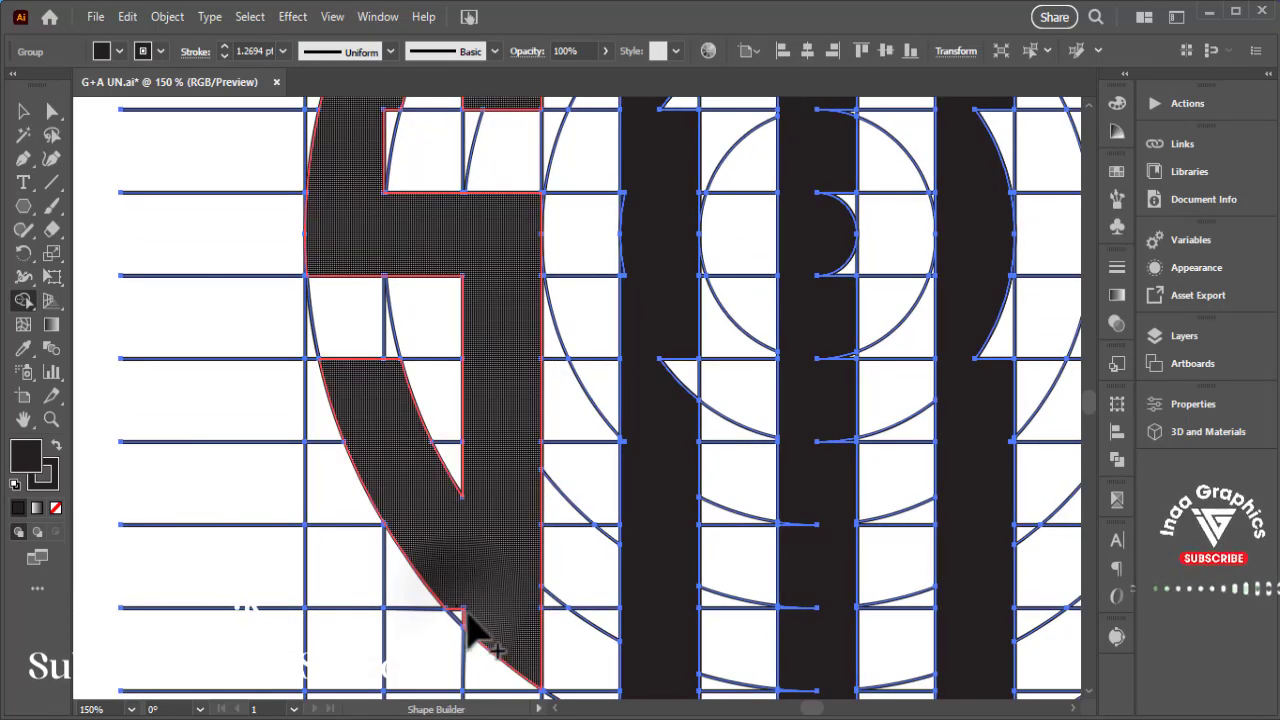
left_click_drag(503, 543, 437, 556)
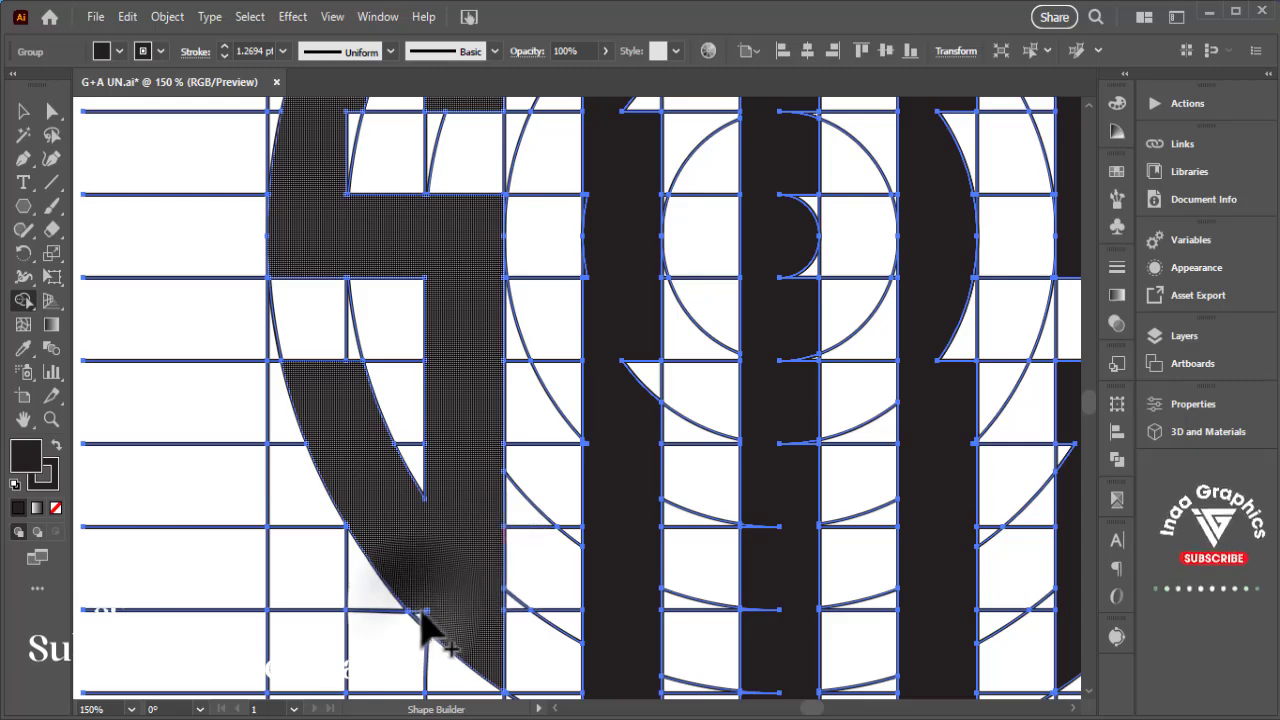
left_click_drag(422, 613, 458, 602)
Merge the small half-circle and the leftover arc slivers into the monogram's centre column, from the middle down to the outer circle.
left_click_drag(493, 500, 331, 543)
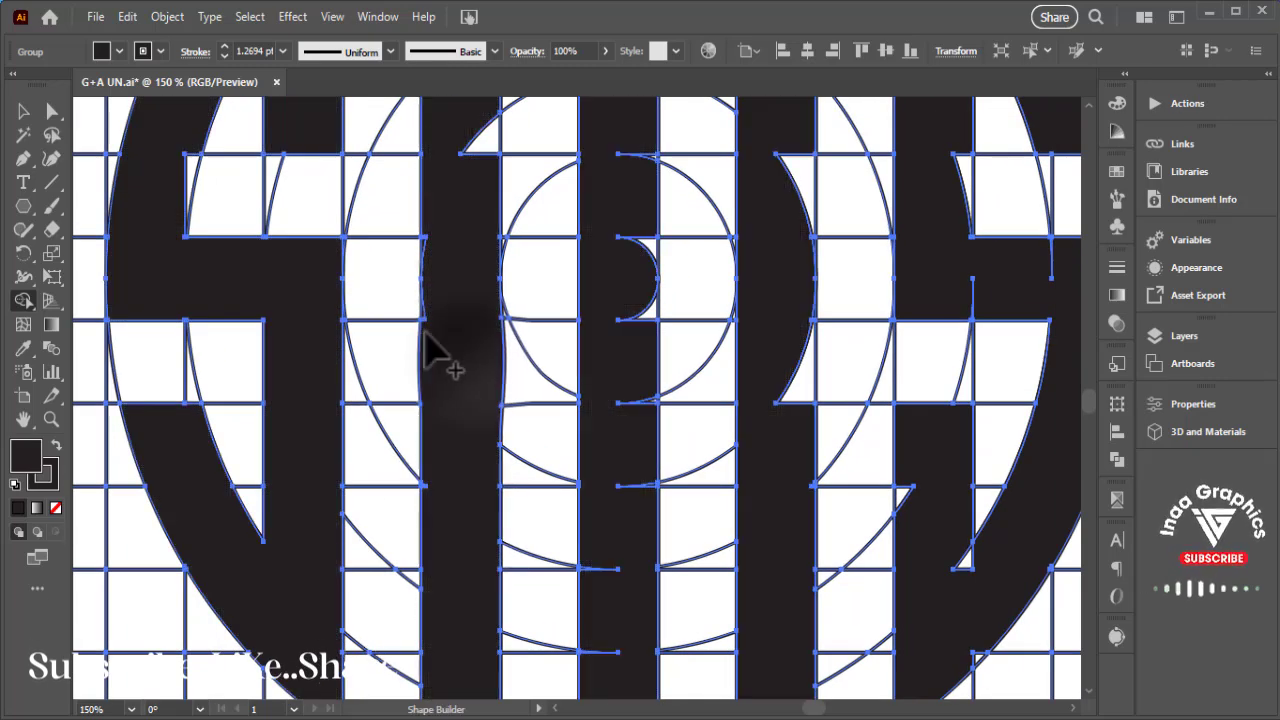
mouse_move(390, 355)
left_mouse_down()
mouse_move(428, 337)
mouse_move(460, 370)
left_mouse_up()
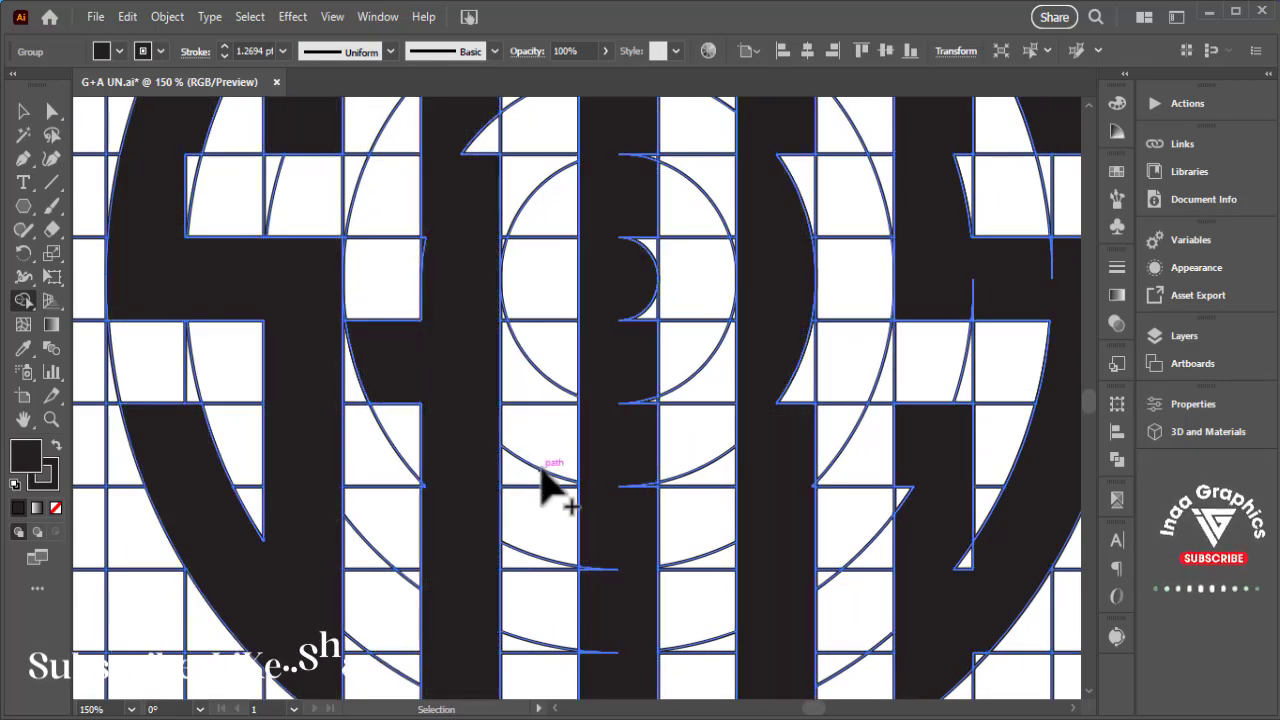
key("ctrl+plus")
key("ctrl+plus")
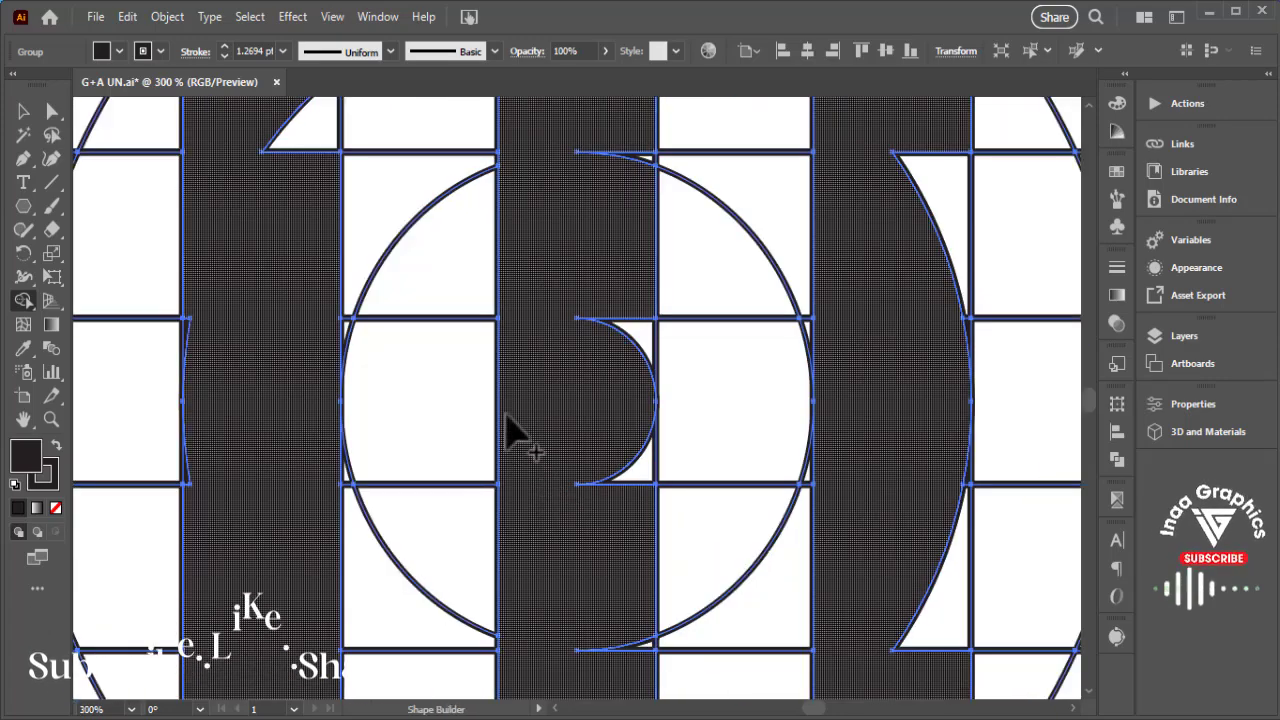
left_click_drag(606, 268, 644, 500)
left_click_drag(636, 140, 628, 460)
left_click_drag(614, 541, 634, 190)
left_click_drag(583, 445, 603, 357)
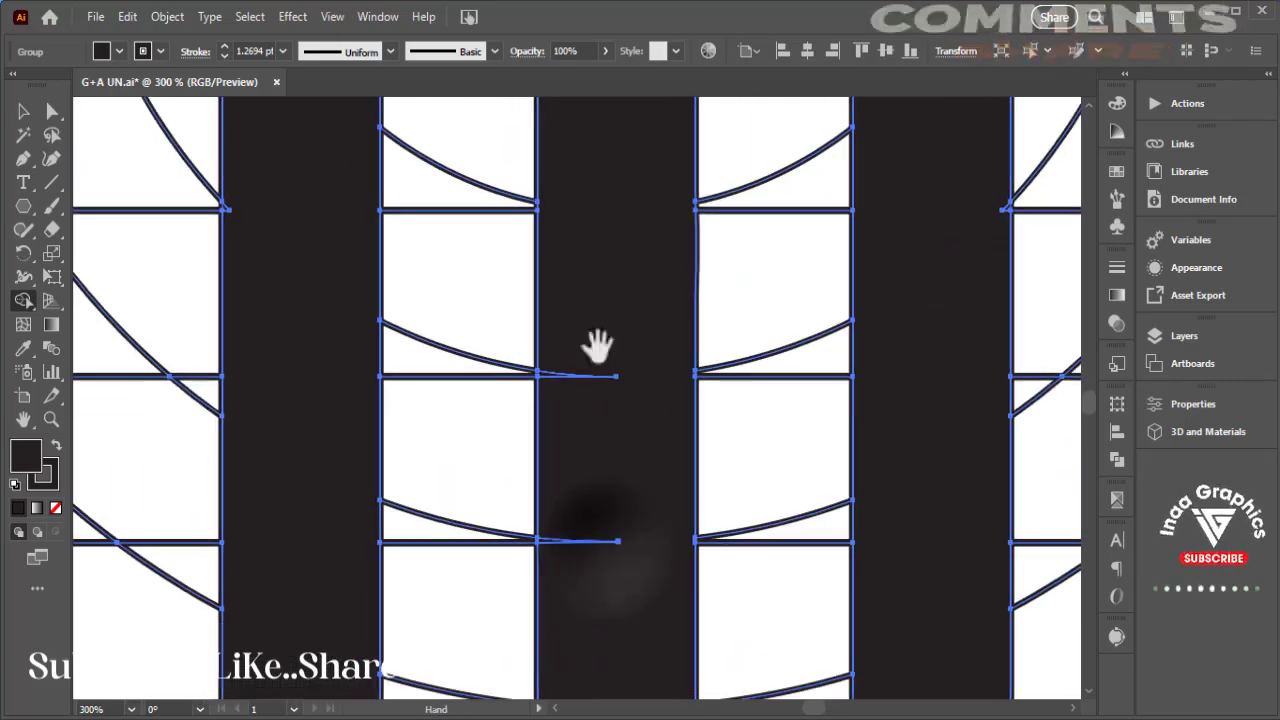
left_click_drag(590, 582, 600, 238)
left_click_drag(590, 335, 626, 397)
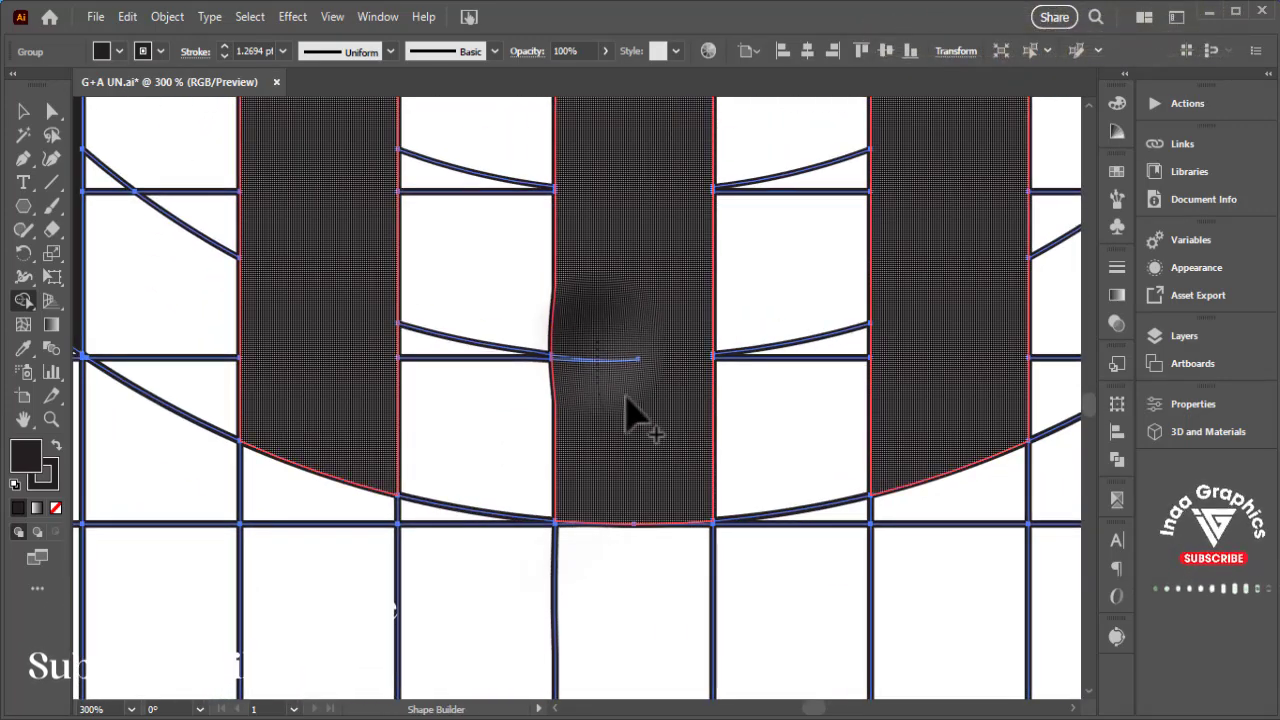
Merge the small triangular gaps at the inner corner and outer arc into the lower part of the monogram's right-hand shape.
left_click_drag(935, 333, 563, 674)
left_click_drag(665, 420, 330, 420)
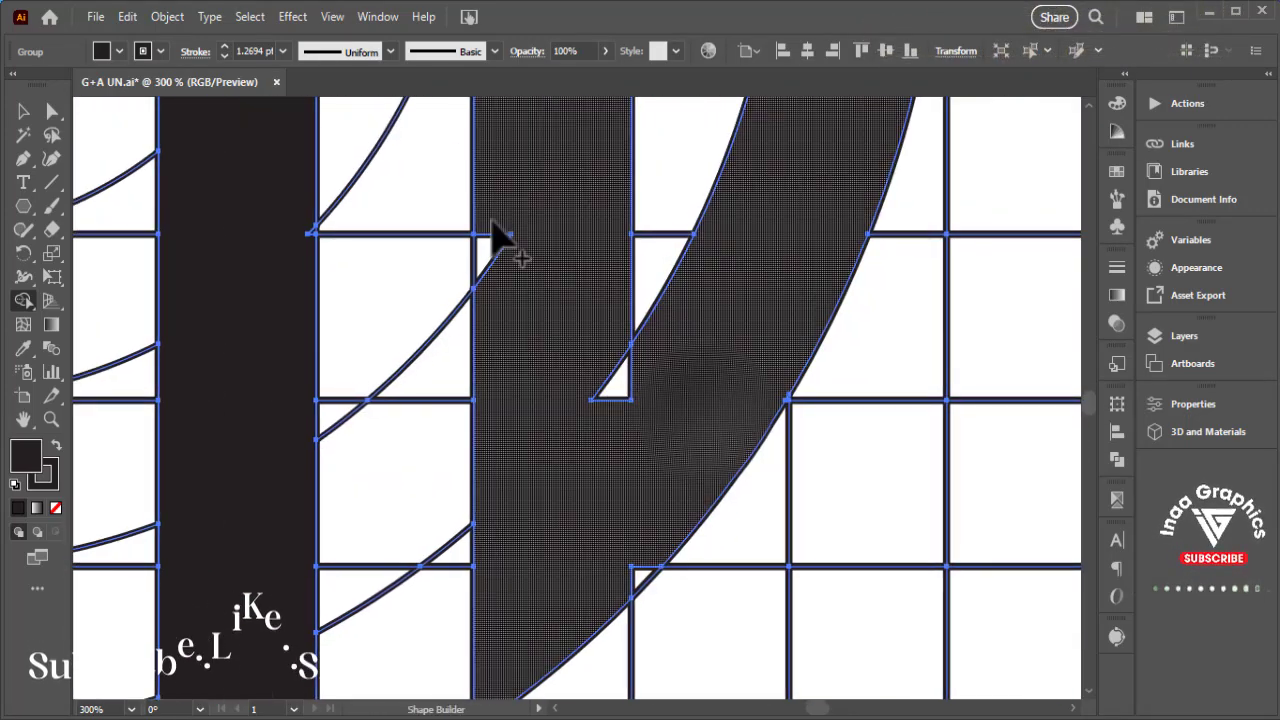
left_click_drag(632, 450, 622, 458)
left_click_drag(612, 463, 594, 323)
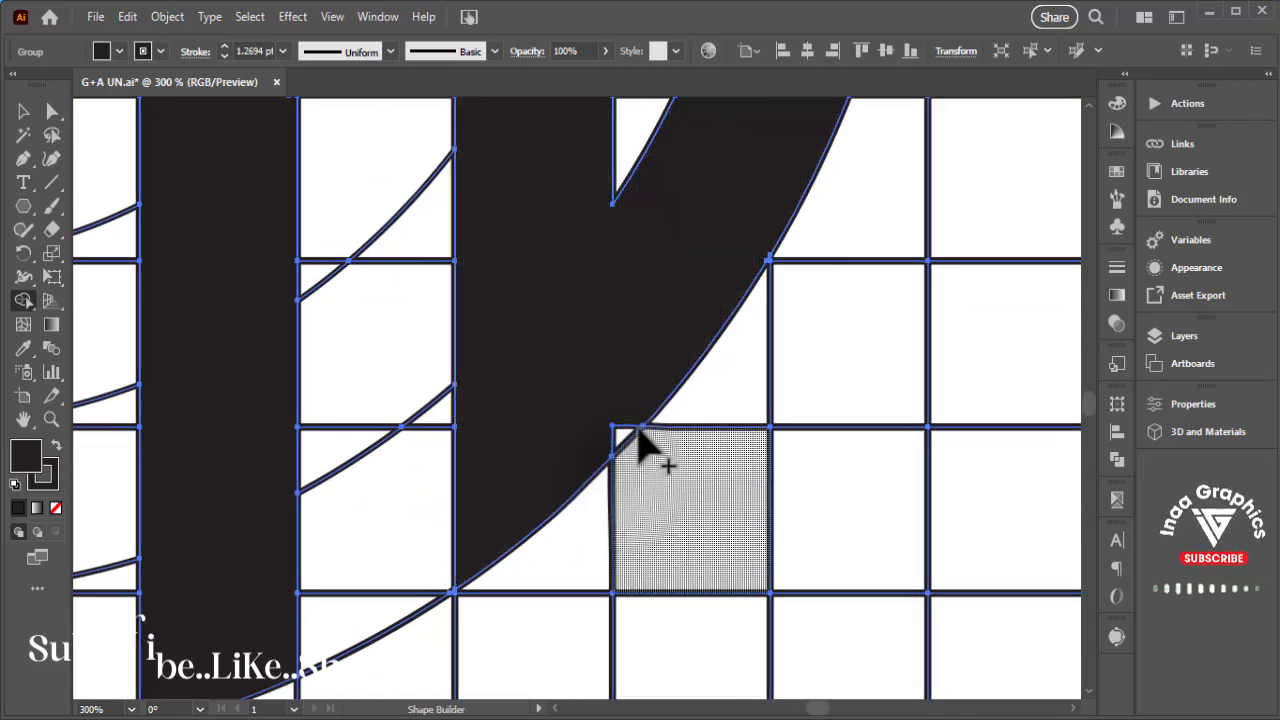
left_click_drag(637, 424, 614, 434)
Merge the line remnants in the right-hand shape's crossbar and the triangular gap at its upper inner corner.
left_click_drag(754, 267, 648, 690)
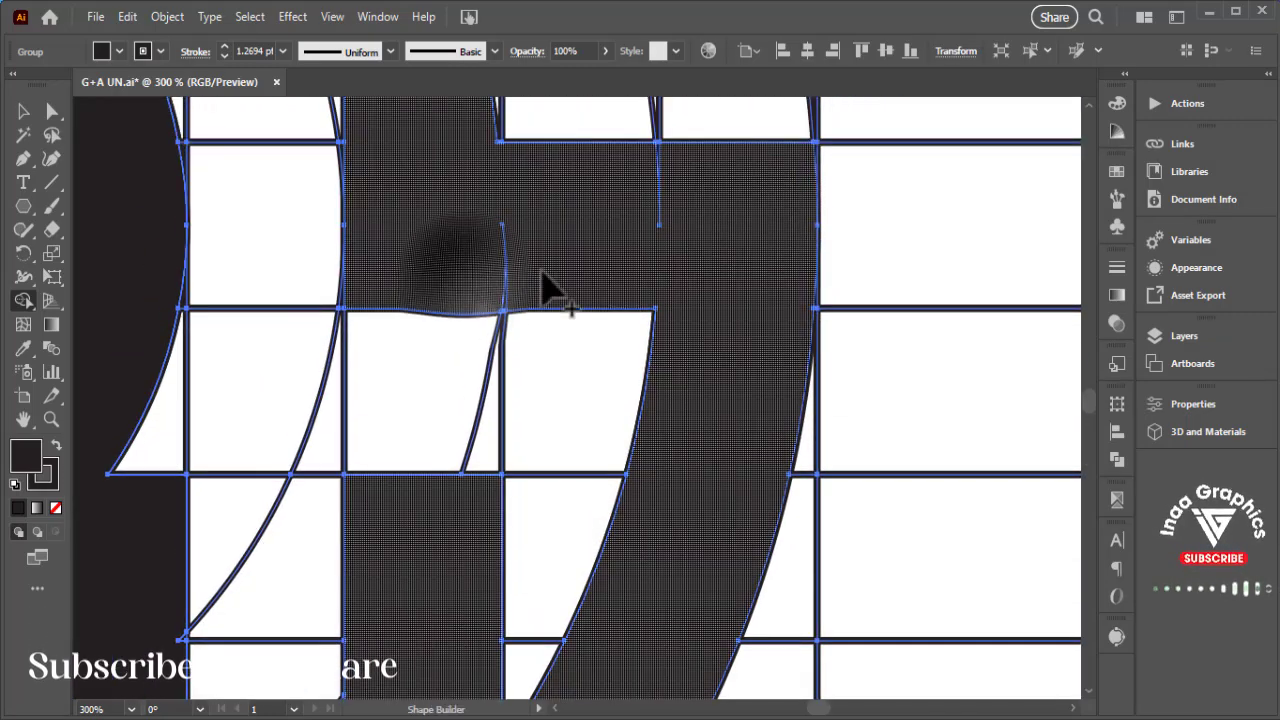
left_click_drag(568, 285, 529, 571)
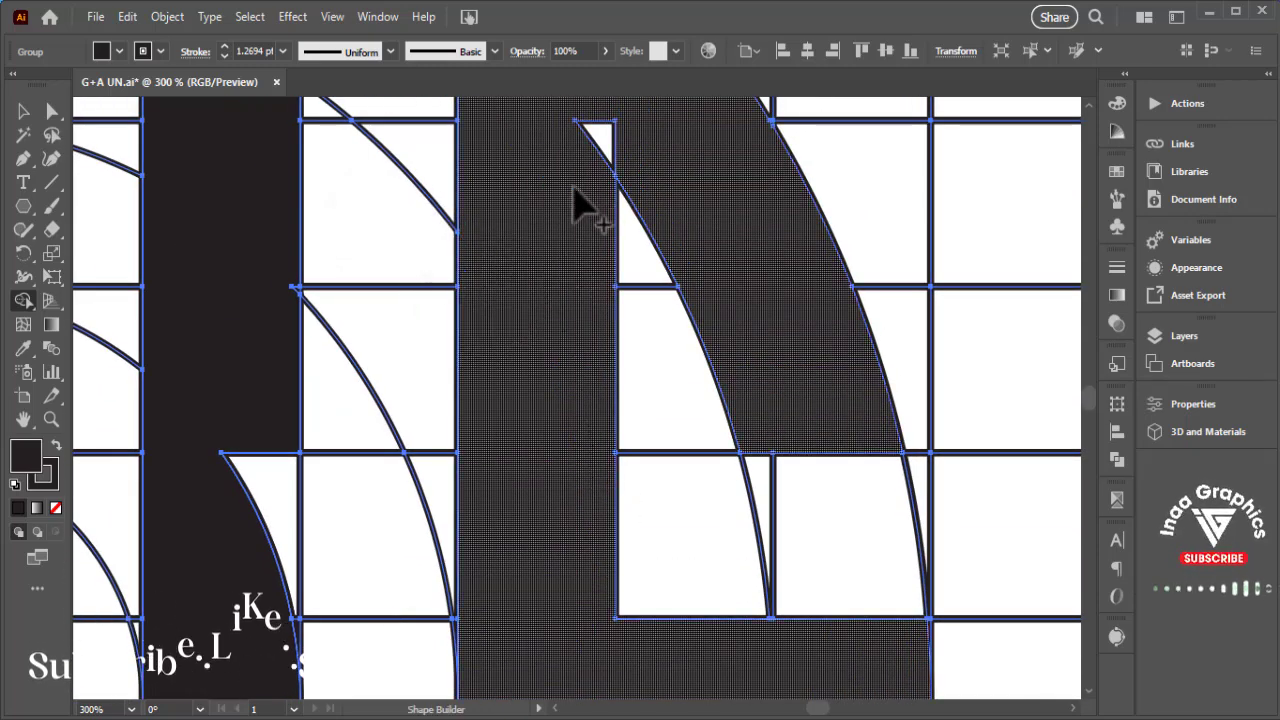
left_click_drag(525, 318, 542, 540)
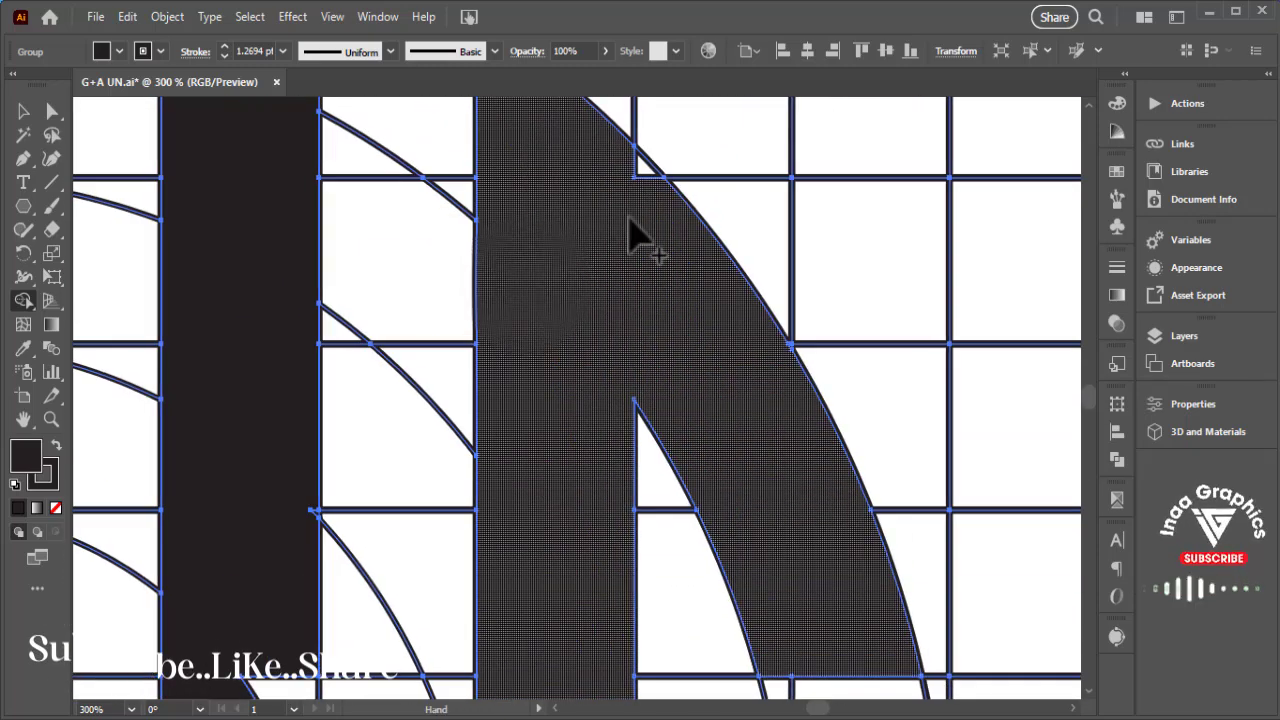
Merge the leftover arc slivers into the upper half of the monogram's centre column beneath the top bar.
left_click_drag(270, 323, 796, 546)
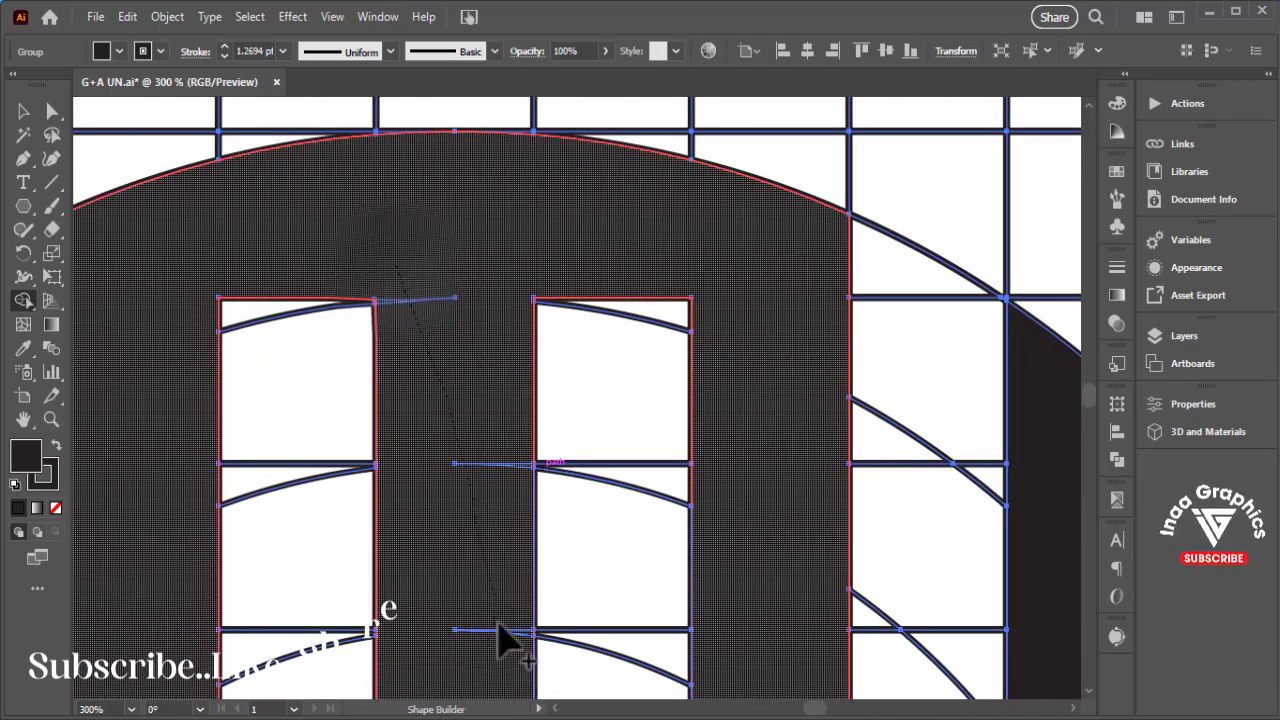
left_click_drag(498, 622, 500, 634)
mouse_move(430, 430)
left_mouse_down()
mouse_move(491, 117)
mouse_move(516, 66)
left_mouse_up()
mouse_move(560, 368)
left_mouse_down()
mouse_move(576, 516)
mouse_move(560, 594)
left_mouse_up()
mouse_move(622, 418)
left_mouse_down()
mouse_move(634, 306)
mouse_move(745, 52)
left_mouse_up()
Merge the upper notch and the thin arc slivers along the outer edge into the column beside the centre on the left.
left_click_drag(405, 184, 406, 370)
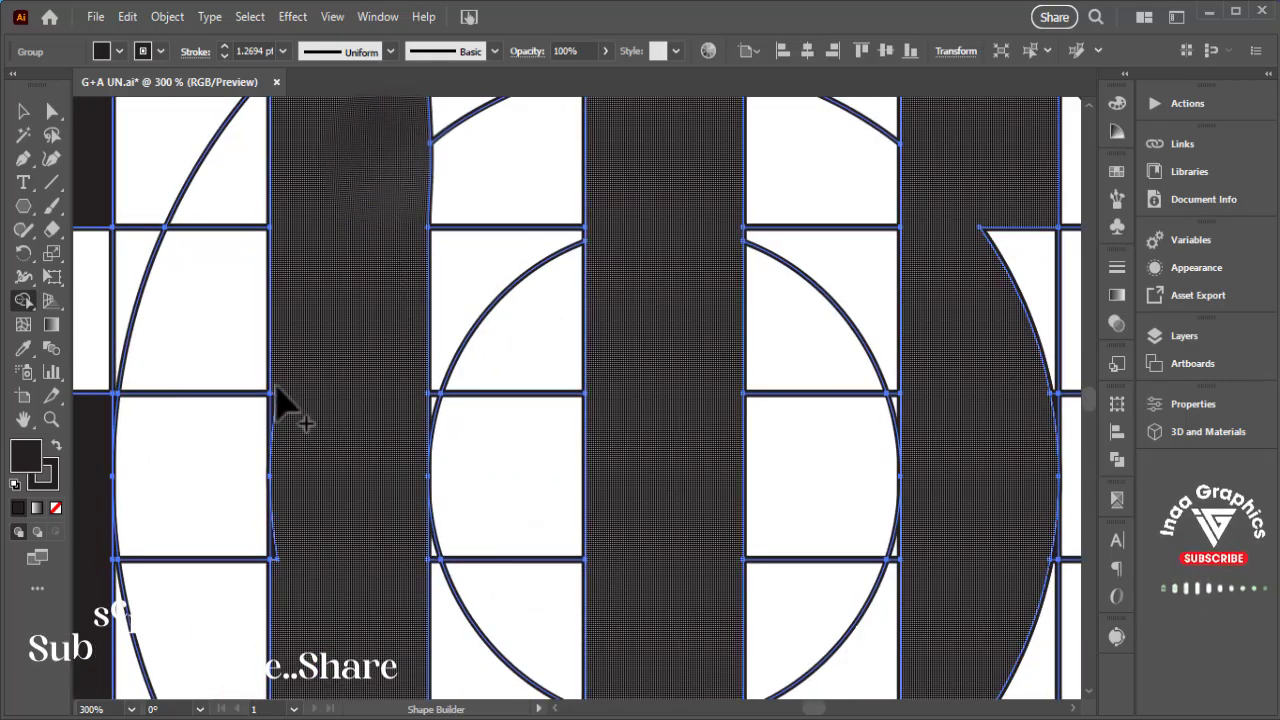
left_click_drag(278, 398, 284, 430)
left_click_drag(337, 512, 419, 441)
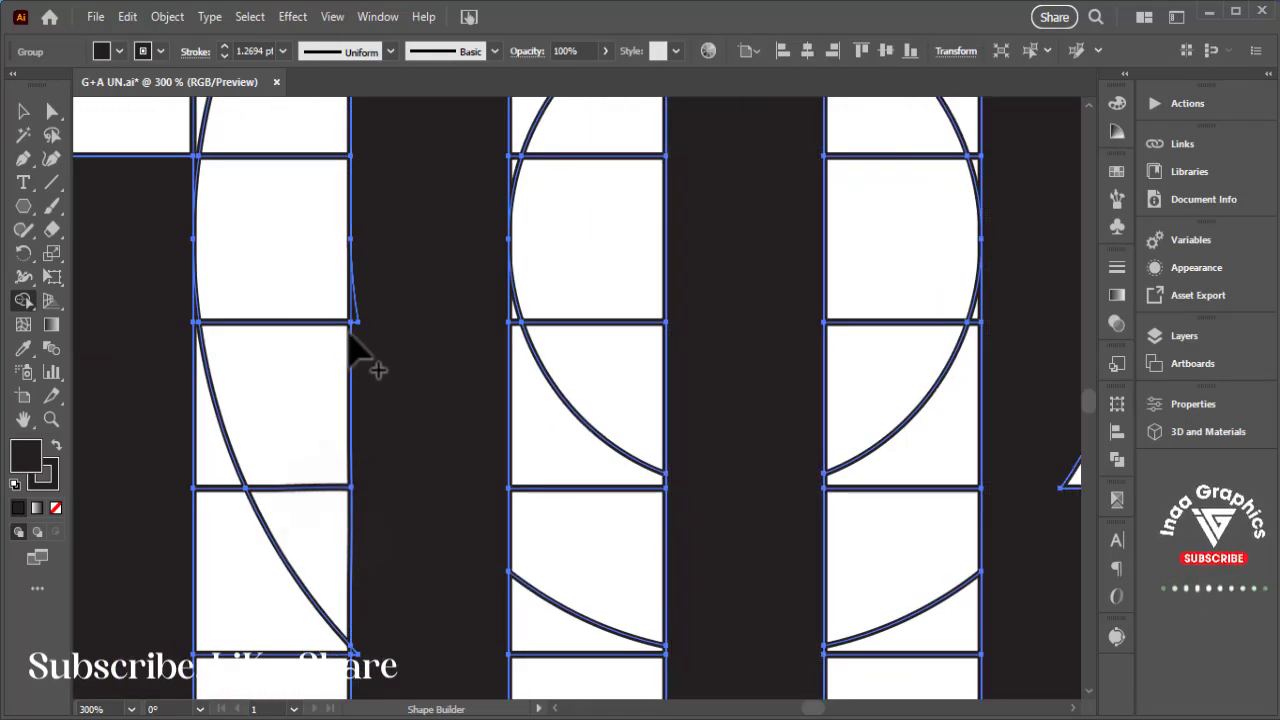
left_click_drag(355, 318, 358, 334)
Merge the leftover triangles along the outer arc, inner corner and strip edge into the upper part of the monogram's left-hand shape.
mouse_move(419, 368)
left_mouse_down()
mouse_move(754, 360)
mouse_move(974, 317)
left_mouse_up()
left_click_drag(549, 352, 530, 663)
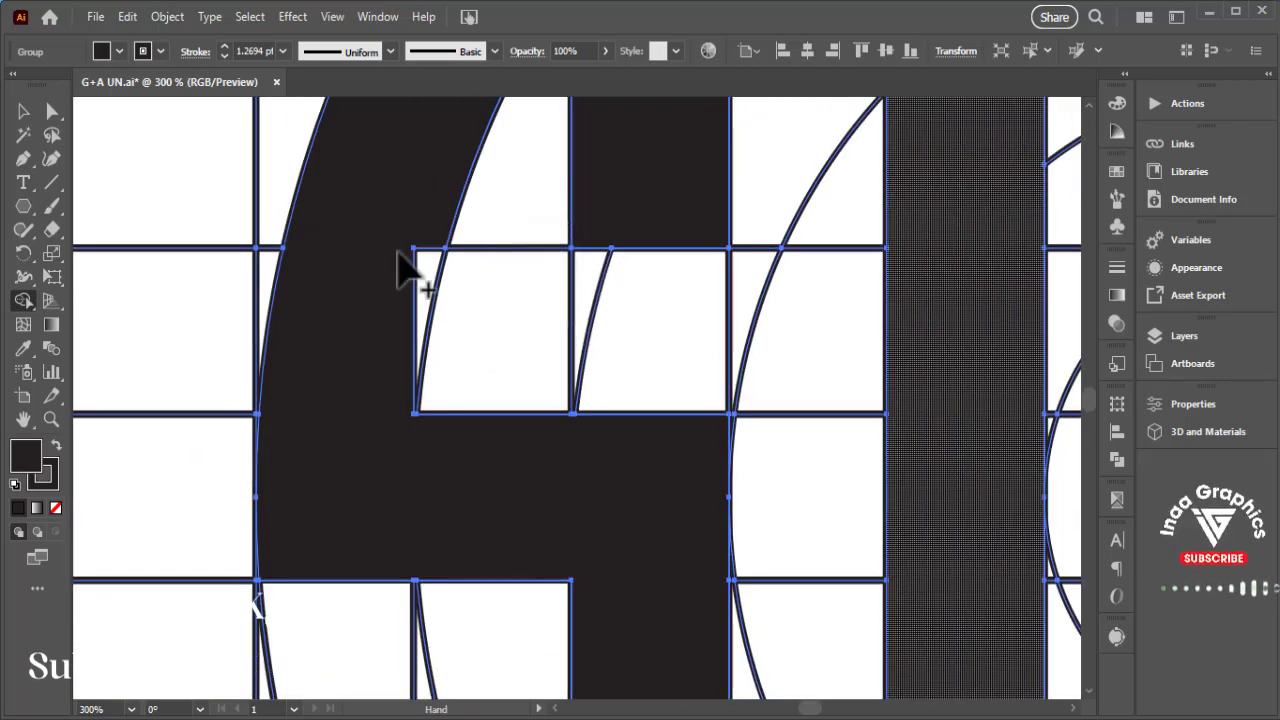
left_click_drag(377, 374, 314, 551)
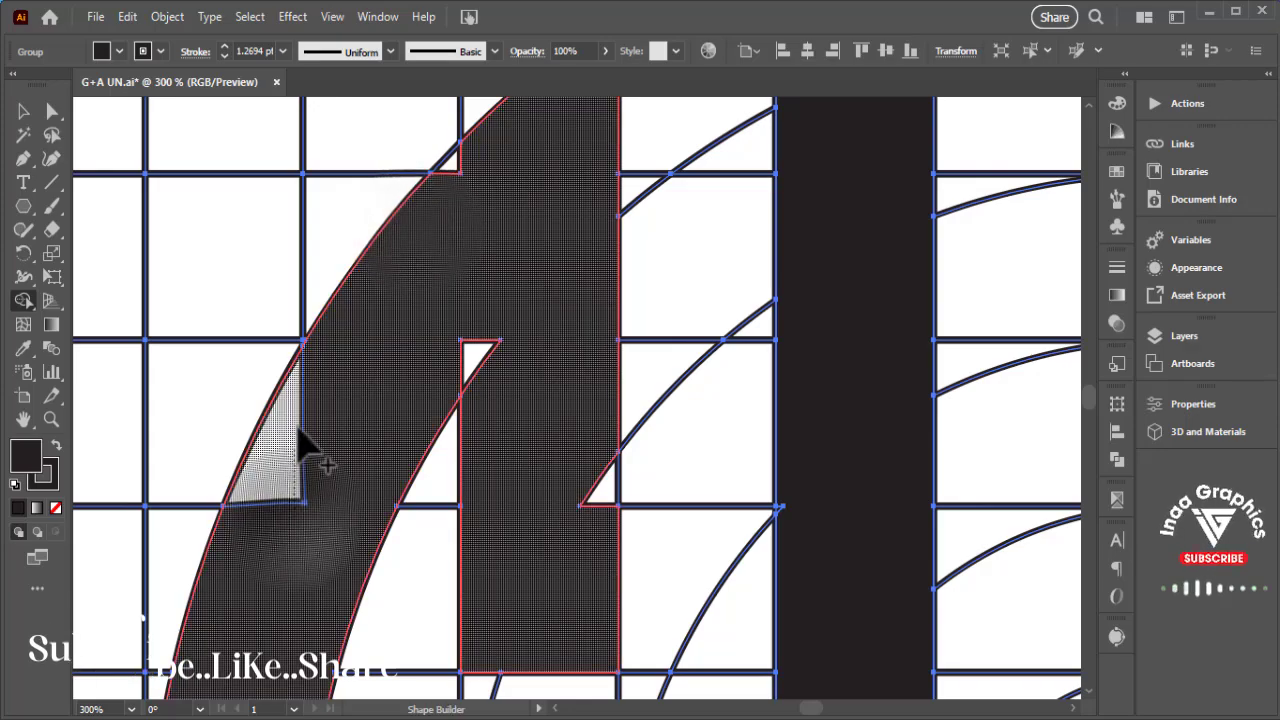
left_click_drag(305, 450, 335, 445)
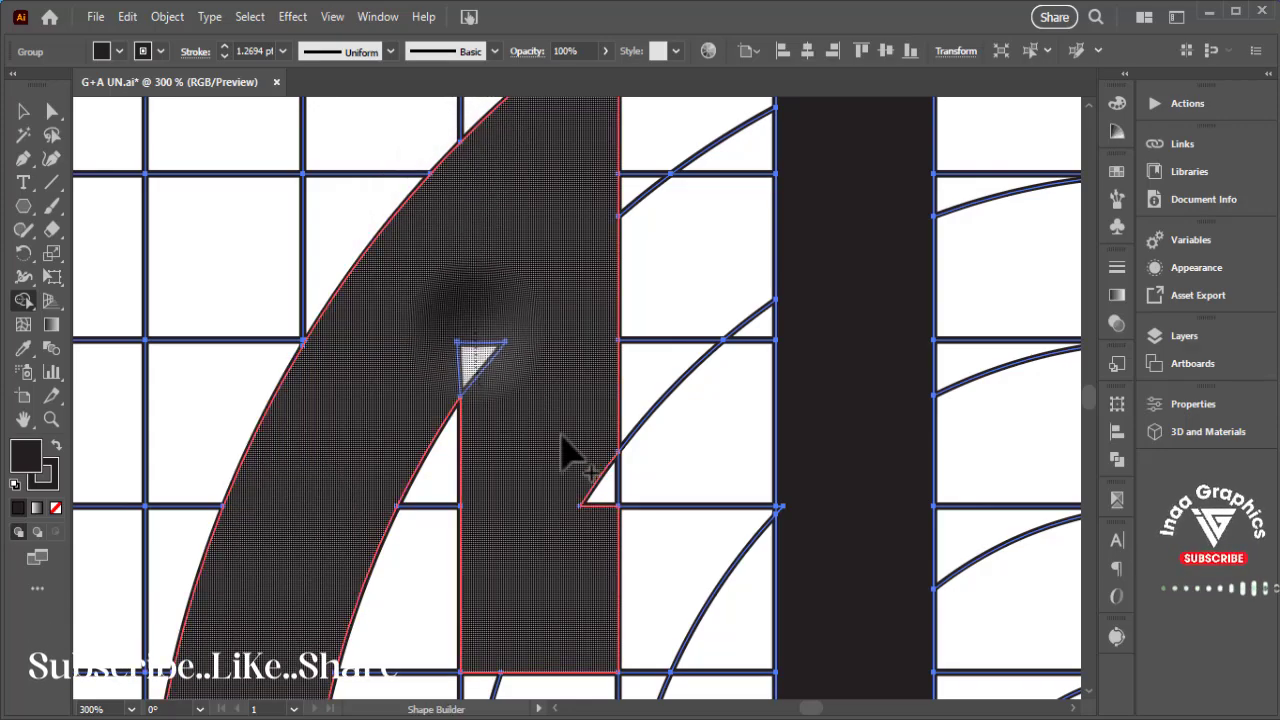
left_click_drag(606, 488, 606, 527)
left_click_drag(585, 645, 534, 263)
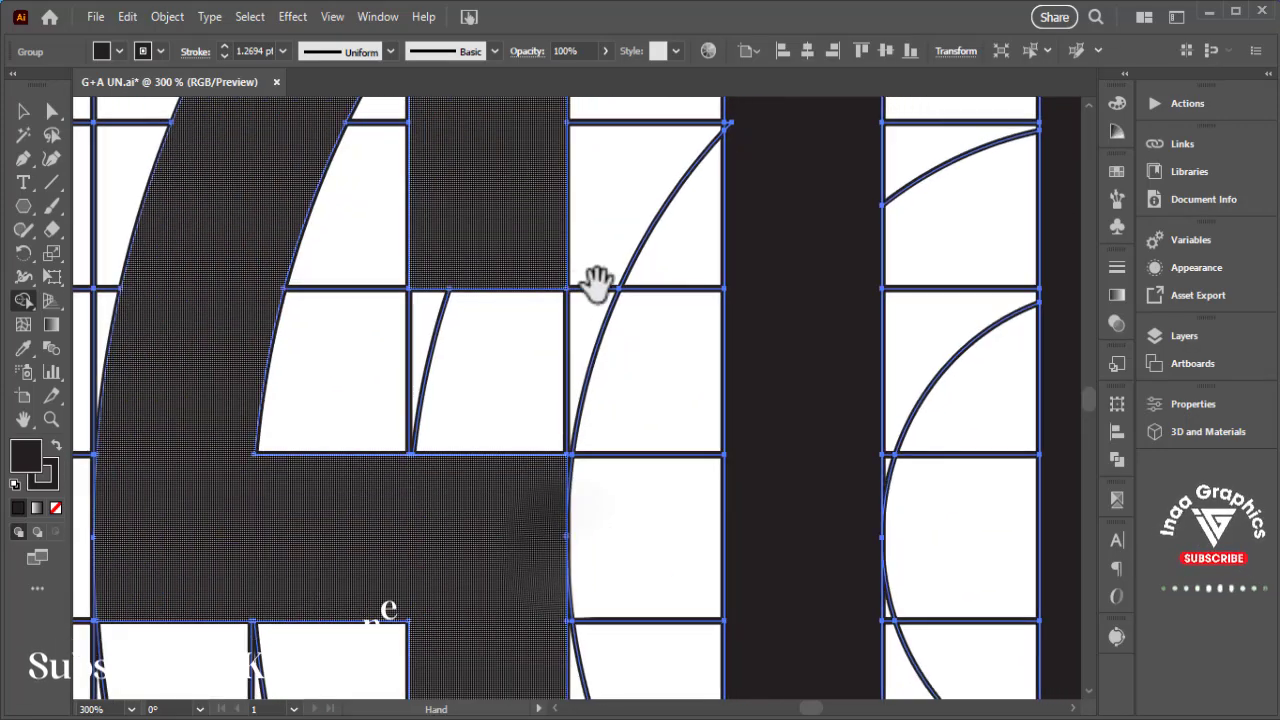
Merge the tiny arc remnant on the outer edge into the lower half of the left column.
left_click_drag(625, 215, 506, 292)
left_click_drag(607, 201, 642, 284)
left_click_drag(591, 246, 615, 117)
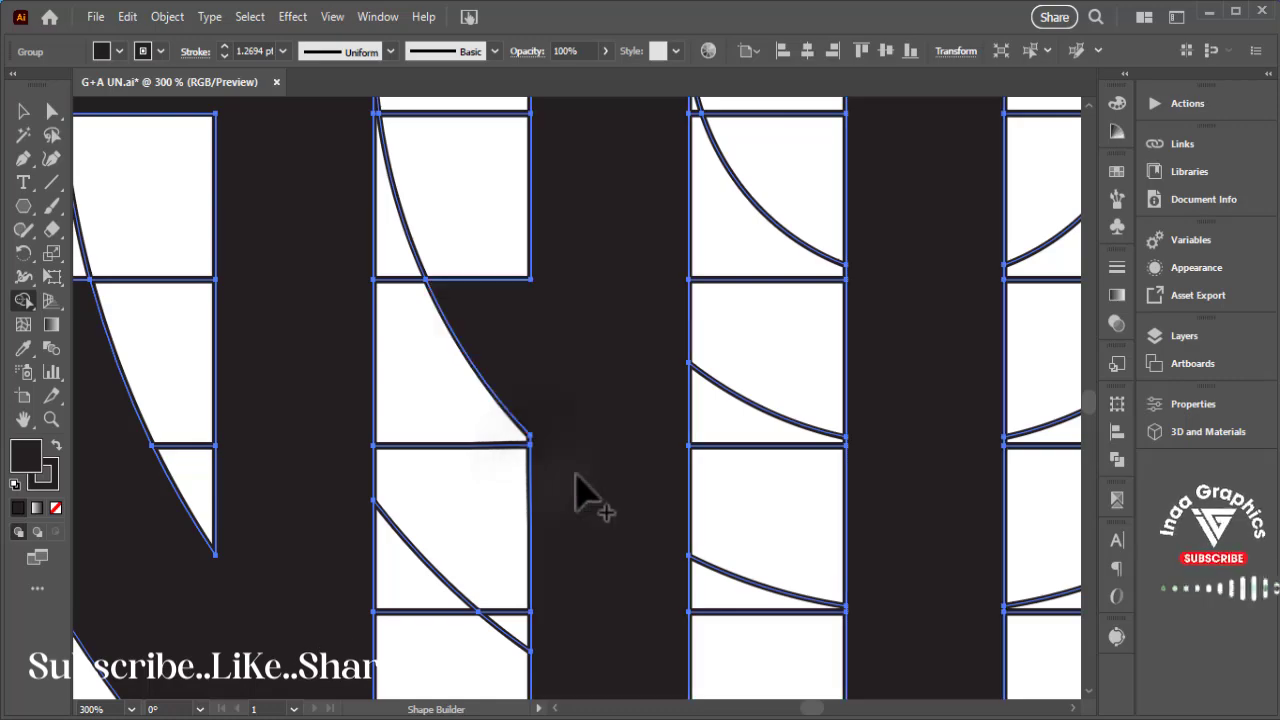
left_click(538, 444)
Merge the lower triangular notch into the column beside the centre on the right.
mouse_move(640, 523)
left_mouse_down()
mouse_move(503, 451)
mouse_move(242, 252)
mouse_move(120, 512)
left_mouse_up()
left_click_drag(726, 209, 757, 341)
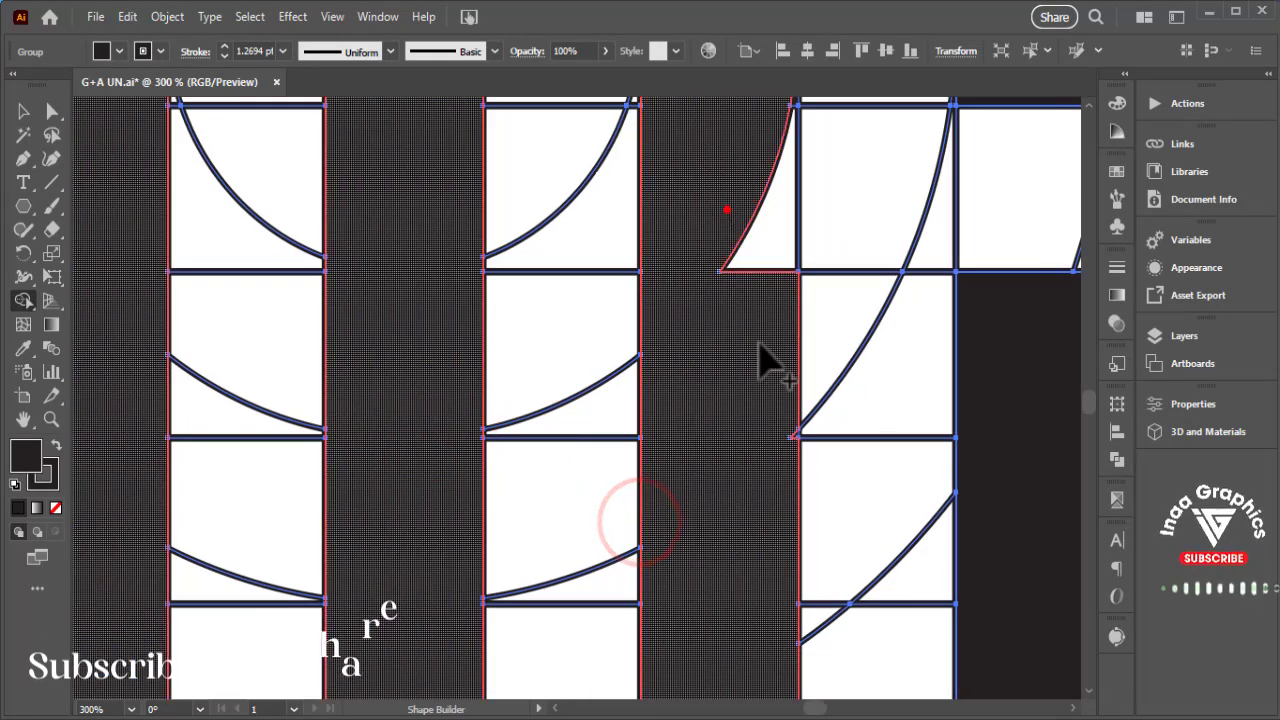
left_click_drag(674, 560, 654, 90)
Merge the upper notch and the thin curved slivers along the outer edge into the right column near the crossbar.
key("ctrl+plus")
key("ctrl+plus")
key("ctrl+plus")
key("ctrl+plus")
key("ctrl+minus")
key("ctrl+minus")
key("ctrl+minus")
key("ctrl+minus")
key("ctrl+minus")
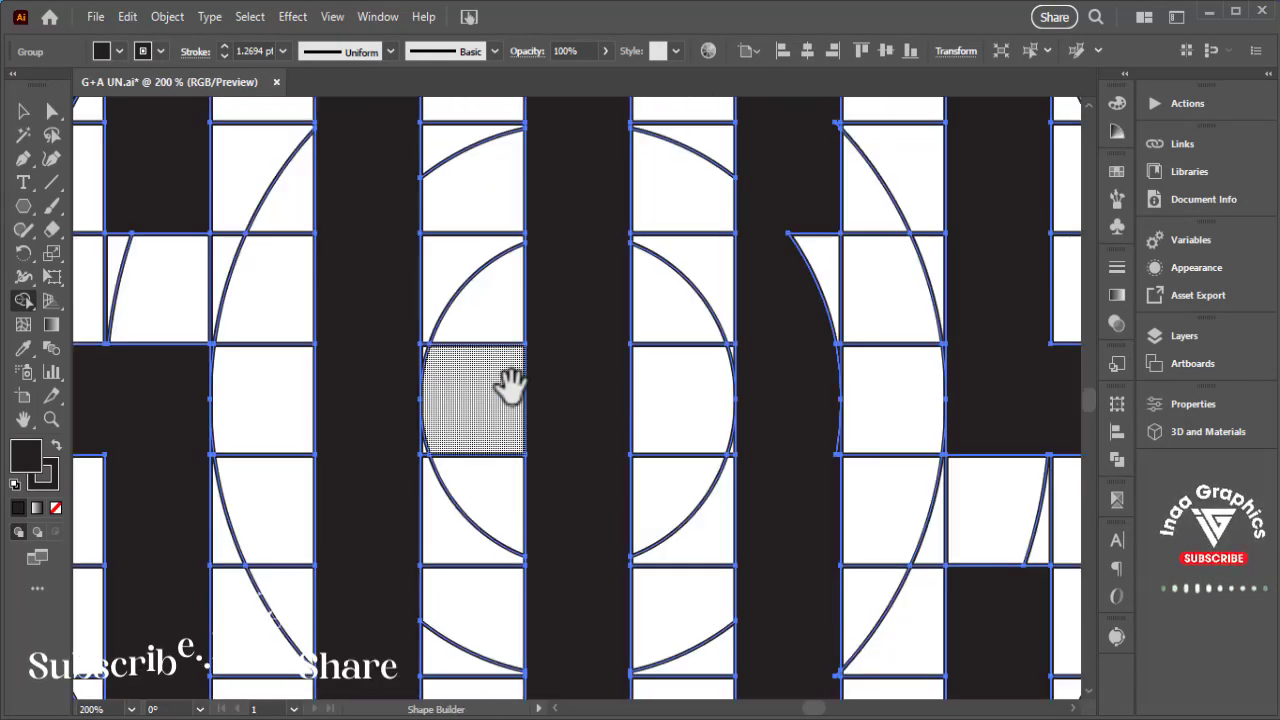
left_click_drag(773, 449, 590, 538)
left_click_drag(641, 312, 641, 390)
left_click(654, 434)
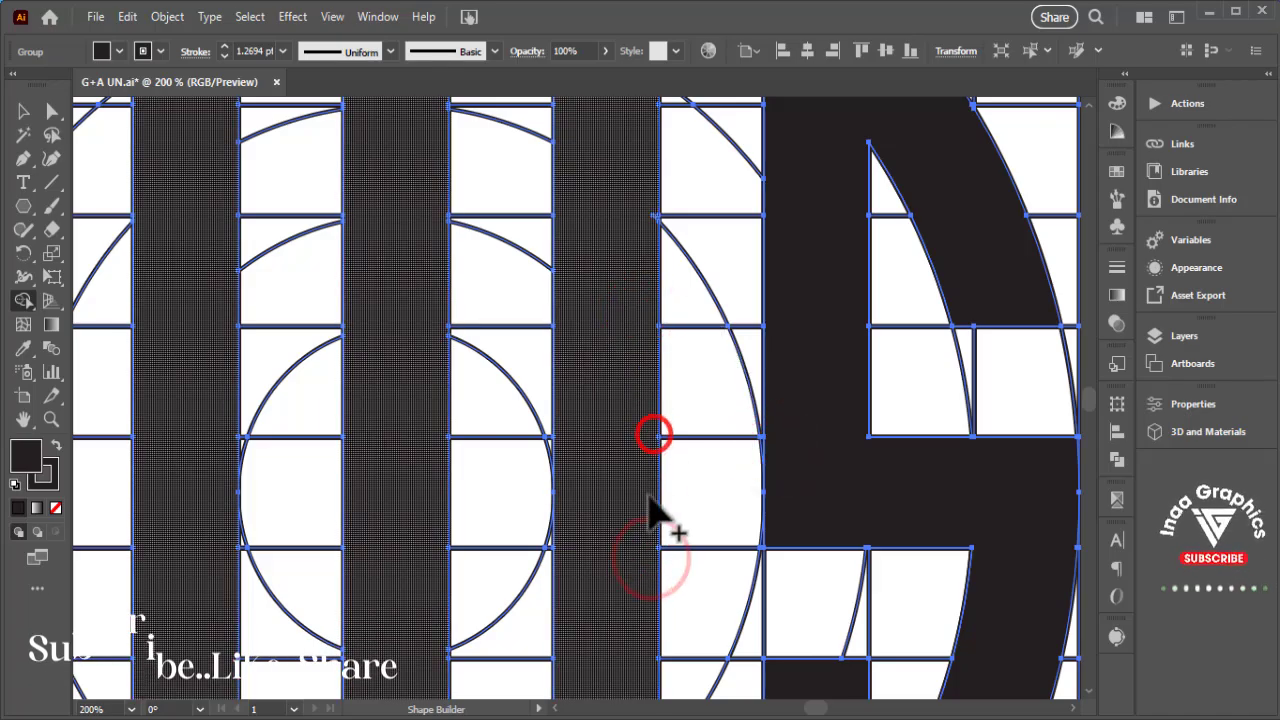
Inspect the top bar and the upper ends of the three columns for leftover unmerged slivers.
mouse_move(714, 471)
left_mouse_down()
mouse_move(488, 648)
mouse_move(480, 692)
left_mouse_up()
left_click_drag(480, 331, 562, 400)
left_click(509, 480)
left_click_drag(386, 351, 529, 474)
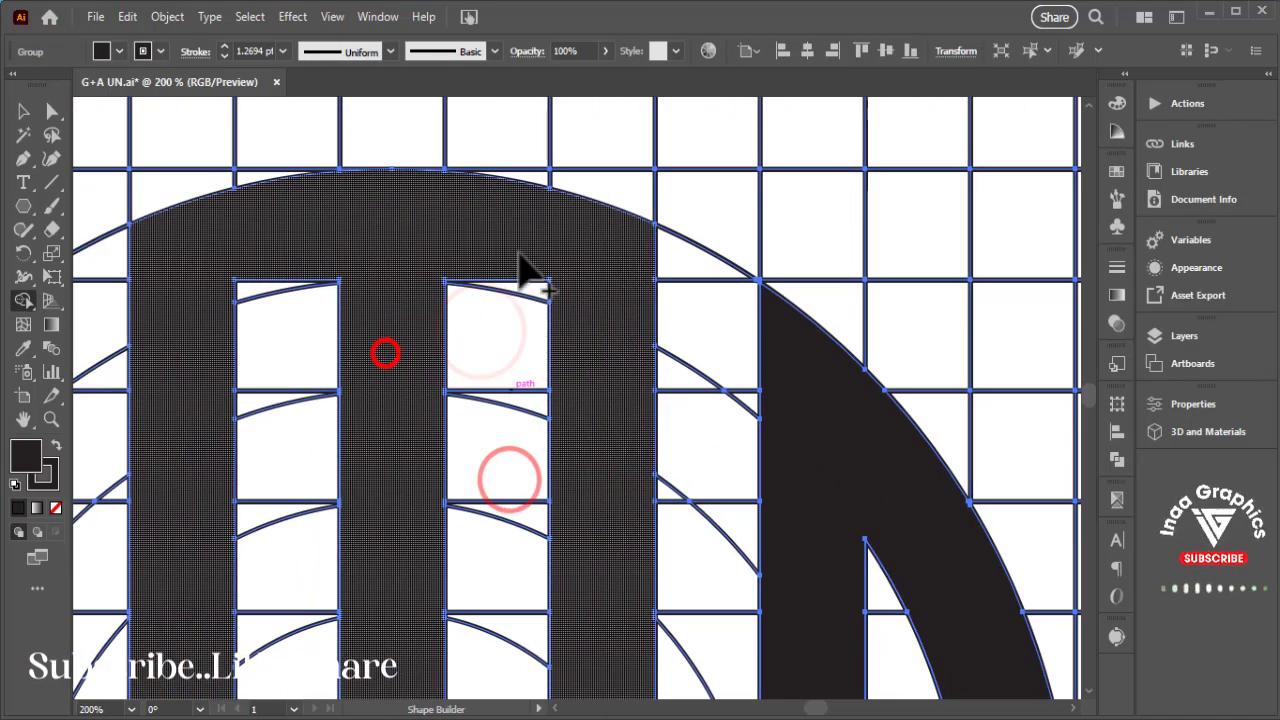
Examine the circular monogram's columns, crossbars and lower ends for remaining unmerged slivers.
left_click_drag(509, 274, 526, 289)
left_click_drag(231, 294, 248, 288)
mouse_move(494, 391)
left_mouse_down()
mouse_move(380, 420)
mouse_move(618, 197)
left_mouse_up()
left_click_drag(585, 548, 535, 104)
left_click_drag(557, 511, 396, 283)
left_click_drag(400, 467, 688, 314)
left_click_drag(230, 293, 546, 588)
left_click_drag(538, 288, 597, 539)
left_click_drag(531, 384, 440, 600)
left_click_drag(751, 437, 540, 655)
left_click_drag(714, 503, 508, 474)
Move the circular logo with its grid off the artboard and place the hexagonal logo on the artboard.
key("ctrl+minus")
key("ctrl+minus")
key("ctrl+minus")
key("ctrl+minus")
key("ctrl+minus")
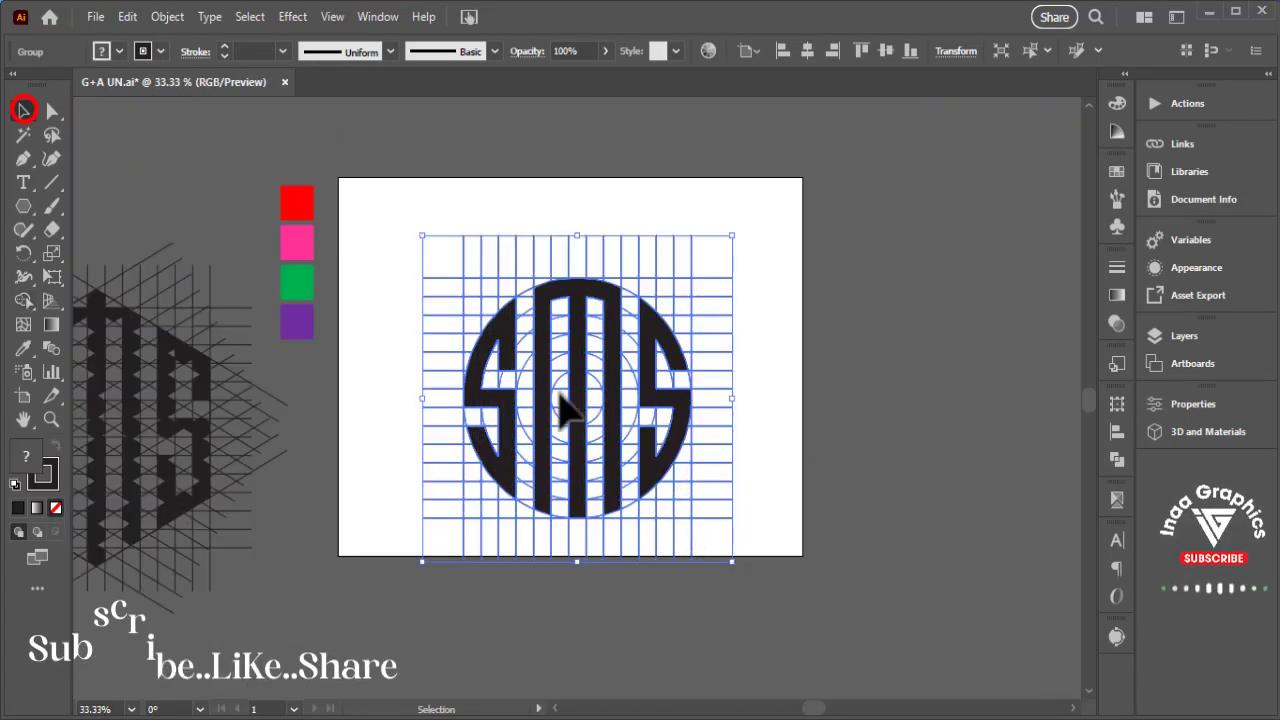
left_click_drag(571, 397, 968, 465)
left_click_drag(891, 480, 994, 494)
left_click_drag(177, 426, 632, 385)
Merge the triangular notches around the upper arm of the hexagonal logo's first S into the letter with Shape Builder.
key("z")
left_click_drag(473, 365, 850, 285)
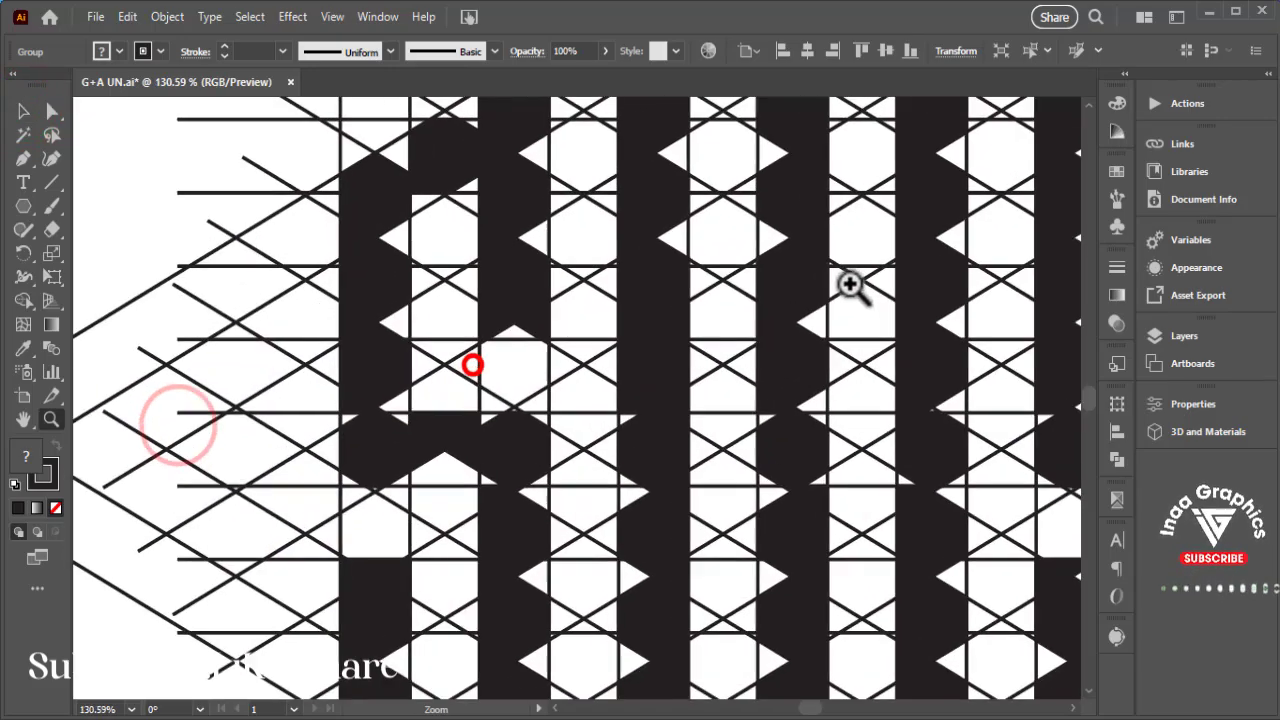
left_click(563, 351)
left_click(437, 377)
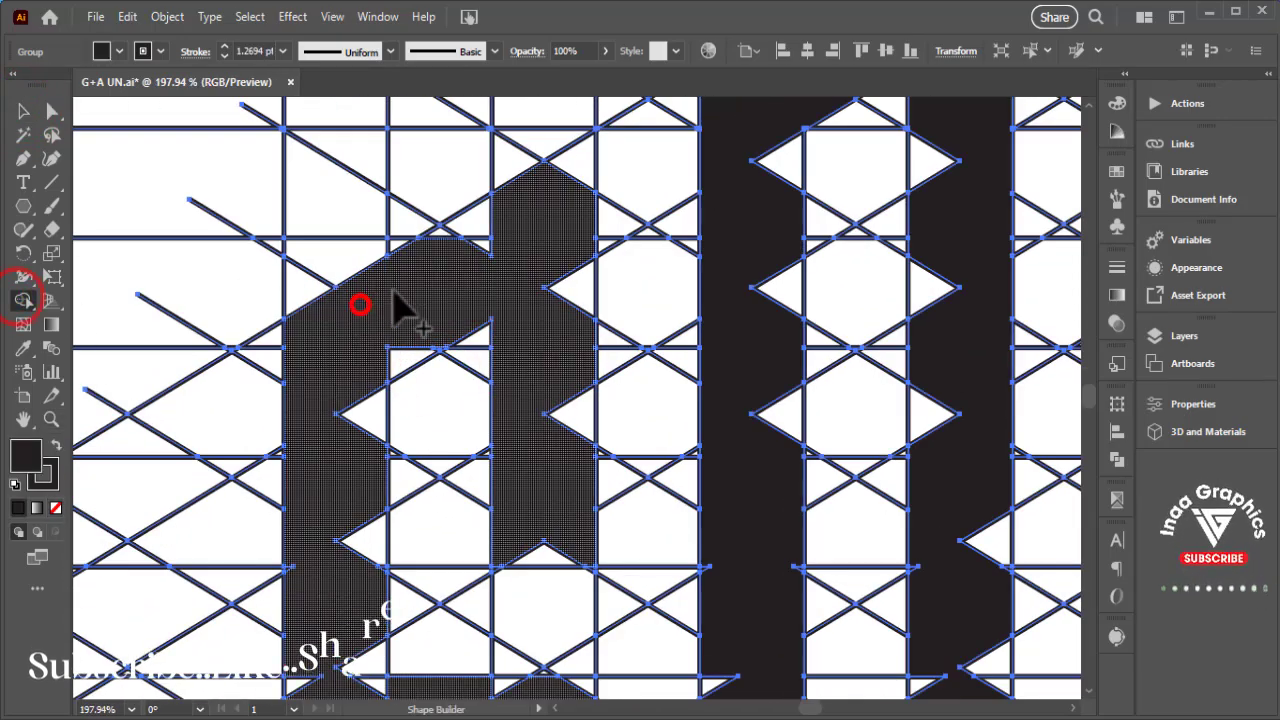
left_click_drag(545, 570, 545, 572)
left_click_drag(490, 233, 365, 580)
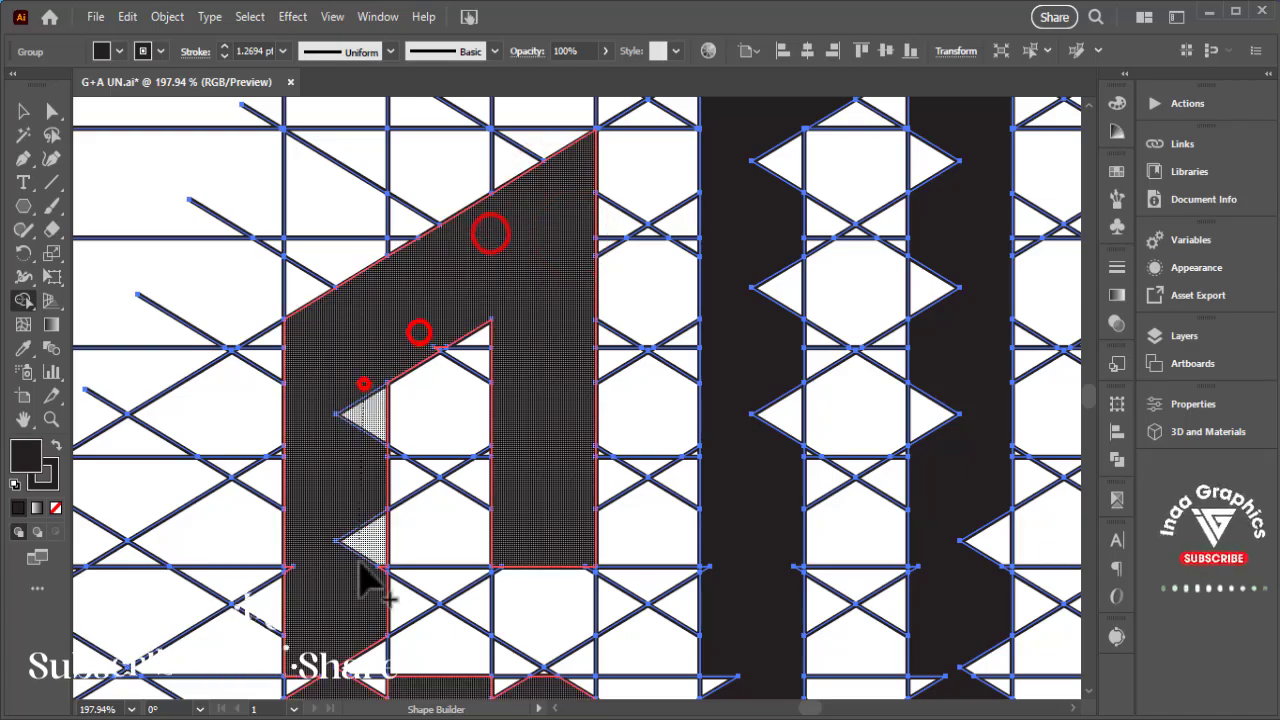
left_click_drag(288, 557, 292, 576)
left_click_drag(431, 354, 420, 359)
Merge the triangular notches around the middle crossbar of the hexagonal logo's first S into the letter.
left_click_drag(425, 529, 419, 133)
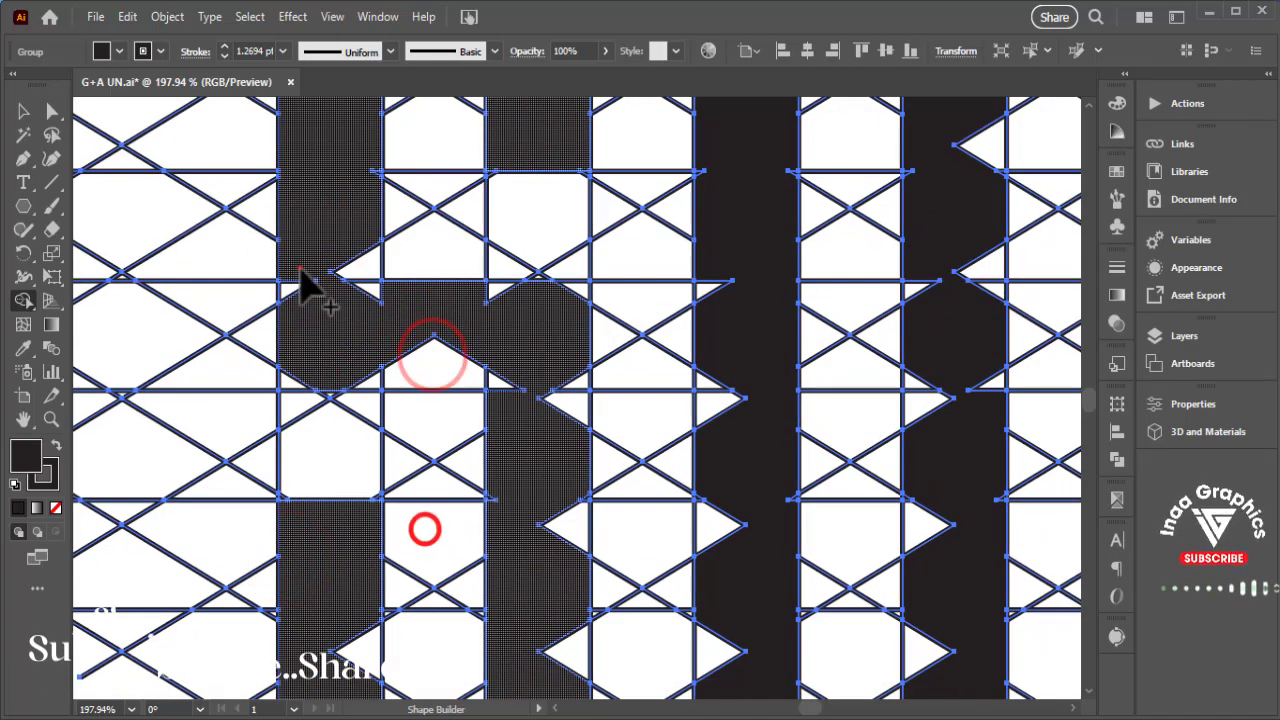
left_click_drag(357, 294, 343, 364)
mouse_move(377, 160)
left_mouse_down()
mouse_move(372, 202)
mouse_move(300, 221)
mouse_move(130, 349)
left_mouse_up()
left_click_drag(362, 502, 440, 119)
Merge the notches and slivers along the lower arm of the first S to straighten its slanted edges.
left_click_drag(452, 668, 452, 670)
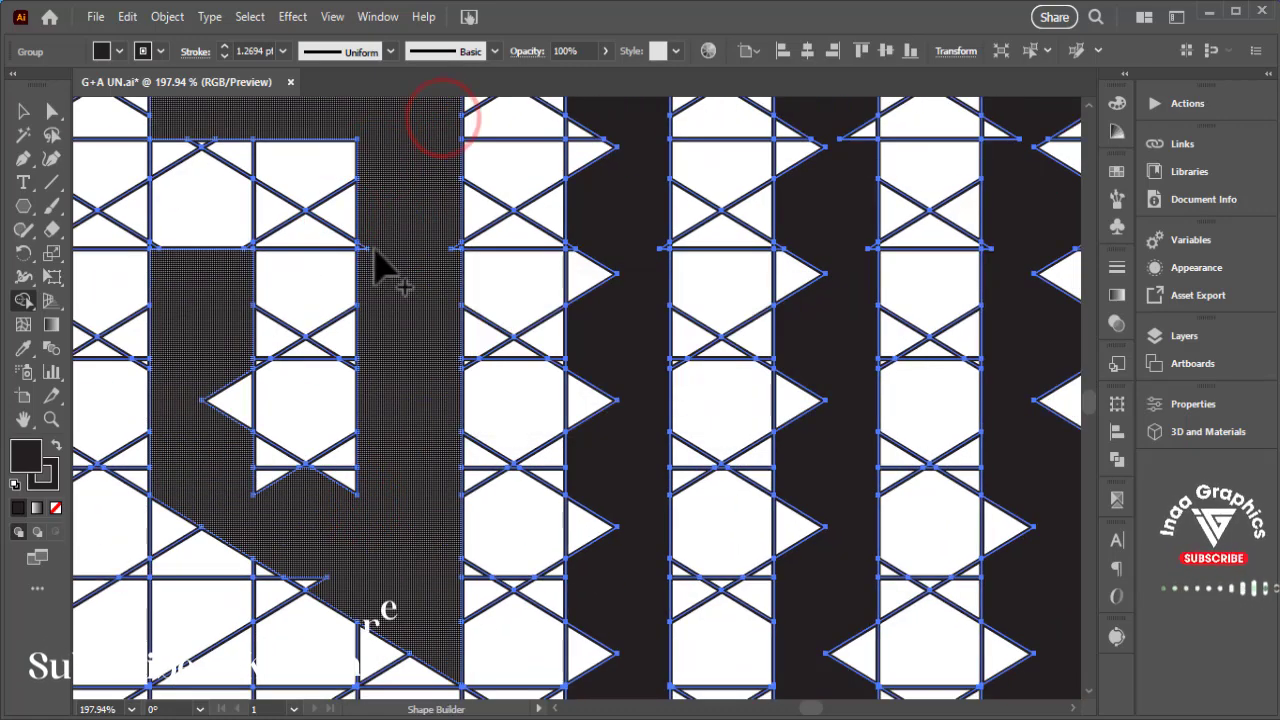
left_click_drag(245, 562, 390, 408)
left_click_drag(421, 360, 456, 388)
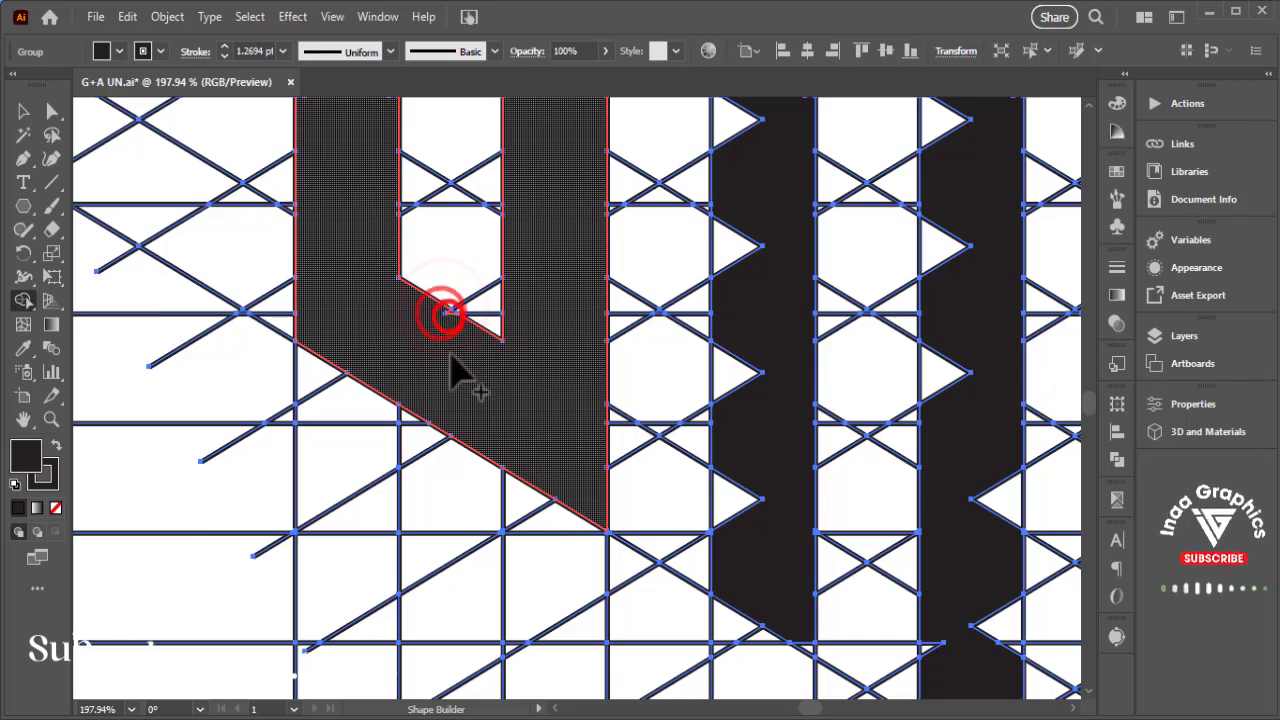
left_click(437, 304)
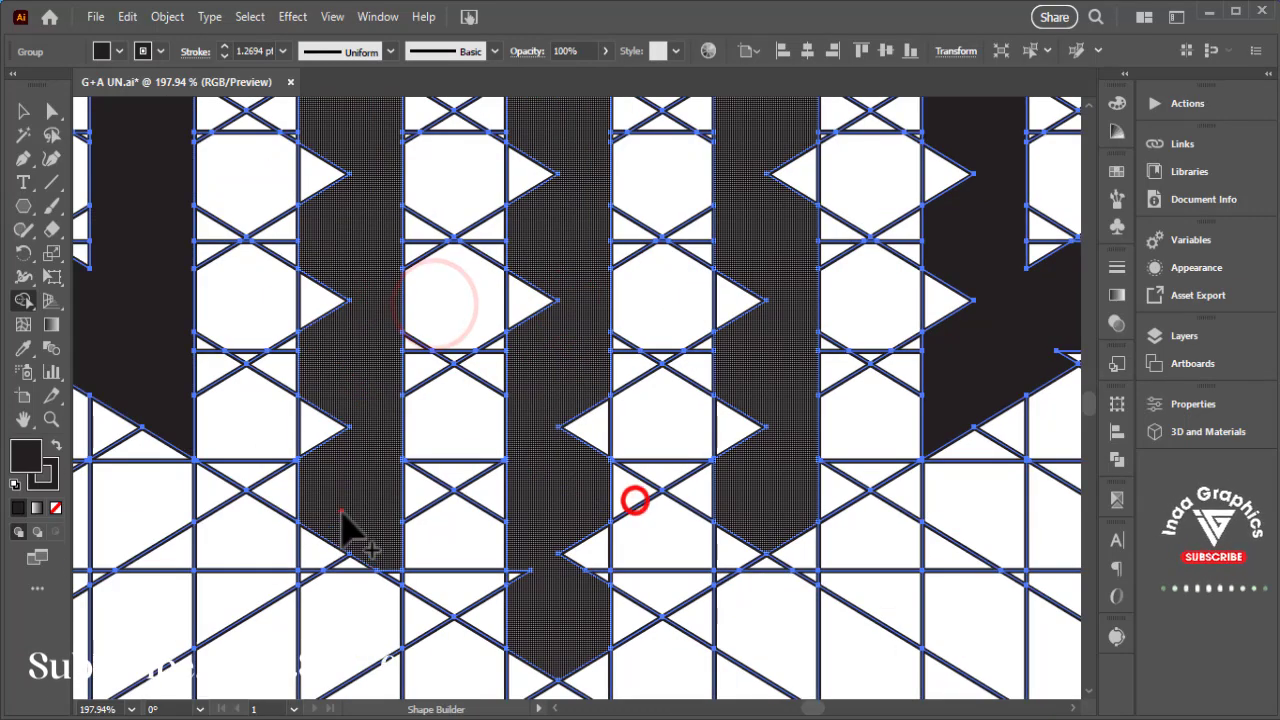
Merge the triangular notches at the foot of the M's first column and along its centre column.
left_click(340, 511)
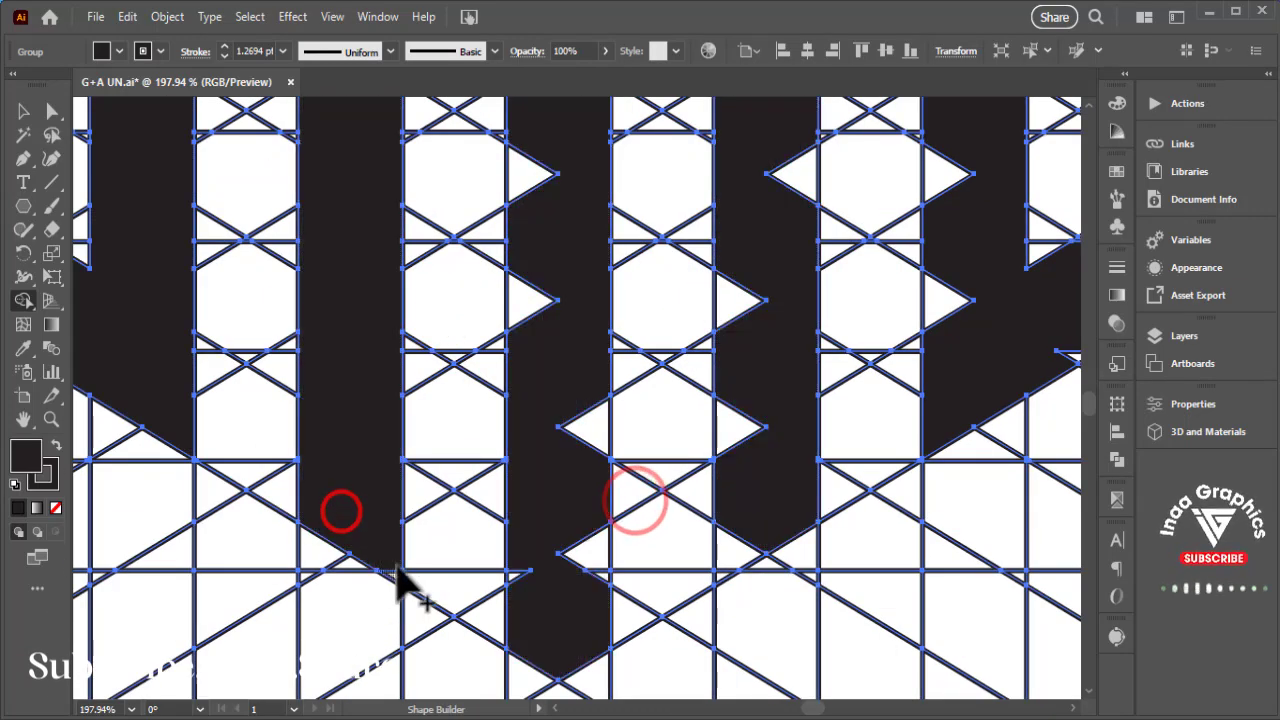
left_click(392, 567)
left_click_drag(540, 370, 572, 612)
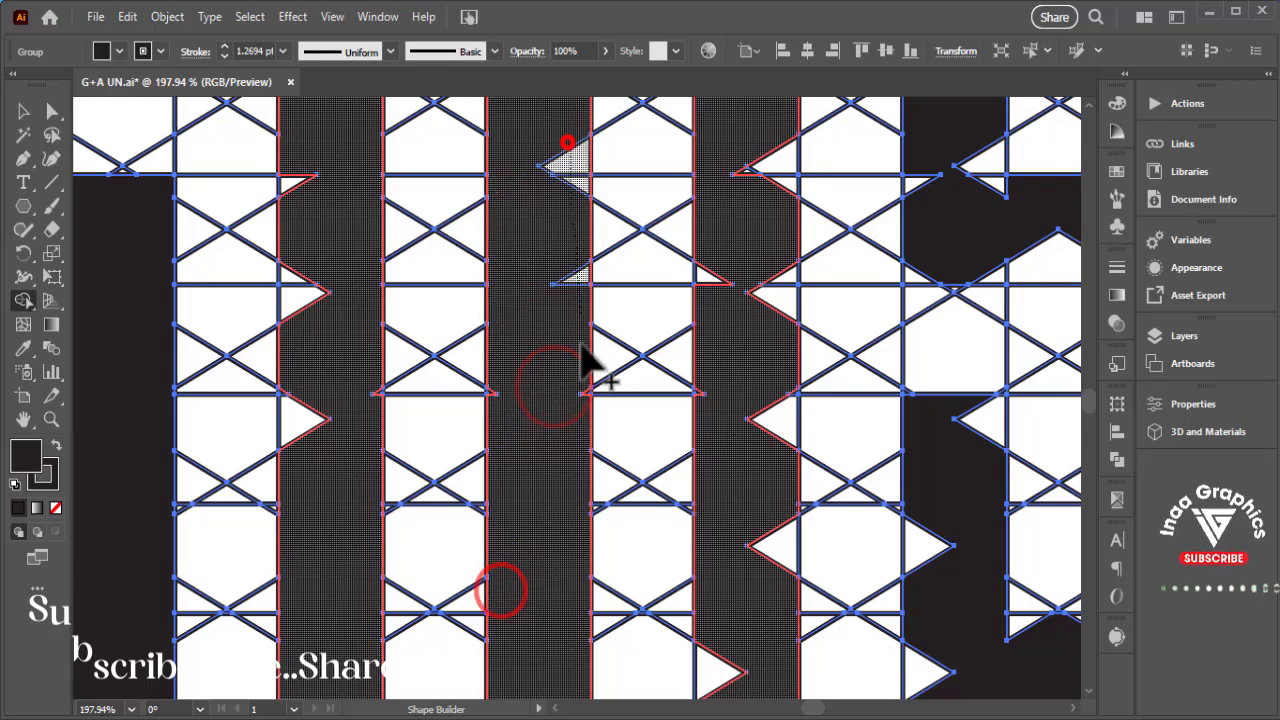
left_click_drag(590, 365, 588, 368)
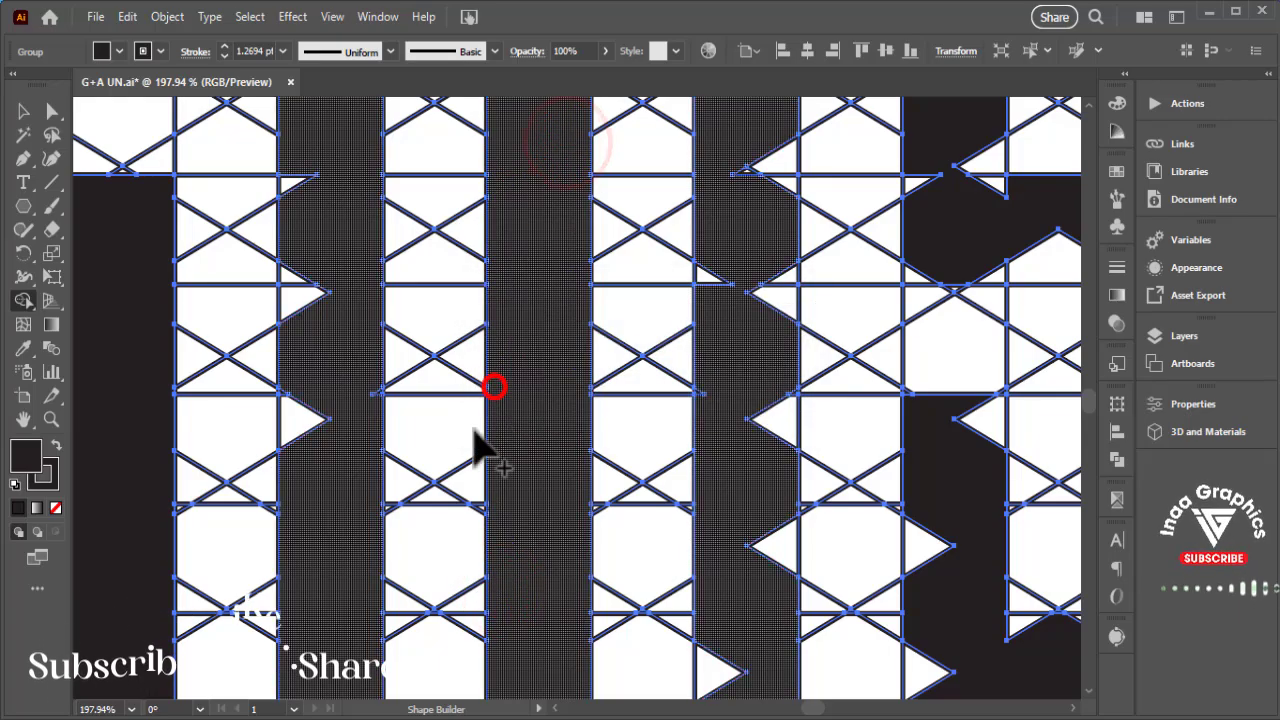
Merge the remaining triangular notches and small slivers along the upper part of the M's first column.
left_click(320, 423)
left_click(520, 491)
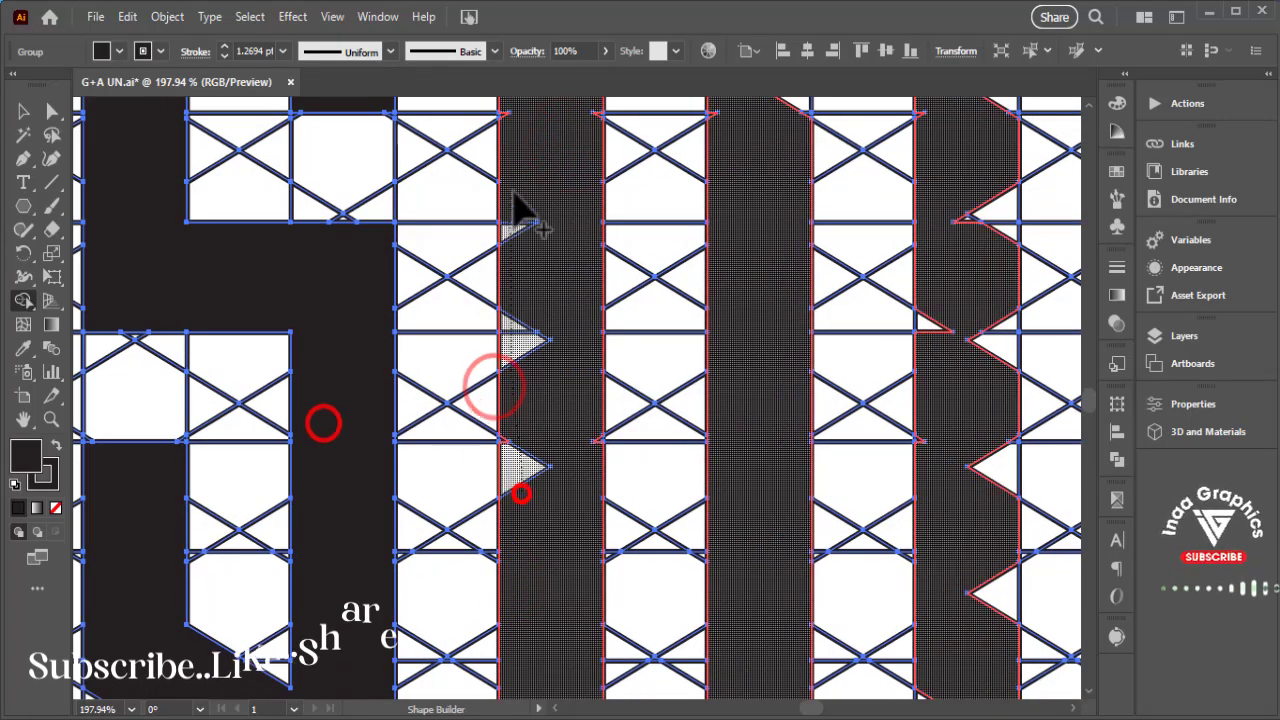
left_click(597, 431)
left_click(506, 431)
left_click(540, 238)
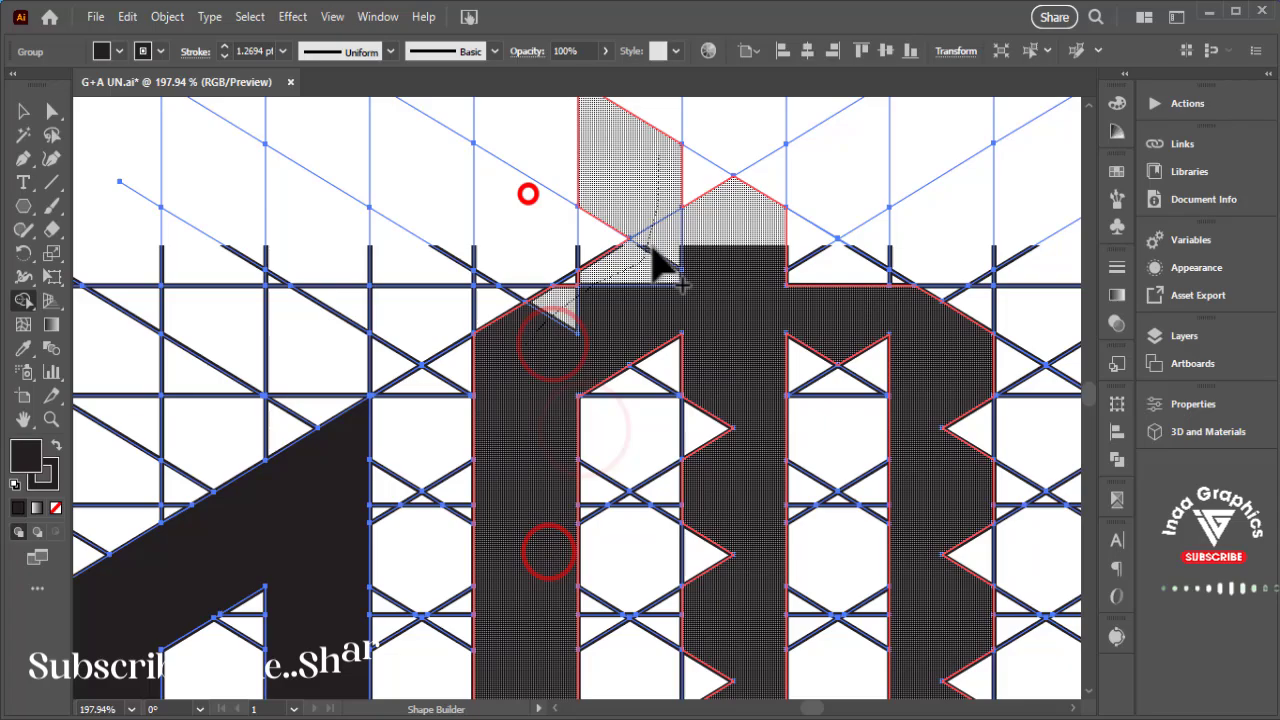
Merge the outer cells above the M's columns to form a straight-edged peaked top.
mouse_move(545, 337)
left_mouse_down()
mouse_move(697, 268)
mouse_move(700, 284)
left_mouse_up()
left_click(571, 294)
left_click(886, 277)
Merge the remaining triangular notches and slivers along the M's centre and last columns.
left_click_drag(846, 338, 700, 440)
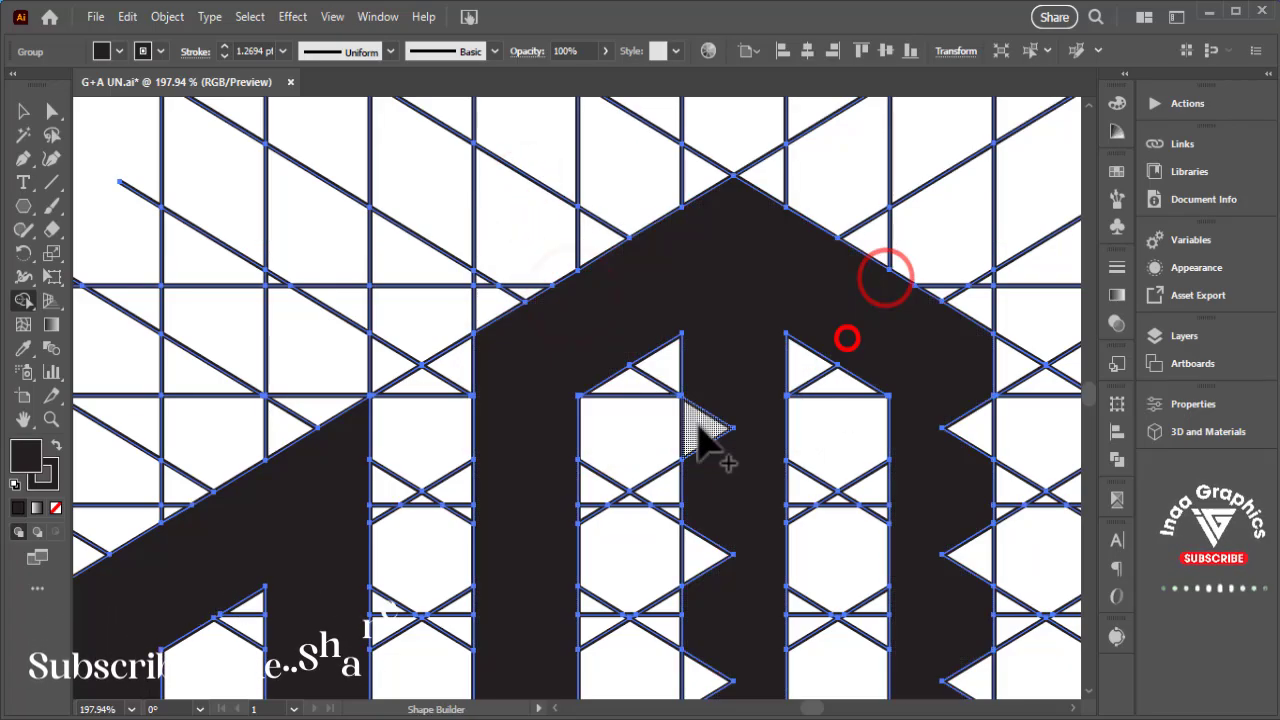
mouse_move(517, 266)
left_mouse_down()
mouse_move(549, 491)
mouse_move(566, 520)
left_mouse_up()
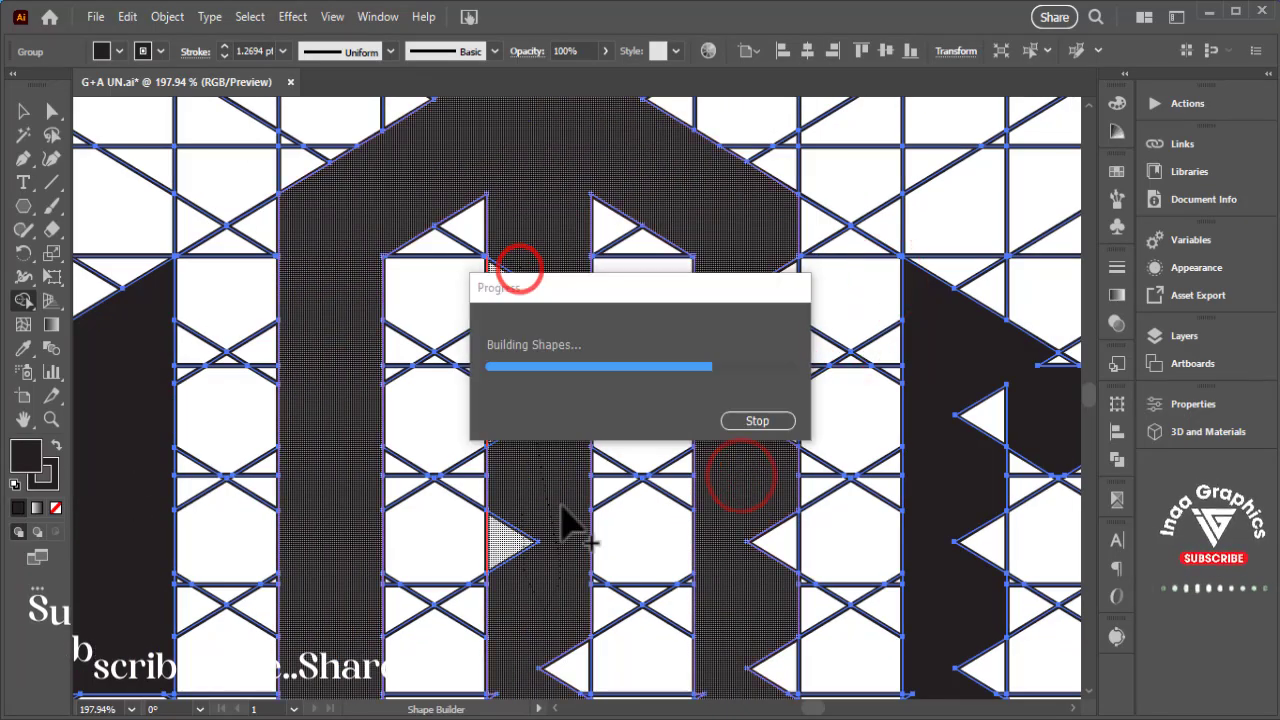
left_click_drag(780, 249, 765, 660)
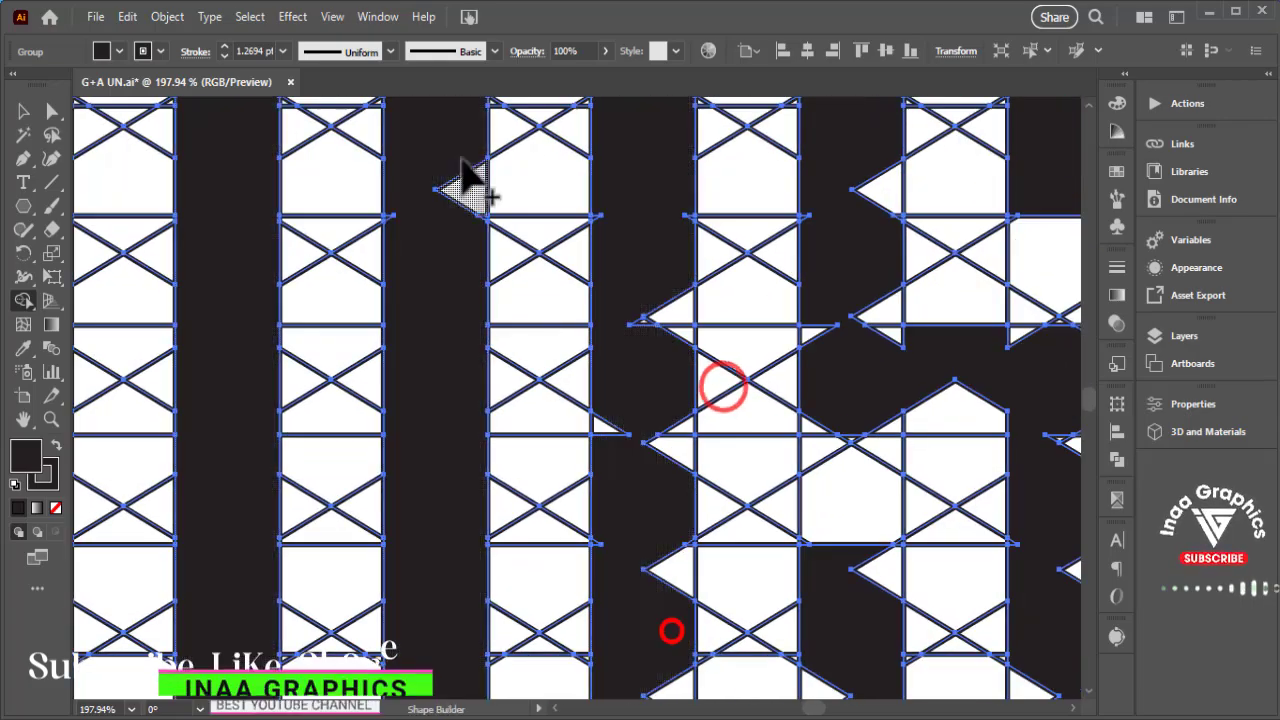
left_click_drag(391, 206, 395, 300)
left_click_drag(600, 207, 490, 240)
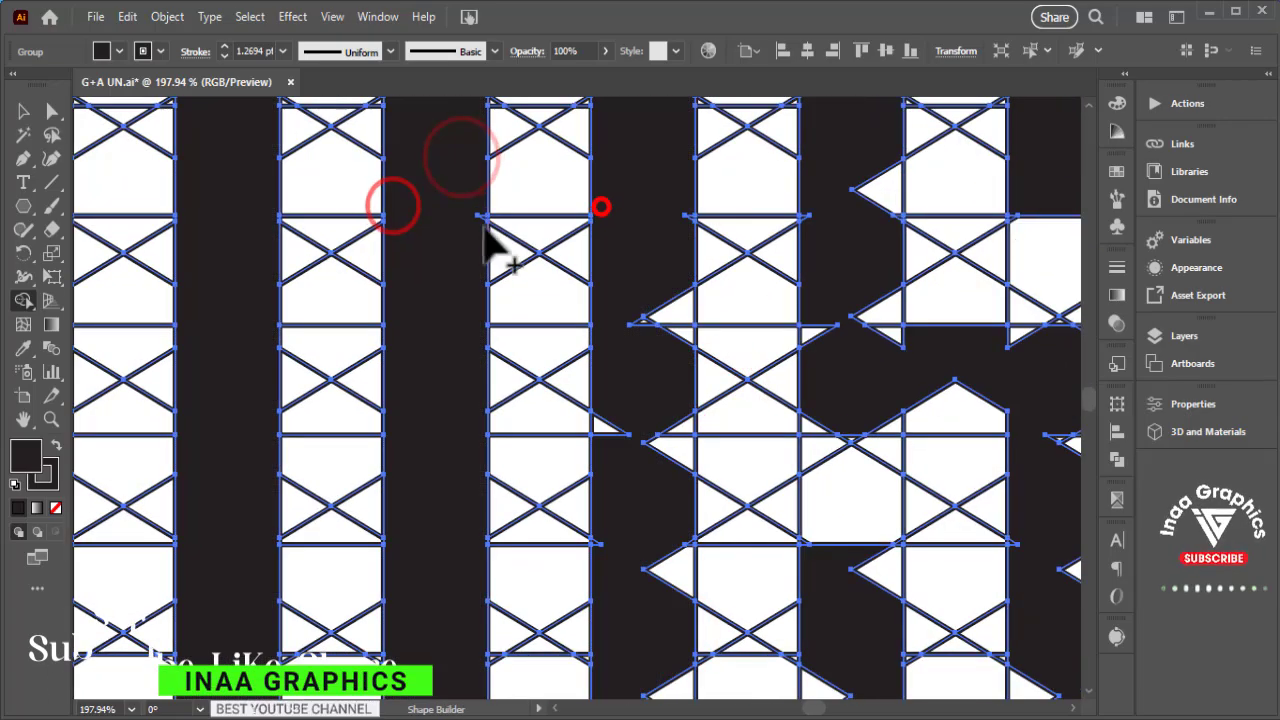
left_click_drag(673, 267, 632, 398)
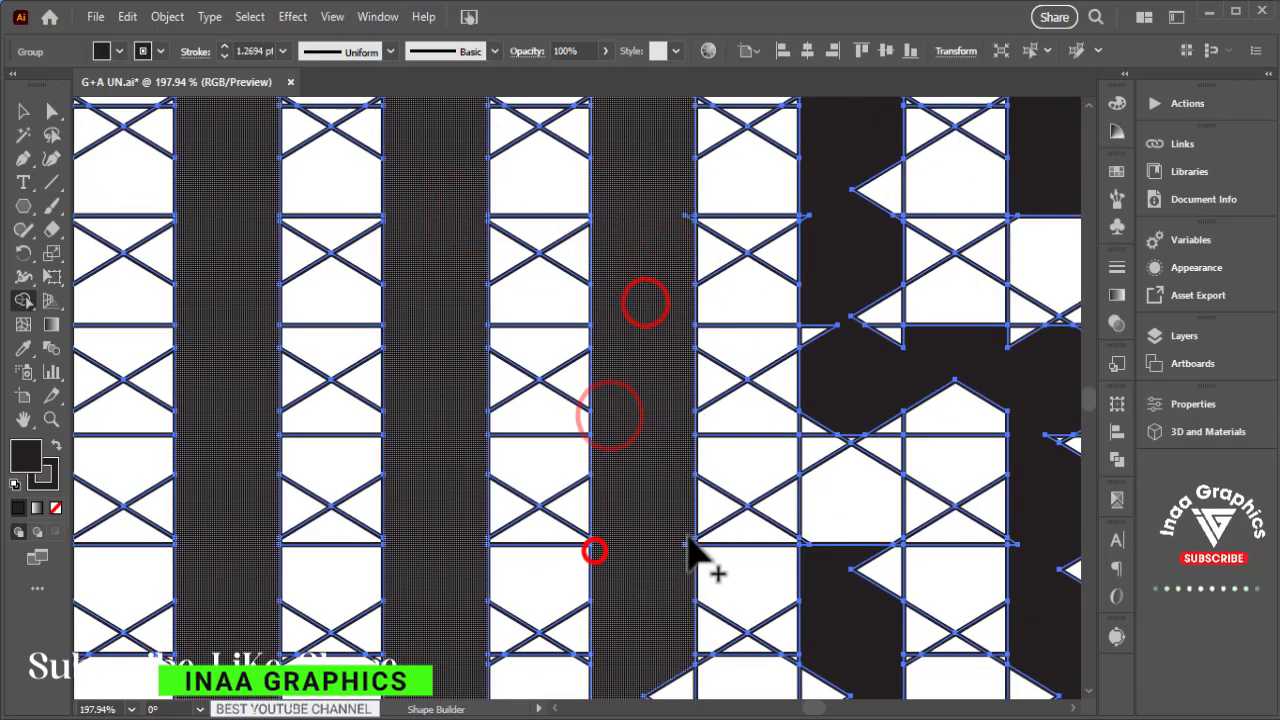
left_click_drag(697, 560, 671, 486)
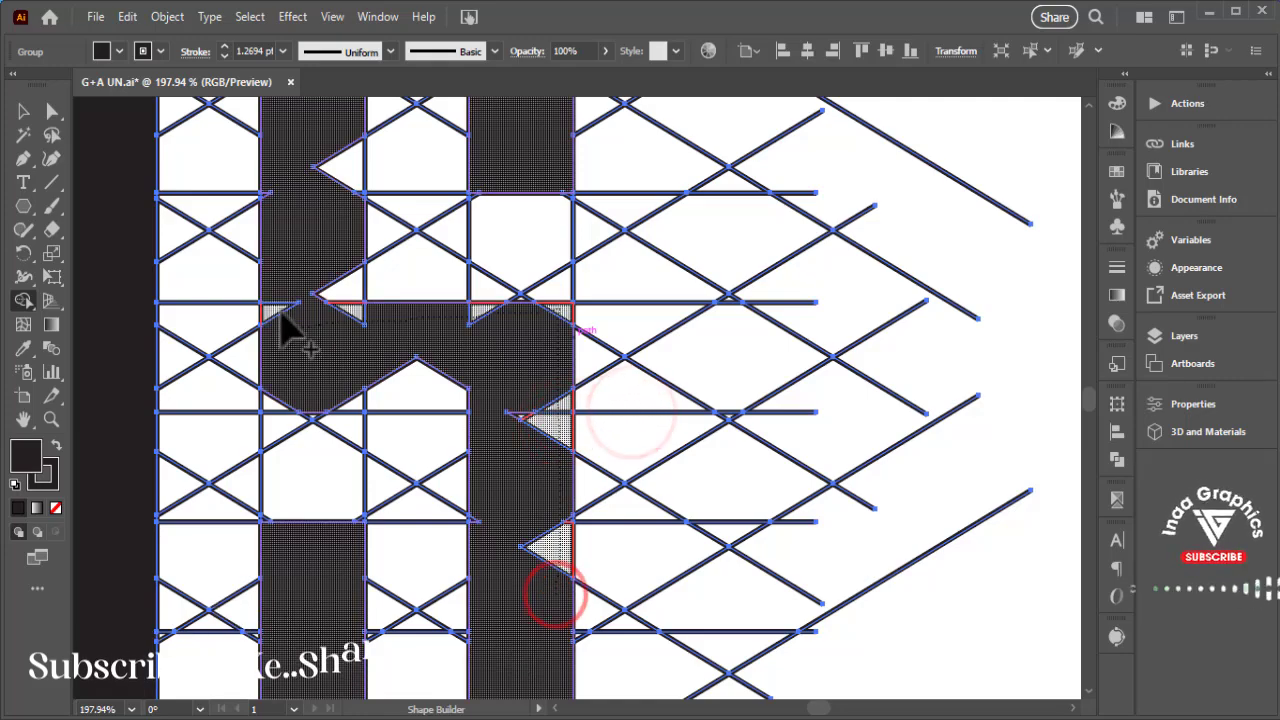
Merge the triangular notches around the middle crossbar of the hexagonal logo's last S into the letter.
left_click_drag(281, 313, 273, 320)
left_click_drag(271, 403, 450, 401)
left_click_drag(527, 405, 507, 469)
left_click_drag(479, 520, 572, 535)
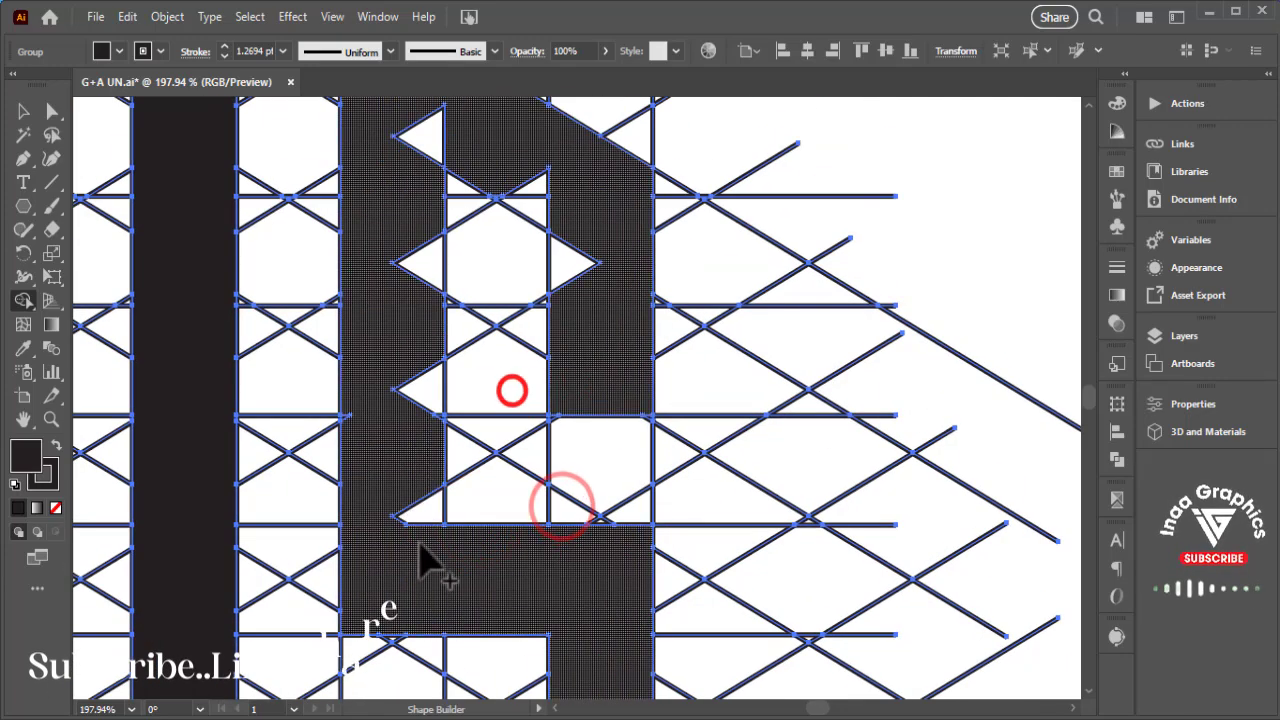
Merge the notches and slivers along the stem and slanted upper arm of the last S.
left_click_drag(429, 560, 408, 443)
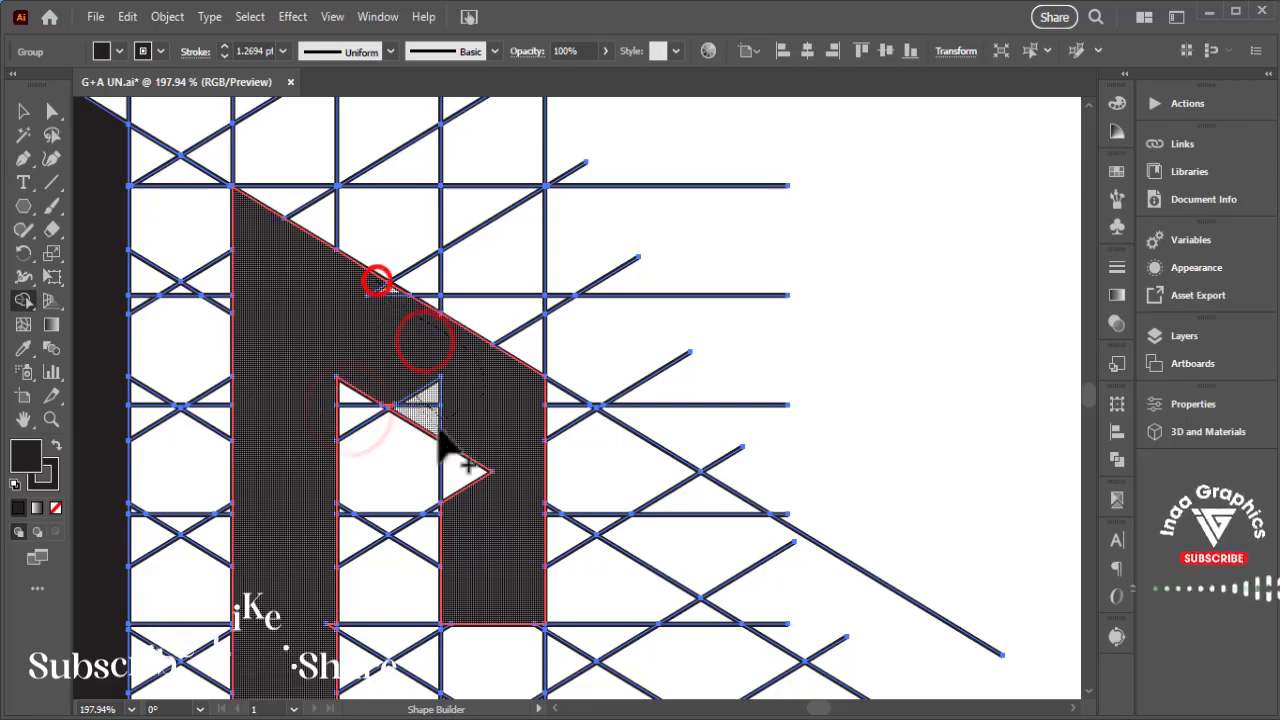
left_click_drag(447, 450, 500, 543)
left_click(329, 614)
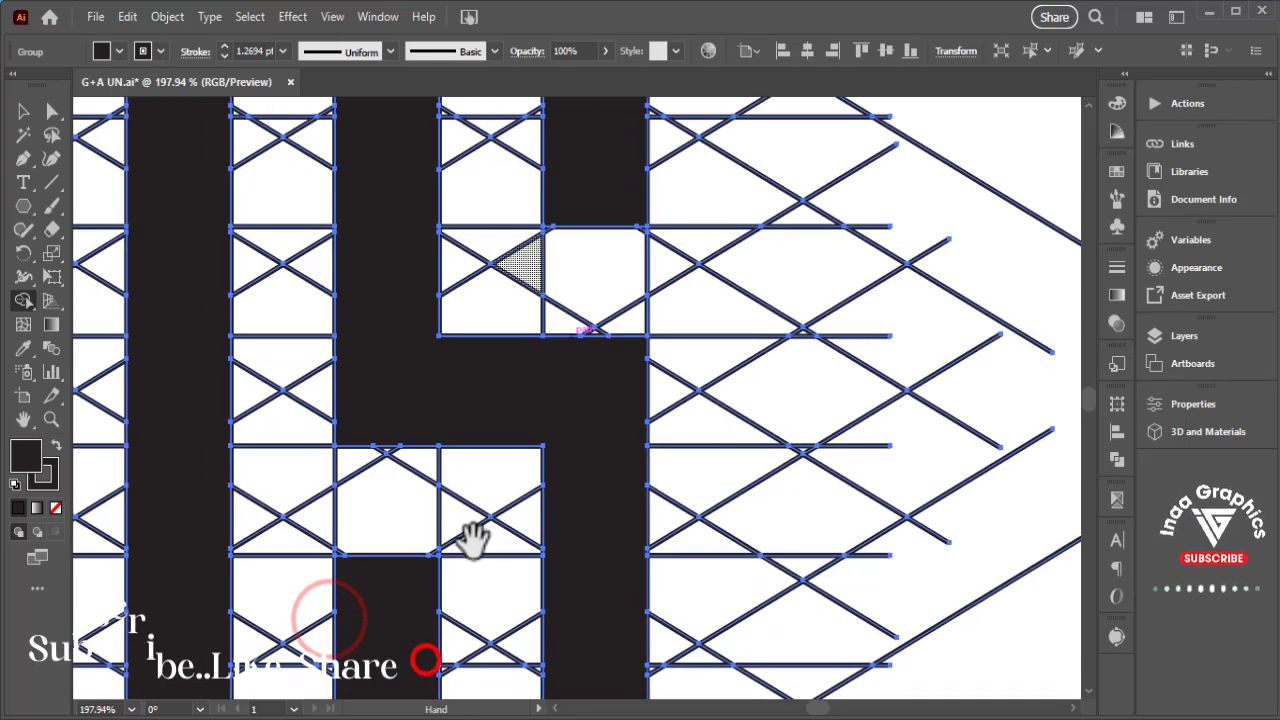
Inspect the hexagonal monogram's letters from crossbars to lower ends for leftover notches, then view the whole logo.
left_click_drag(463, 543, 422, 271)
left_click_drag(337, 534, 743, 217)
left_click_drag(486, 354, 526, 565)
left_click_drag(494, 326, 498, 650)
left_click_drag(503, 333, 509, 650)
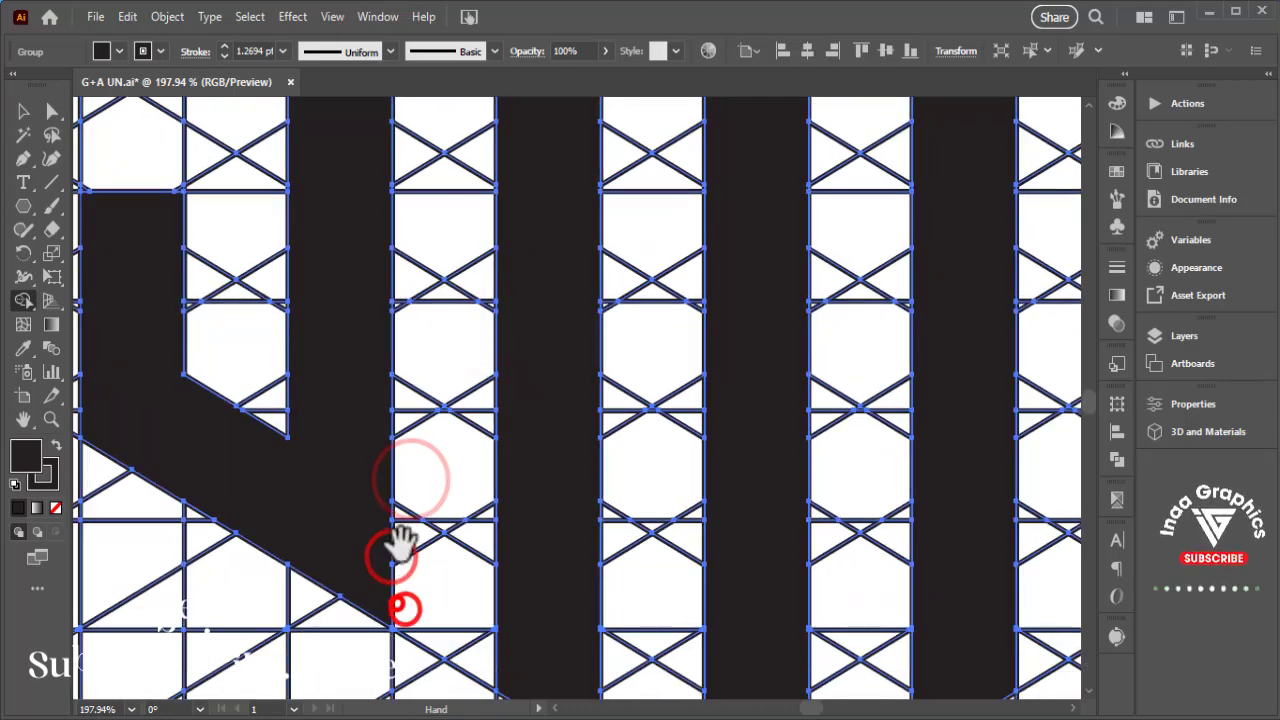
scroll(394, 540, "down", 1)
key("ctrl+minus")
key("ctrl+minus")
key("ctrl+minus")
key("ctrl+minus")
key("ctrl+minus")
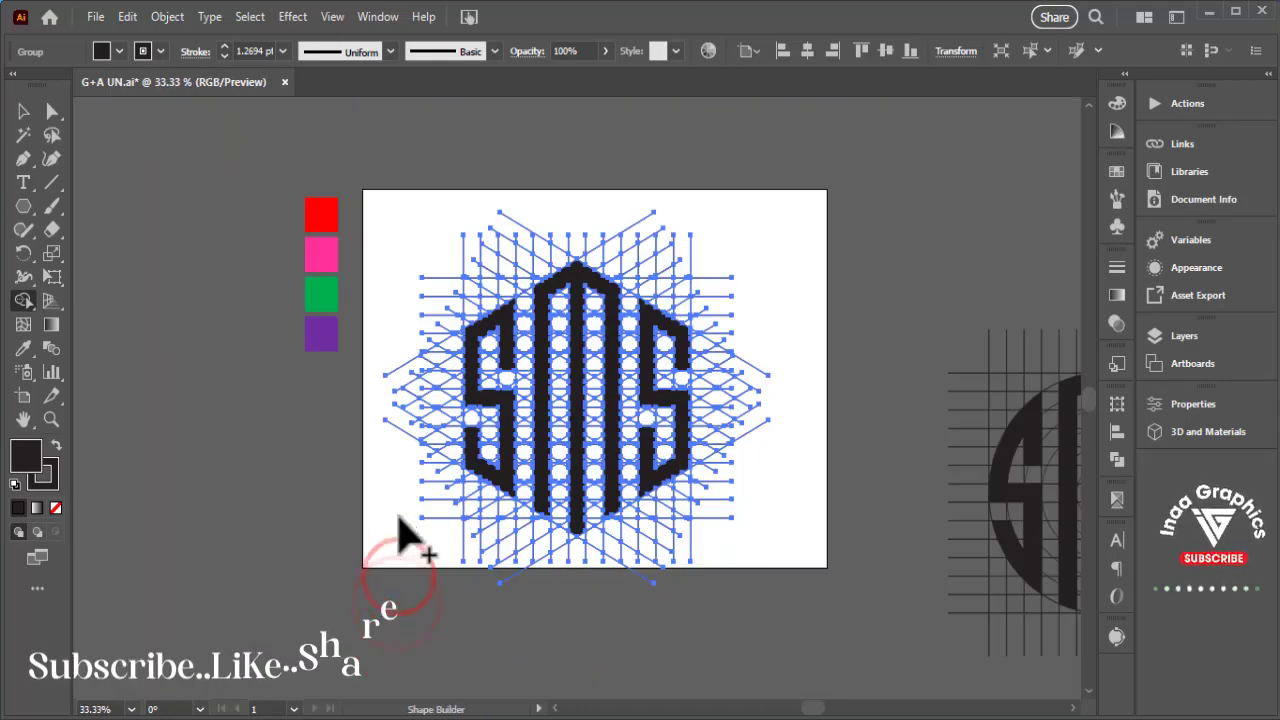
Move the circular logo with its grid beside the hexagonal logo.
left_click(23, 111)
left_click(177, 386)
left_click_drag(700, 549, 533, 576)
left_click_drag(851, 574, 705, 483)
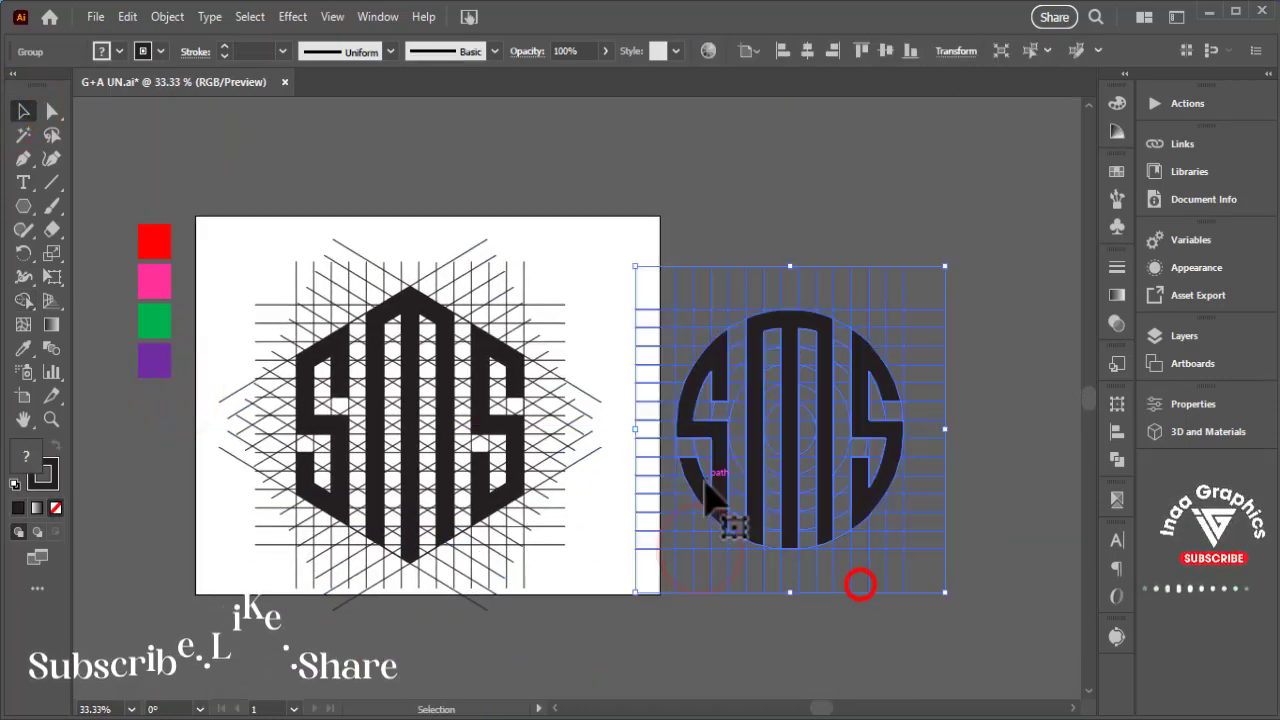
Scale both logos down together and position them side by side on the artboard.
left_click(400, 211)
left_click_drag(280, 237, 914, 420)
left_click_drag(944, 238, 792, 277)
left_click_drag(729, 422, 563, 408)
left_click_drag(456, 440, 249, 434)
left_click(700, 551)
Ungroup the hexagonal logo and its grid.
key("z")
left_click_drag(674, 421, 850, 420)
left_click_drag(869, 569, 646, 589)
left_click(21, 111)
left_click(533, 164)
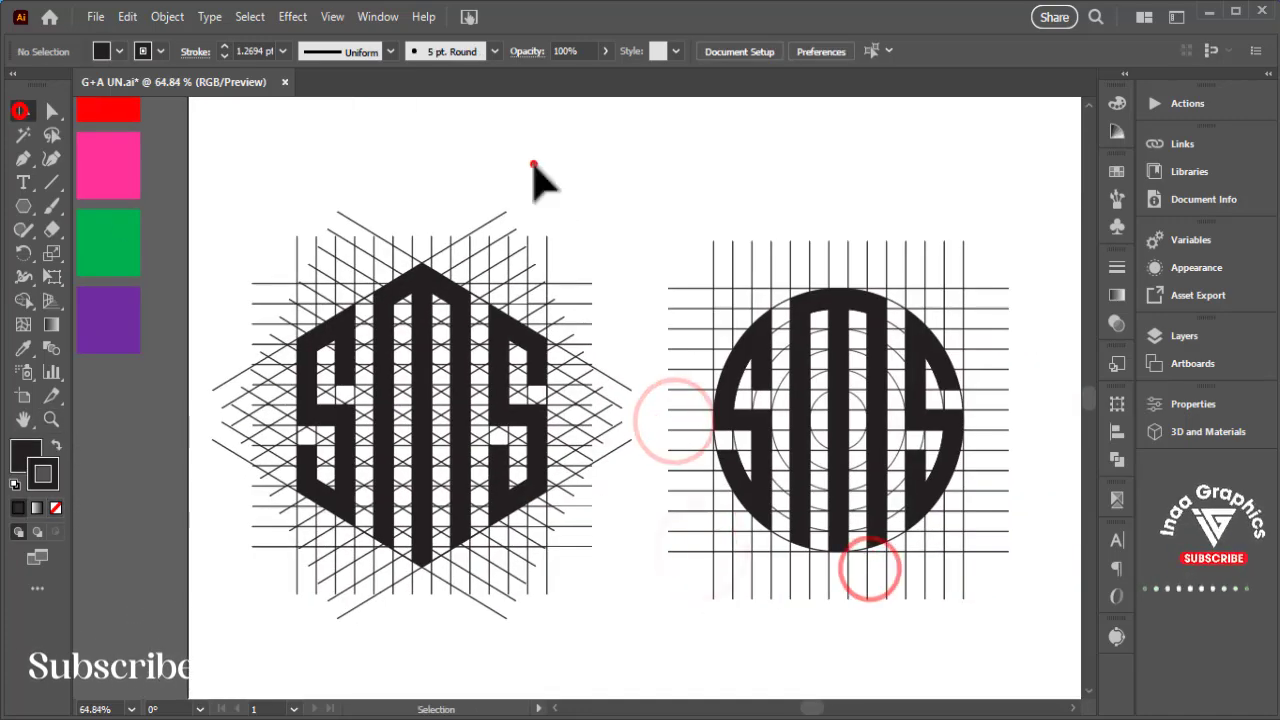
left_click(468, 296)
right_click(468, 288)
left_click(520, 540)
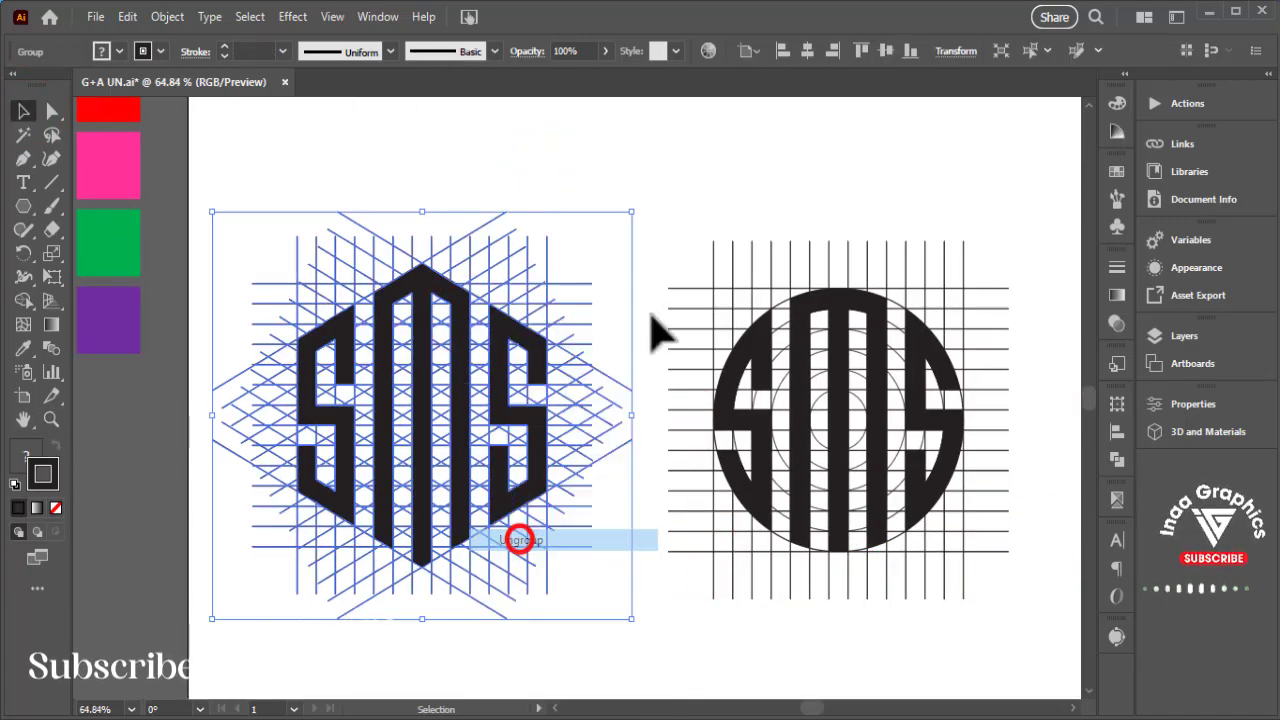
Ungroup the circular logo and its grid.
left_click(711, 194)
right_click(762, 372)
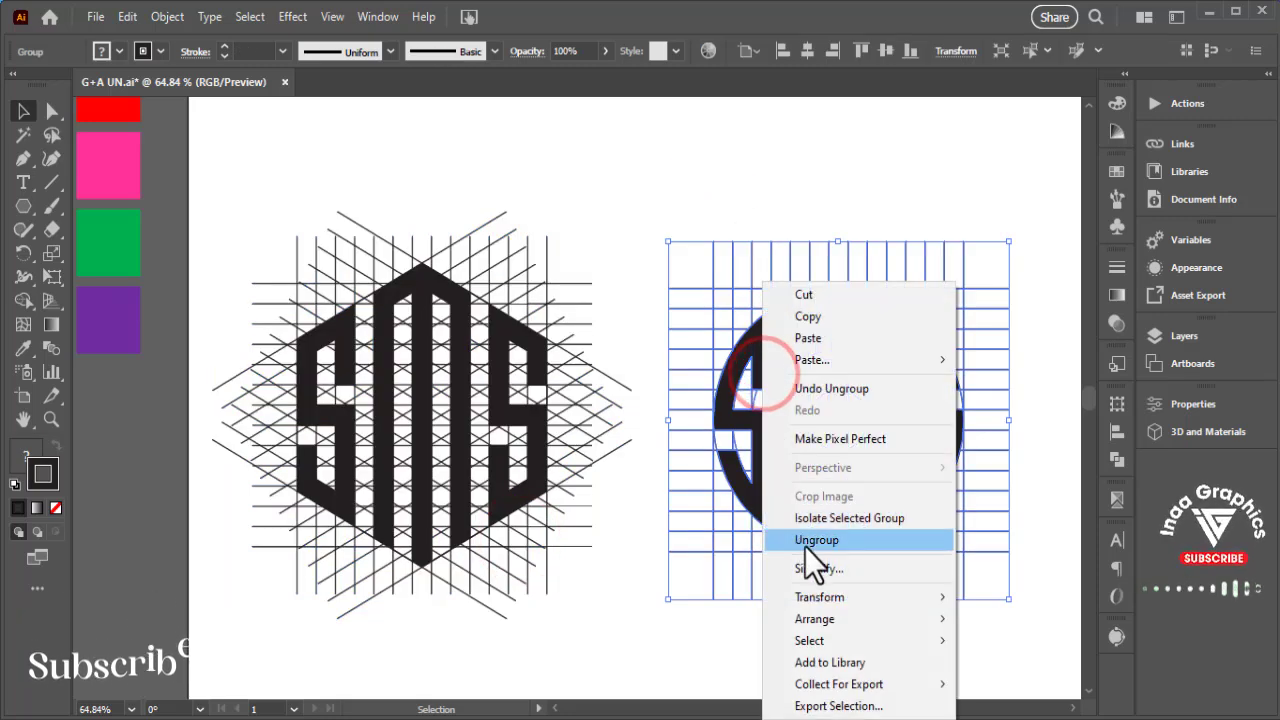
left_click(805, 546)
left_click(700, 180)
Cut the three letter shapes out of the circular logo and delete its remaining grid lines.
left_click(808, 372)
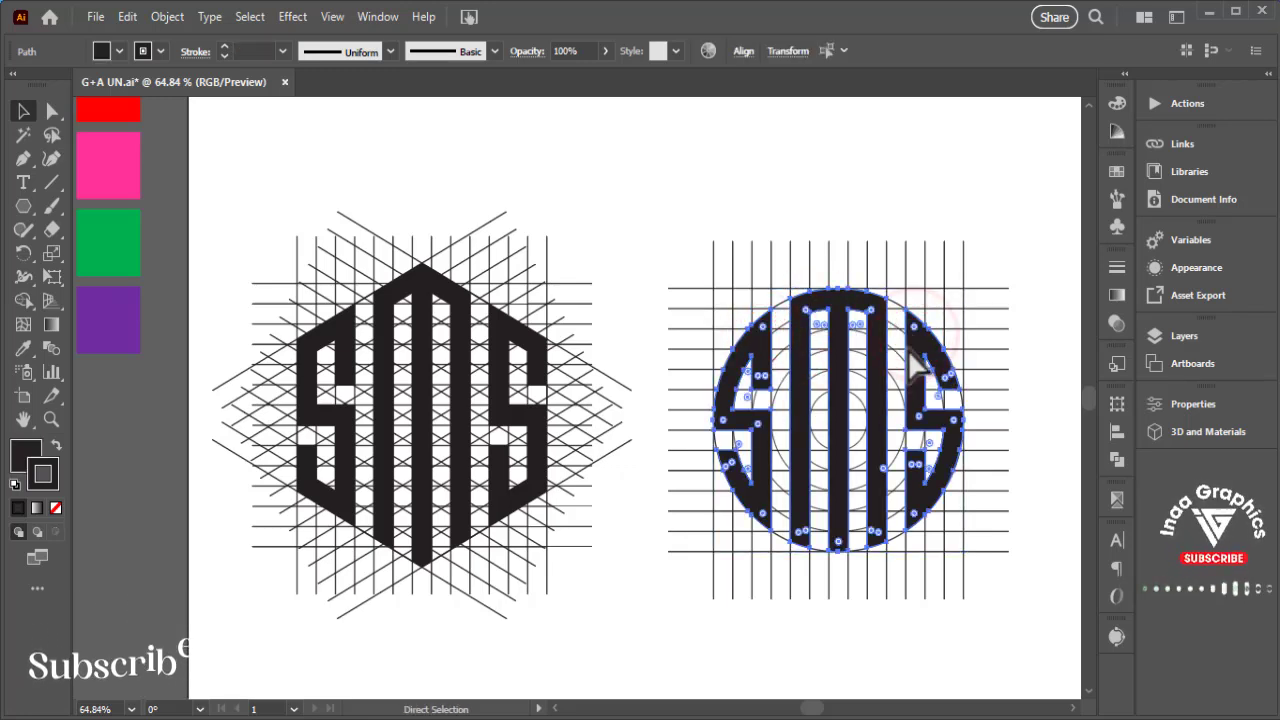
key("Delete")
left_click_drag(1021, 590, 1018, 568)
key("Delete")
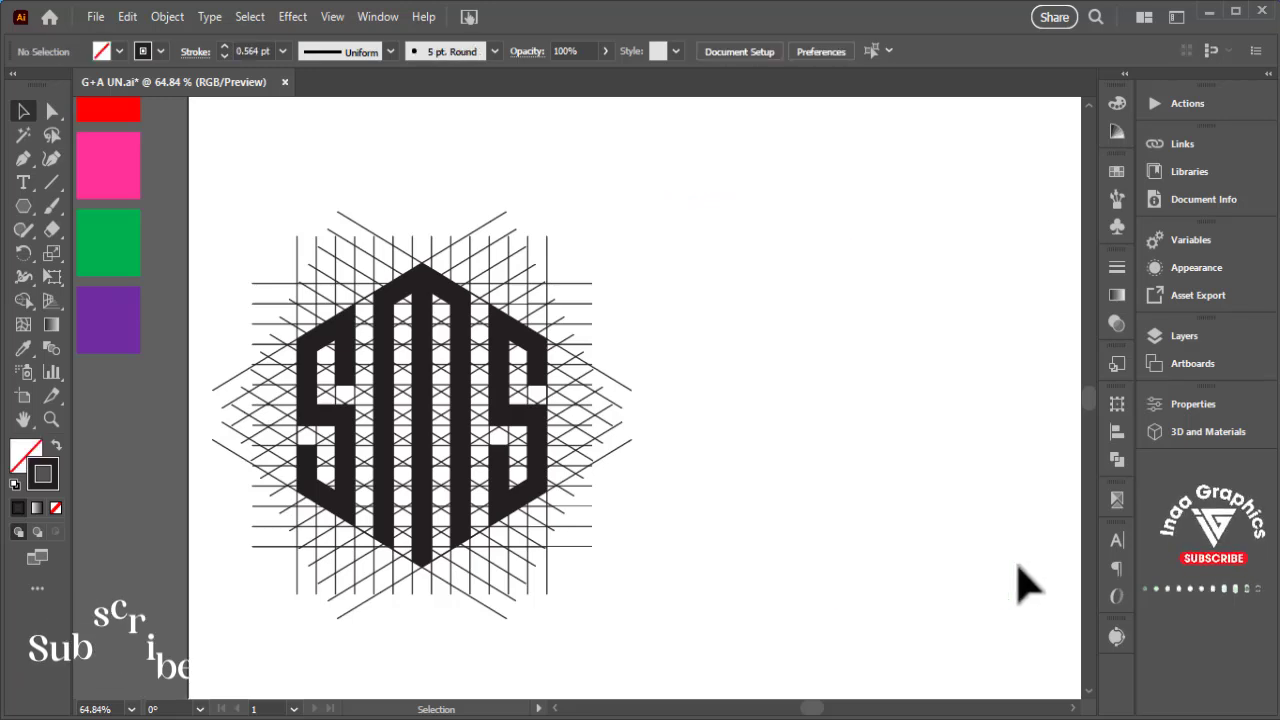
Paste the circular logo's letters back in place and group them.
key("ctrl+f")
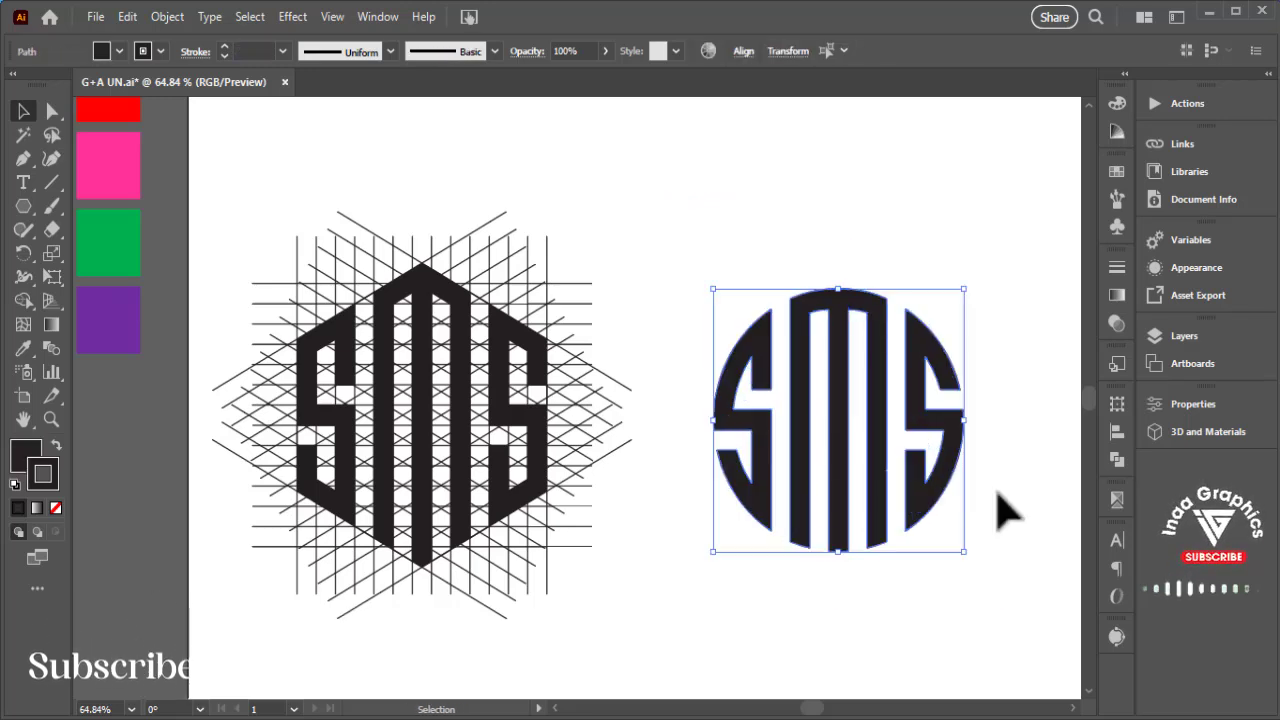
left_click(865, 230)
left_click_drag(714, 266, 920, 583)
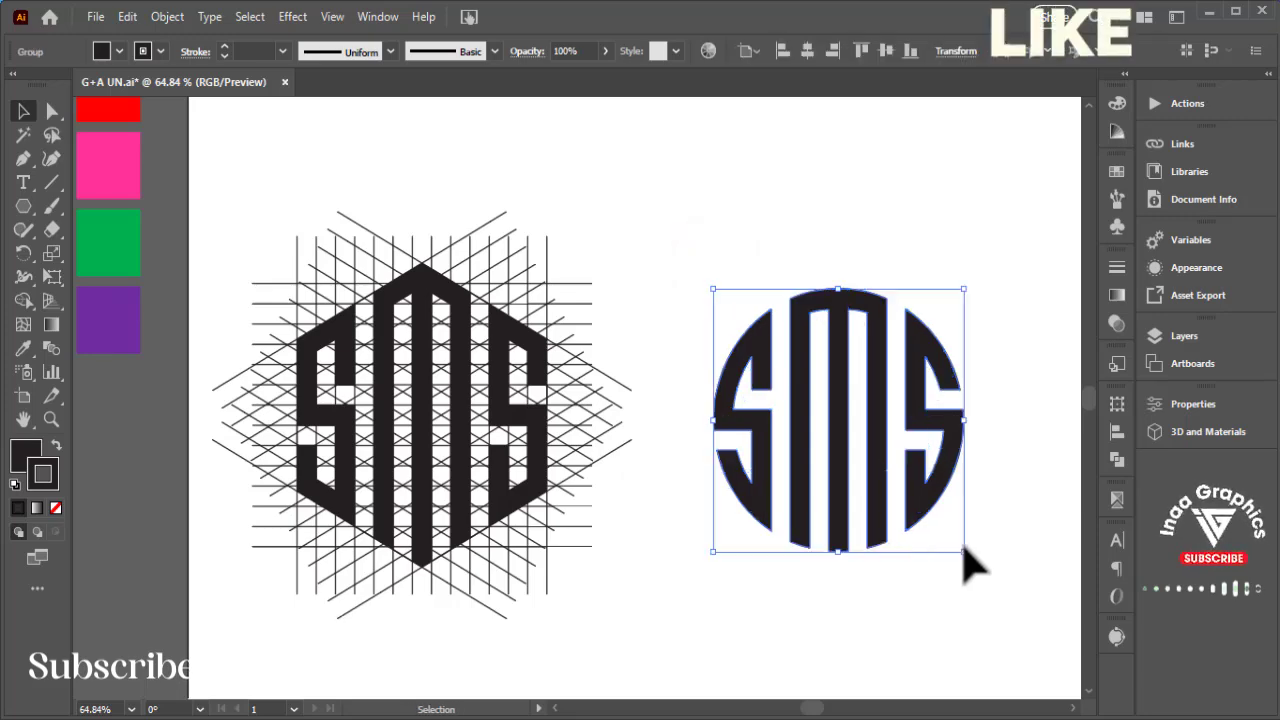
left_click(496, 345)
right_click(496, 346)
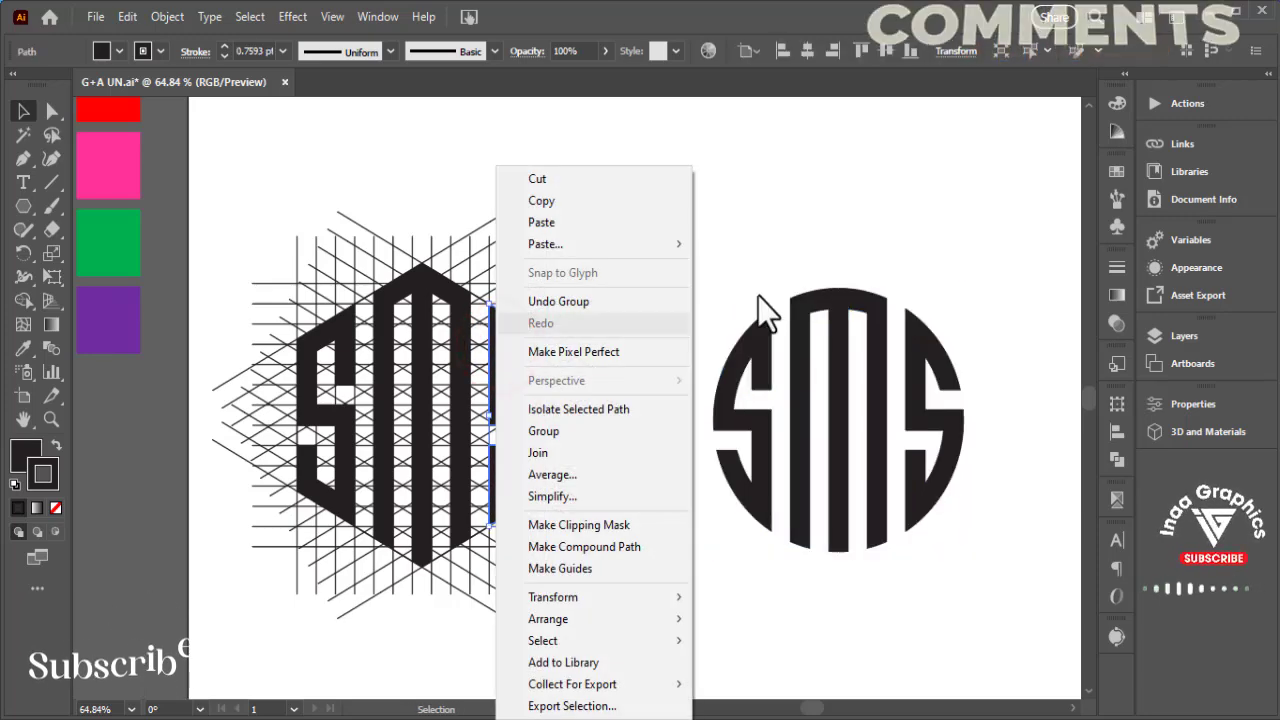
left_click(770, 284)
Cut the three letter shapes out of the hexagonal logo and delete its remaining grid lines.
left_click(508, 330)
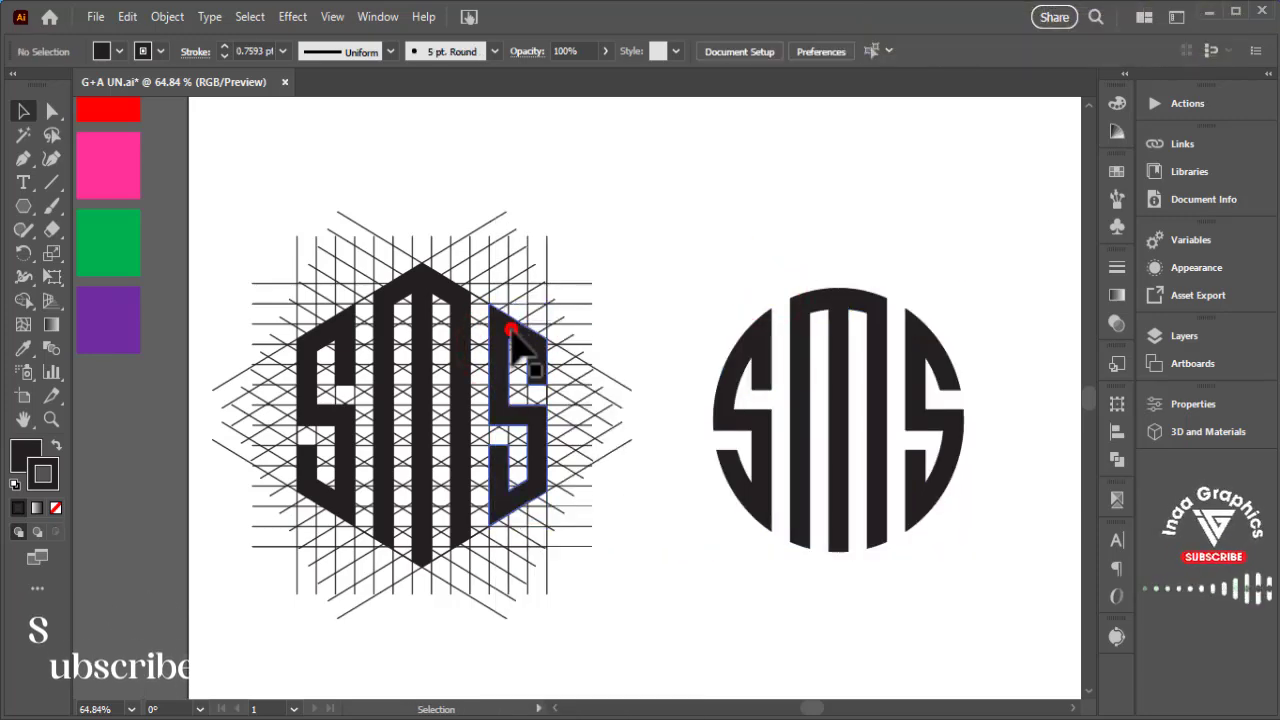
left_click(423, 280, "shift")
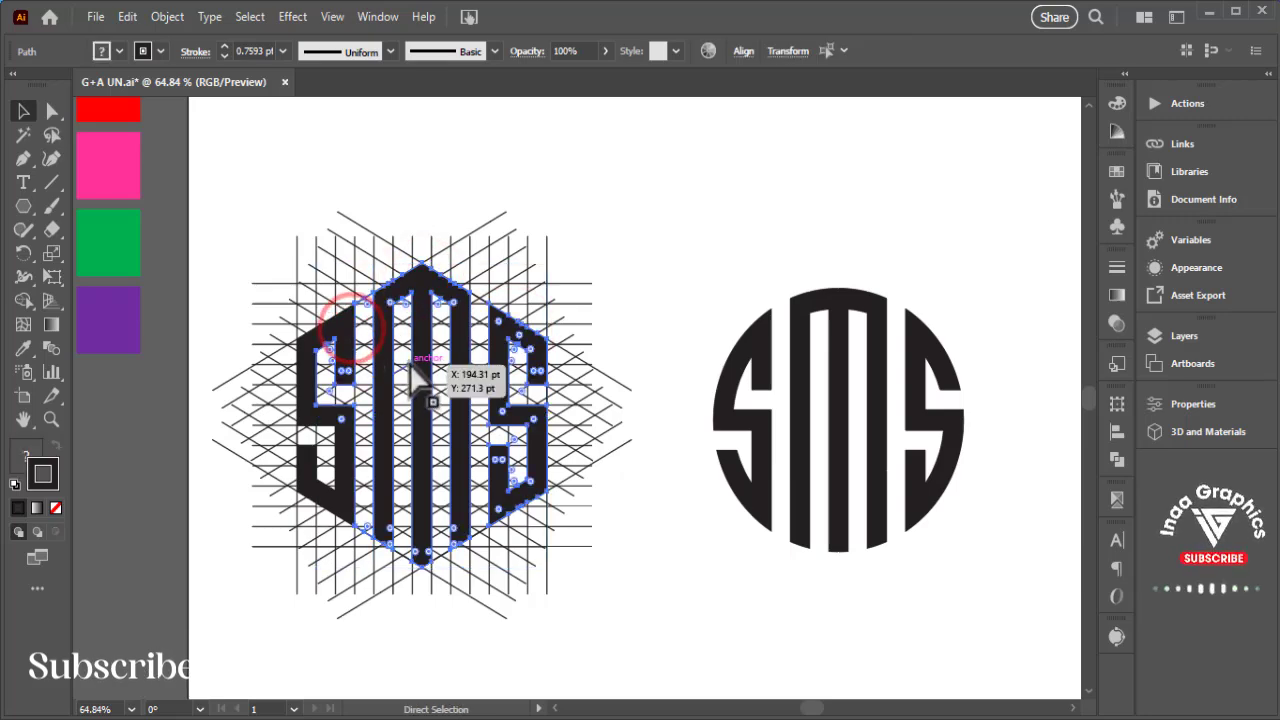
key("Delete")
key("ctrl+z")
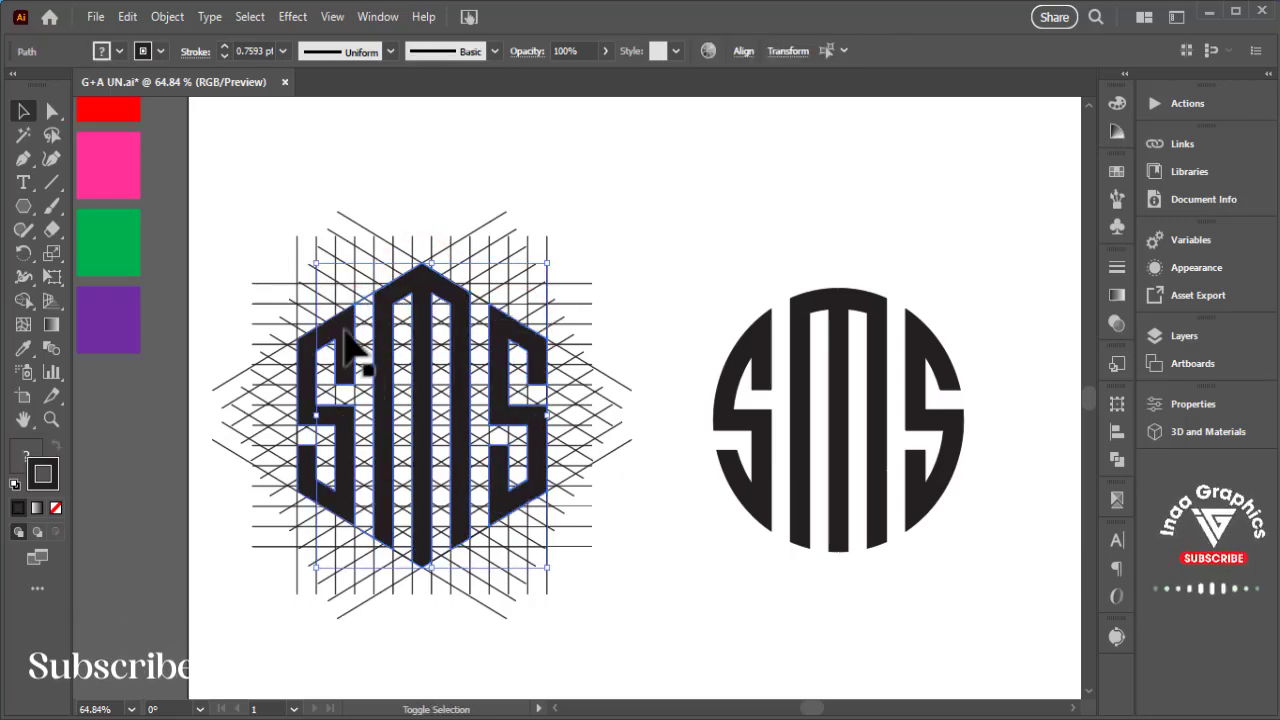
key("a")
key("Delete")
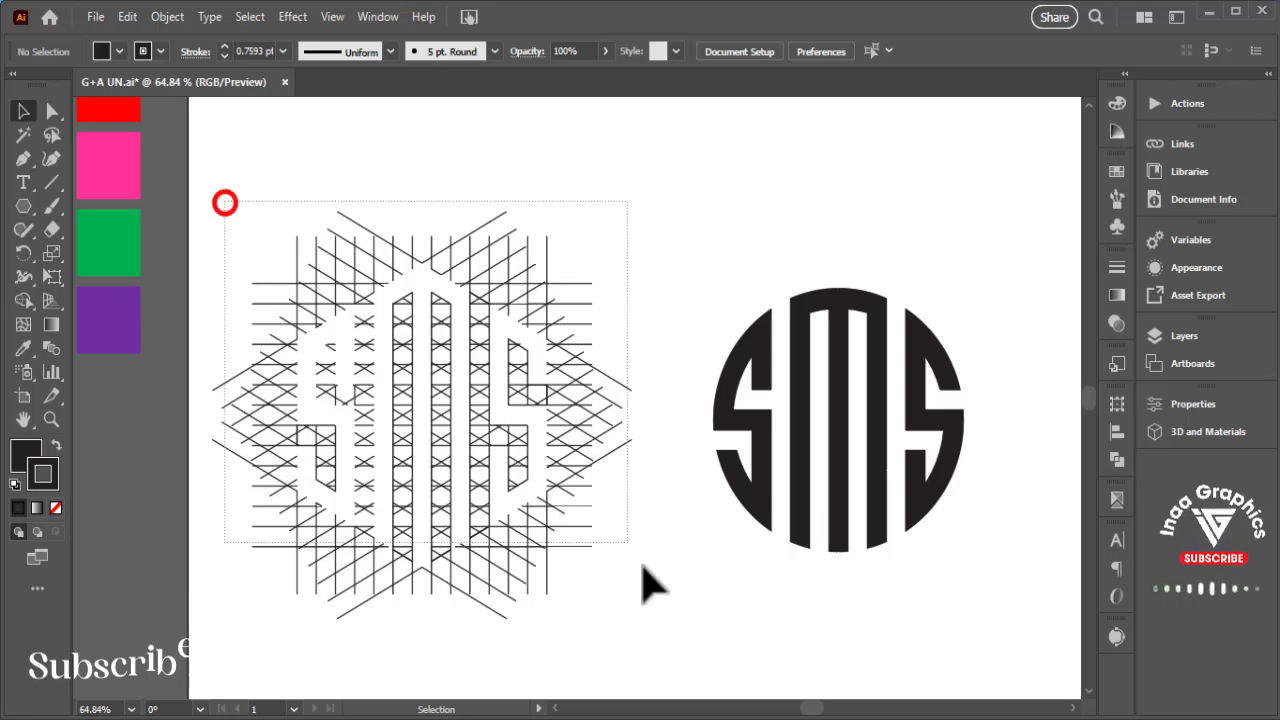
left_click_drag(643, 567, 636, 588)
key("Delete")
Paste the hexagonal logo's letters and place them beside the circular logo, leaving a gap between the two.
key("ctrl+v")
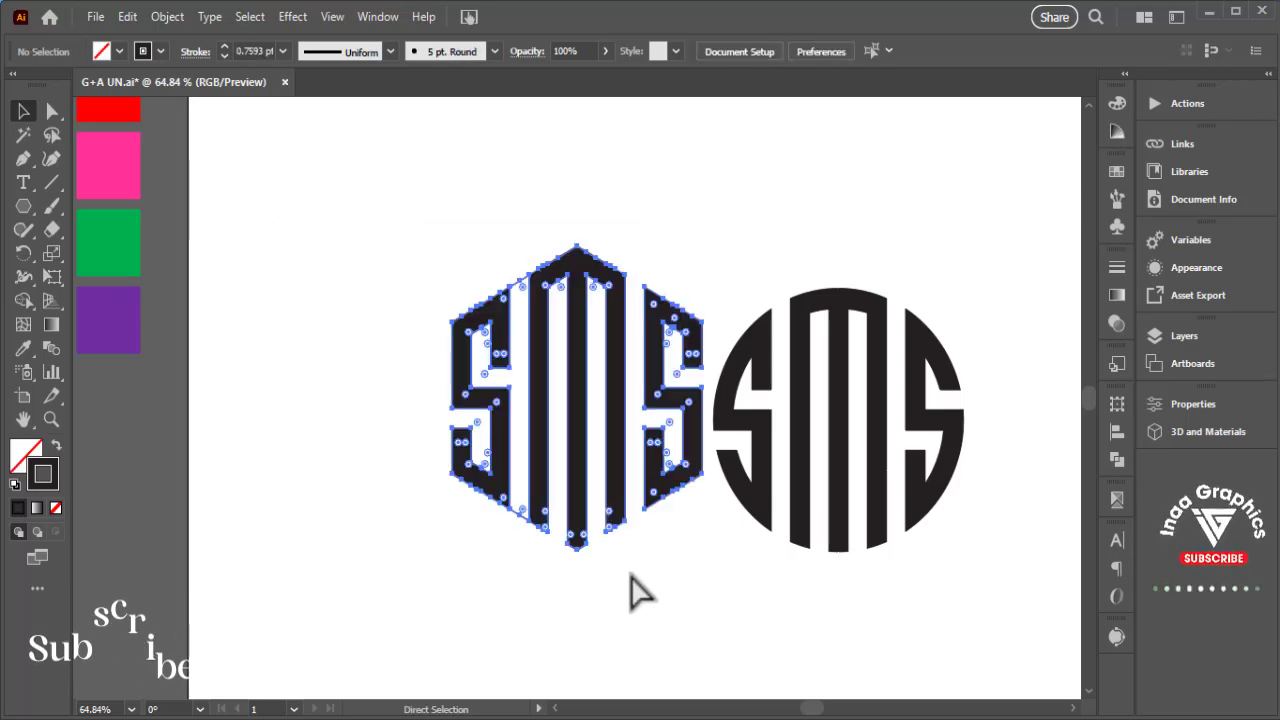
left_click_drag(668, 528, 581, 551)
key("ctrl+minus")
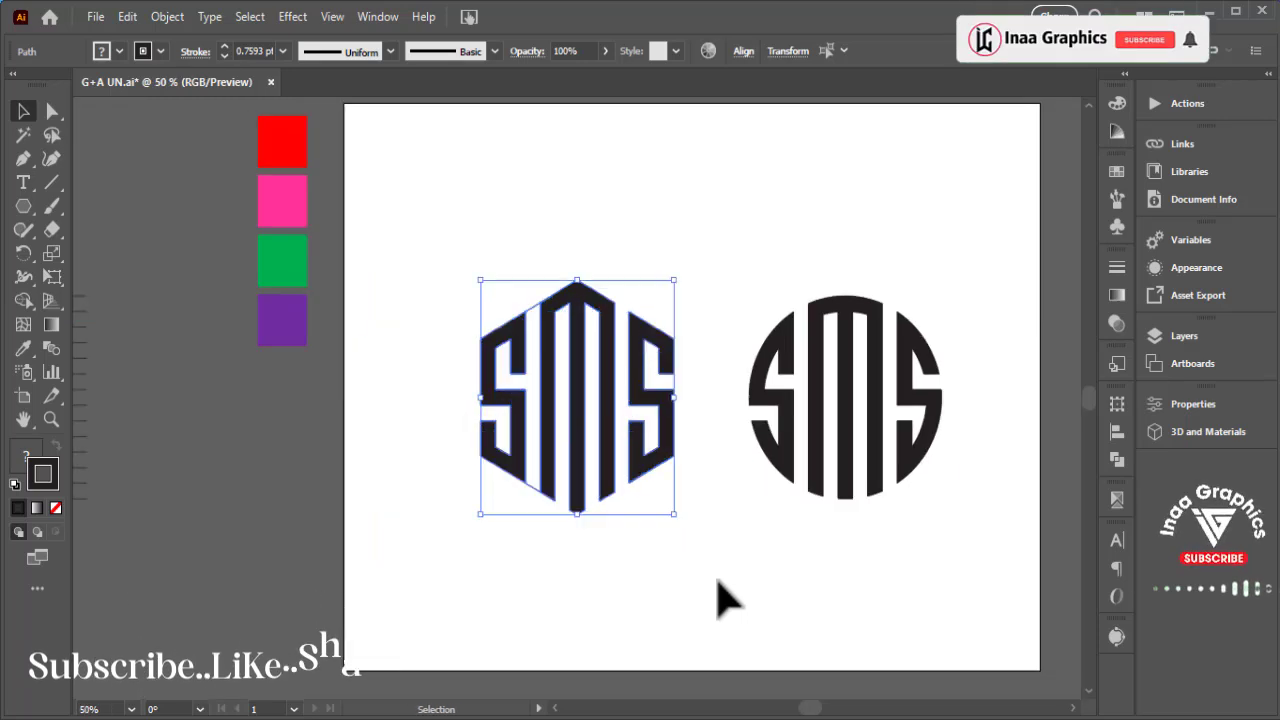
mouse_move(787, 614)
left_mouse_down()
mouse_move(615, 668)
mouse_move(743, 646)
mouse_move(768, 628)
left_mouse_up()
left_click(745, 650)
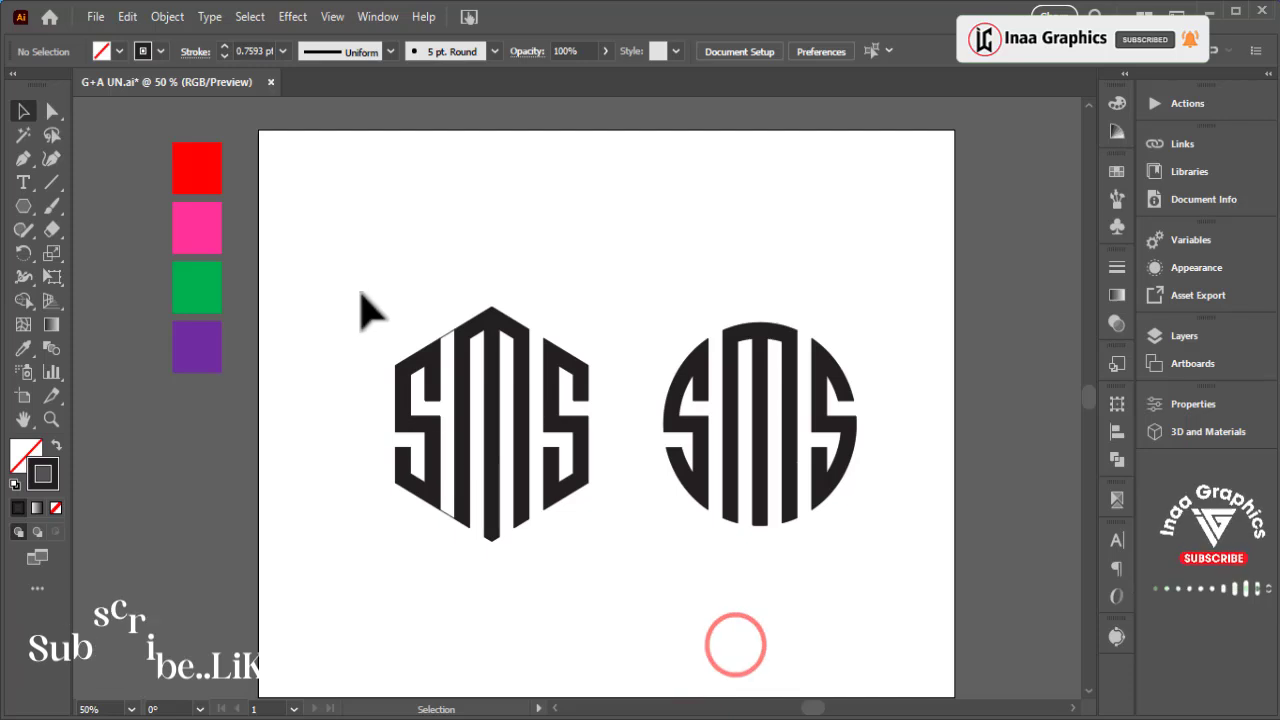
Move the hexagonal logo closer to the circular one, and enlarge both logos together to fill the artboard's width.
left_click_drag(339, 290, 597, 507)
left_click(426, 223)
left_click_drag(400, 277, 829, 520)
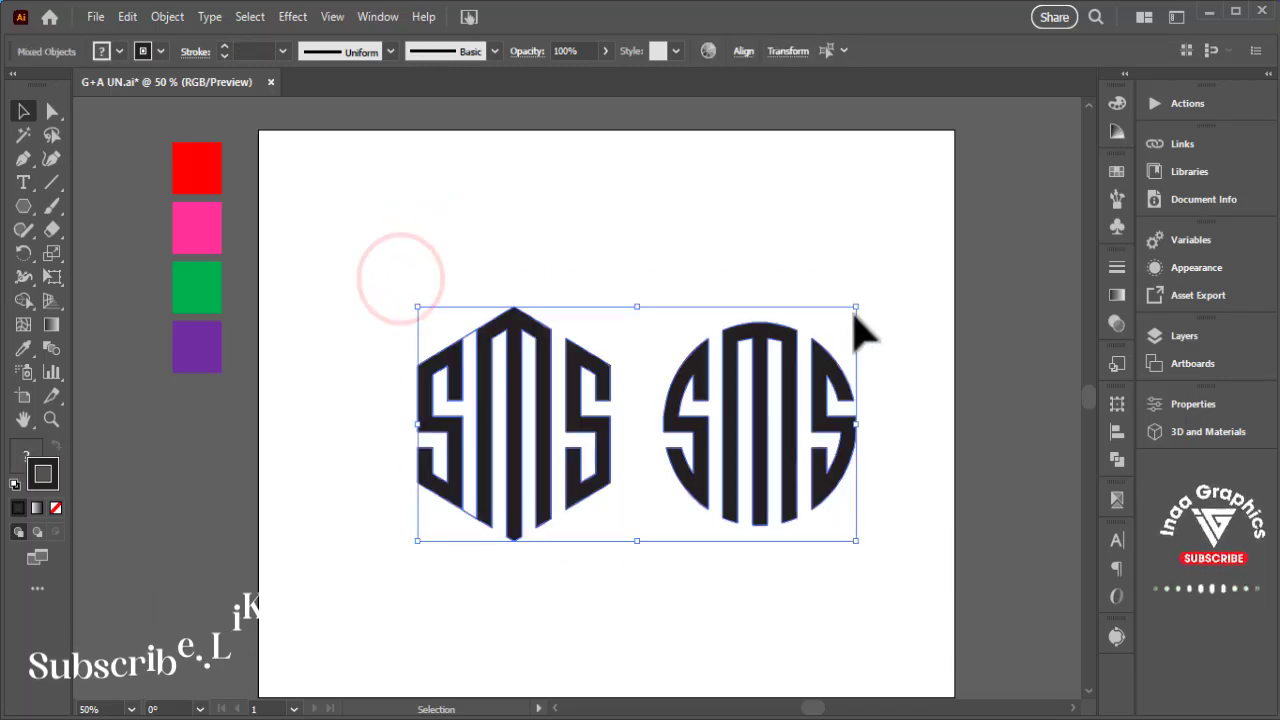
left_click_drag(856, 311, 920, 323)
left_click_drag(897, 400, 866, 368)
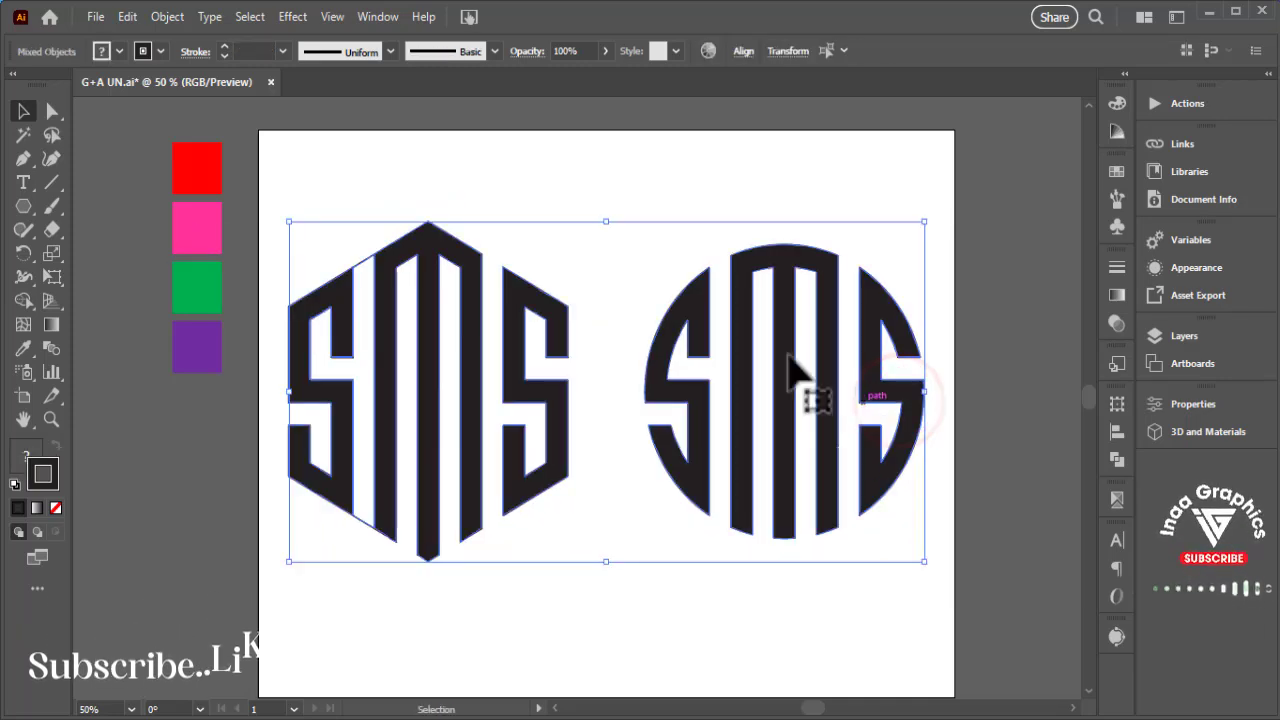
Remove the stray lines between the hexagonal logo's first S and its M using Shape Builder.
left_click_drag(352, 268, 365, 268)
right_click(365, 268)
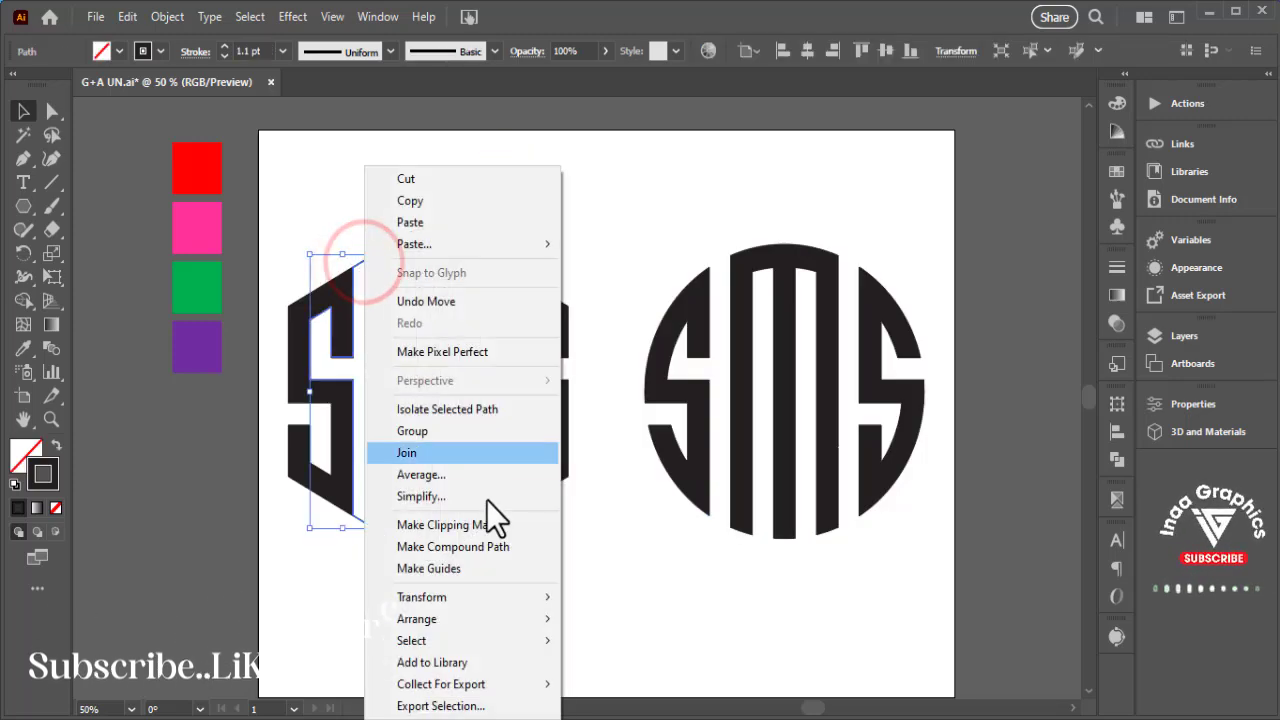
left_click(604, 141)
left_click_drag(286, 223, 531, 434)
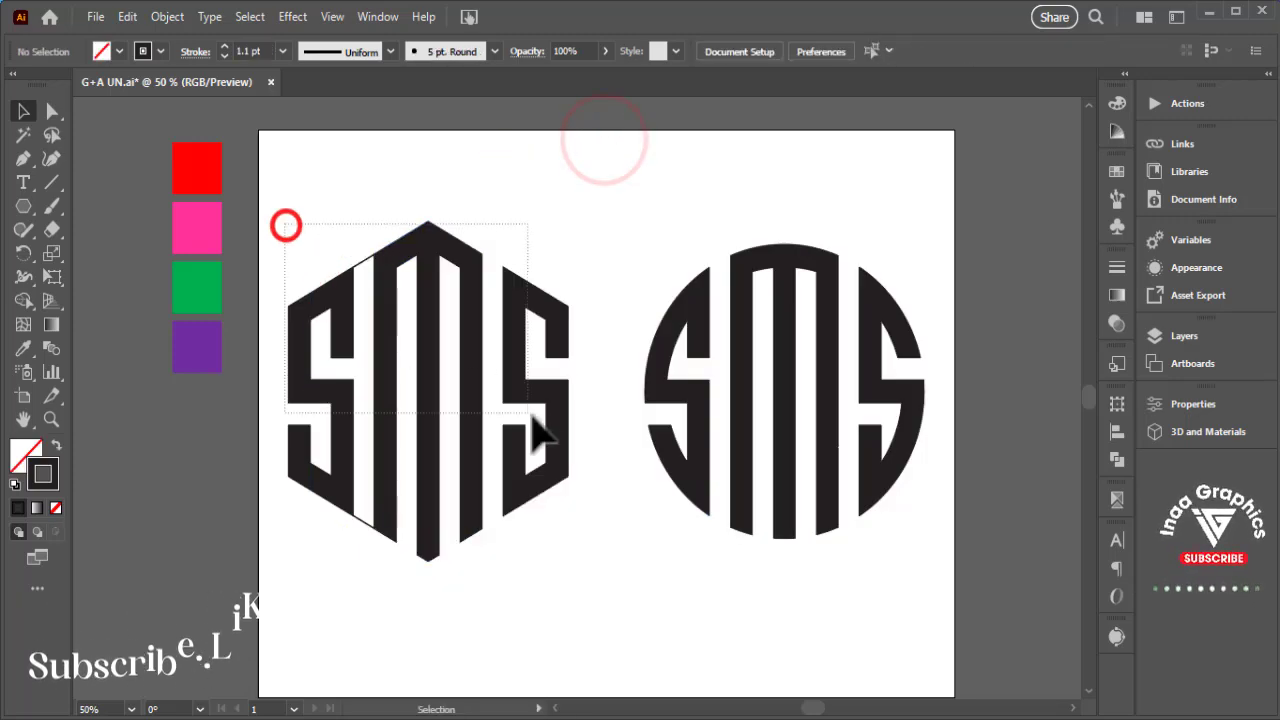
left_click(25, 300)
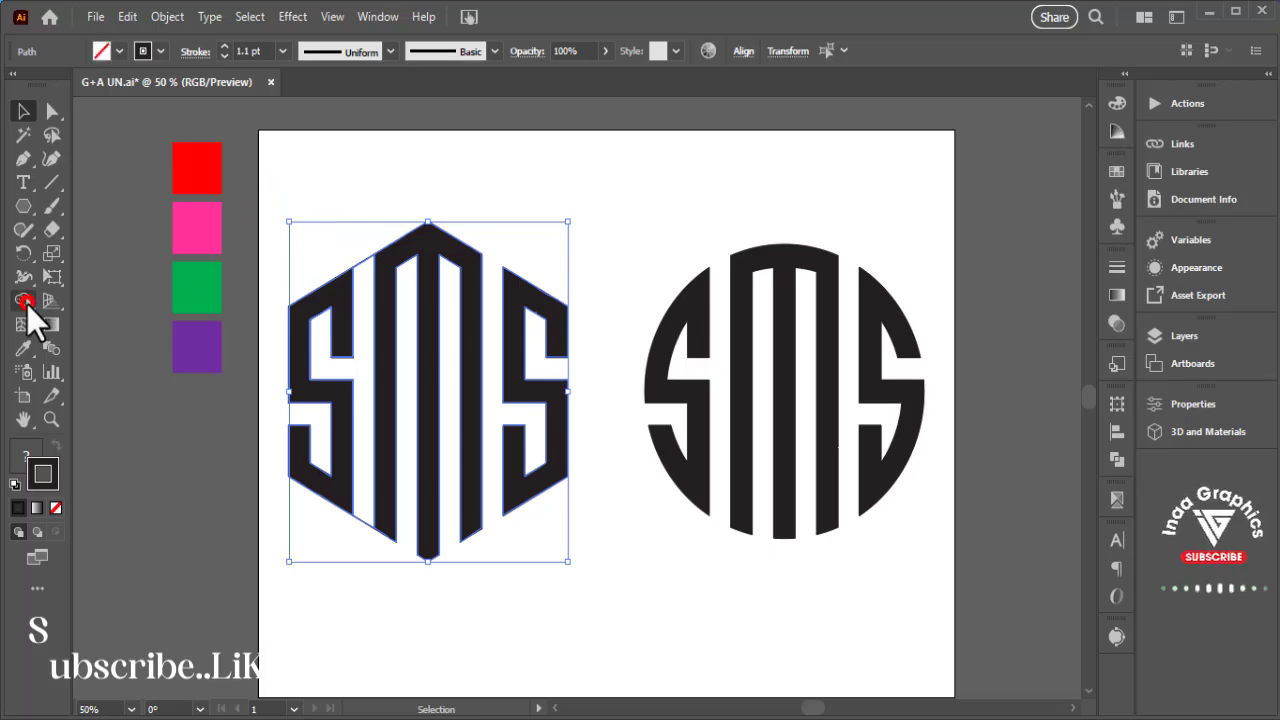
left_click(354, 246)
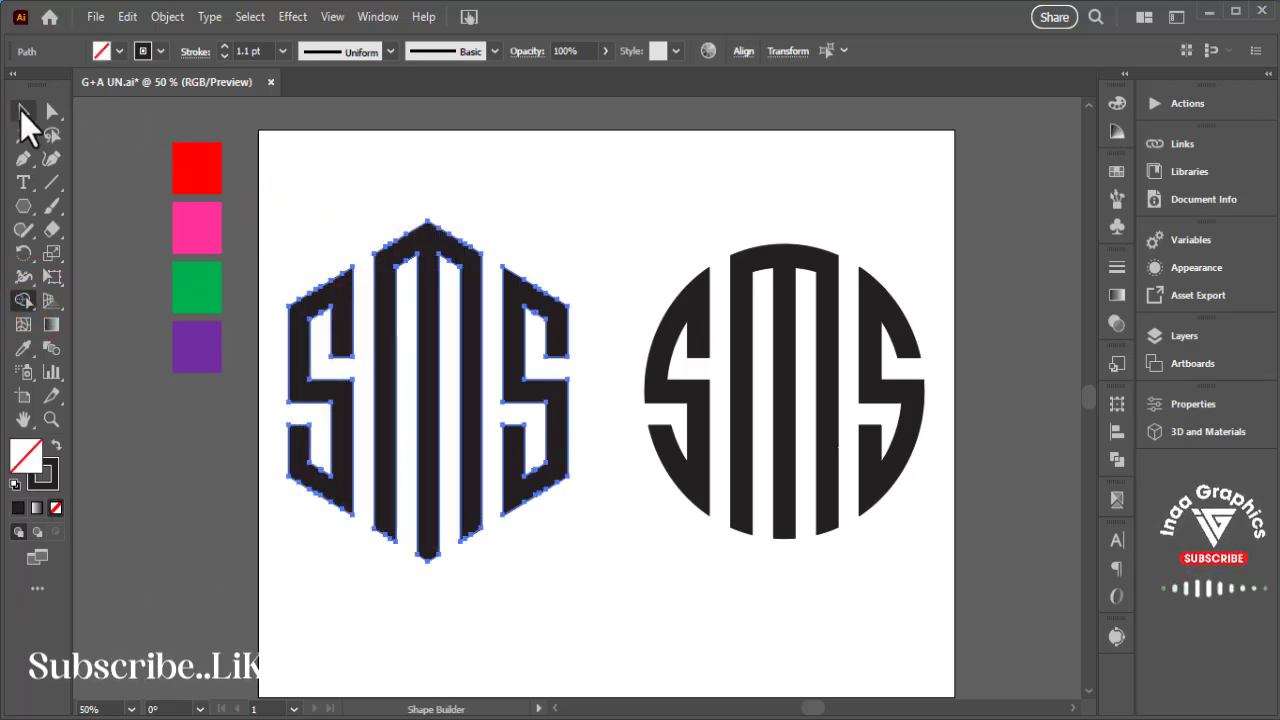
left_click(24, 111)
left_click(620, 212)
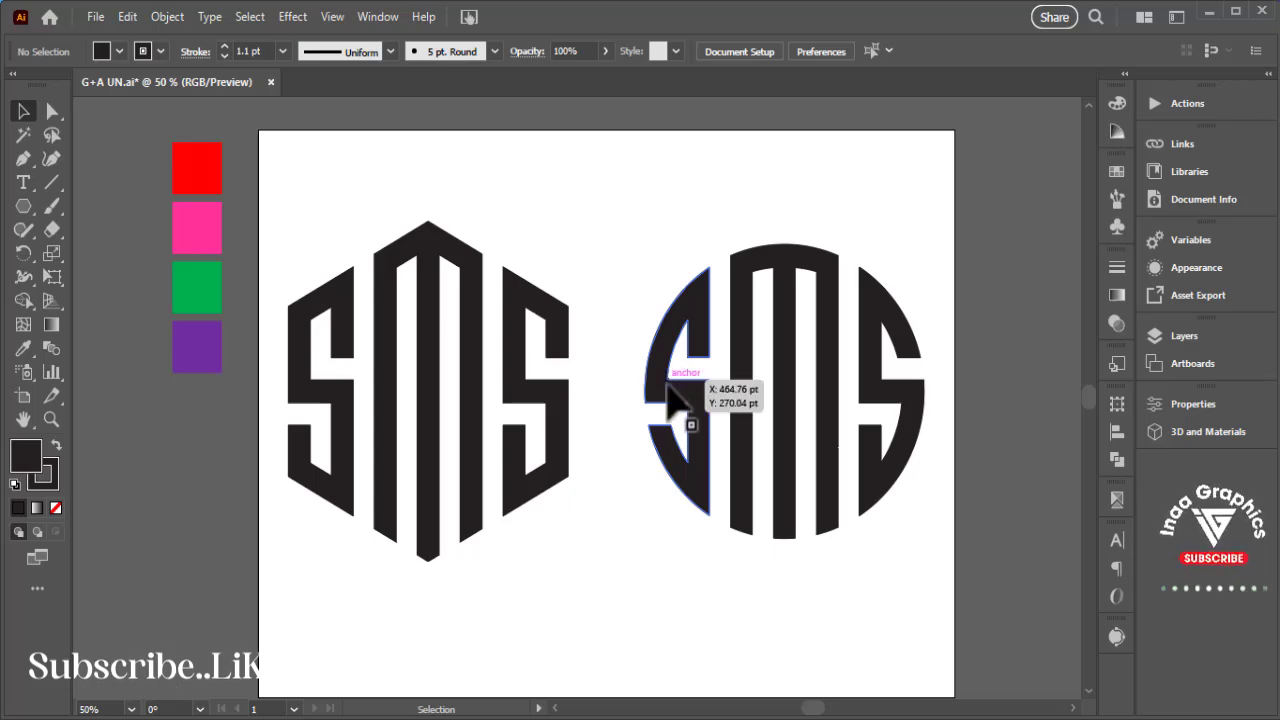
Draw a black rectangle covering the whole artboard as a background.
left_click_drag(775, 692, 683, 600)
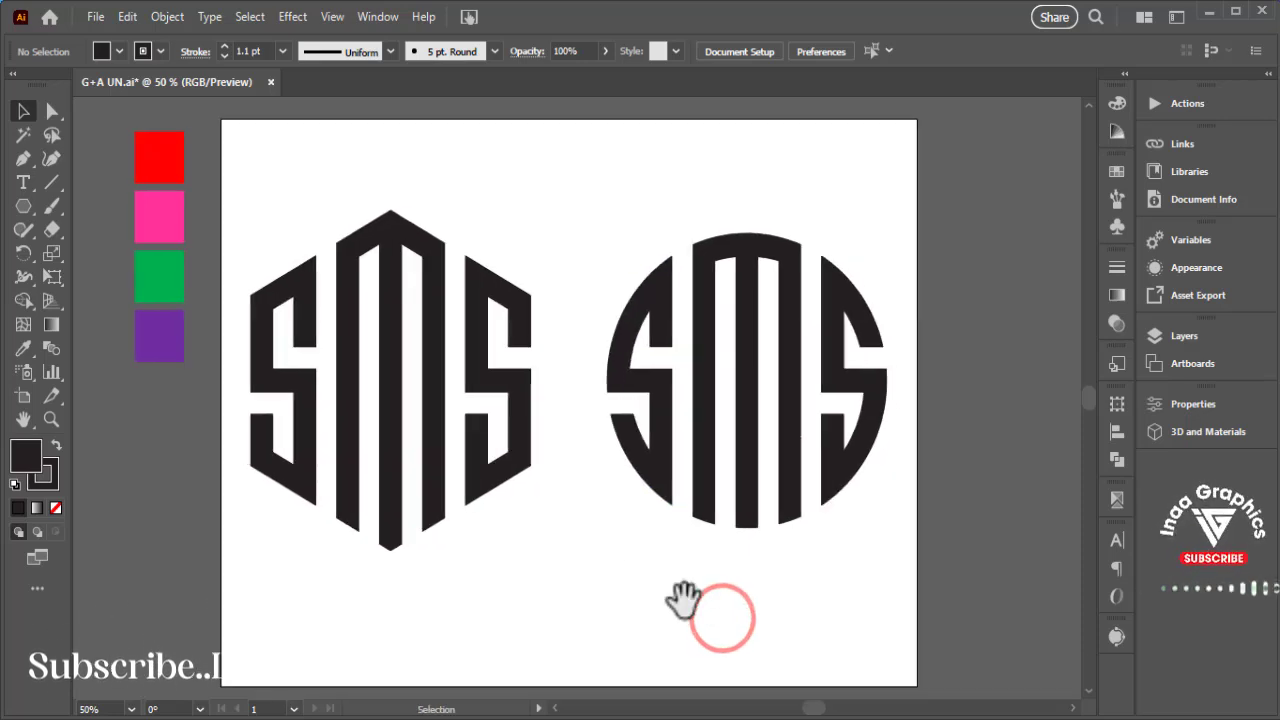
left_click(478, 208)
left_click_drag(24, 206, 117, 205)
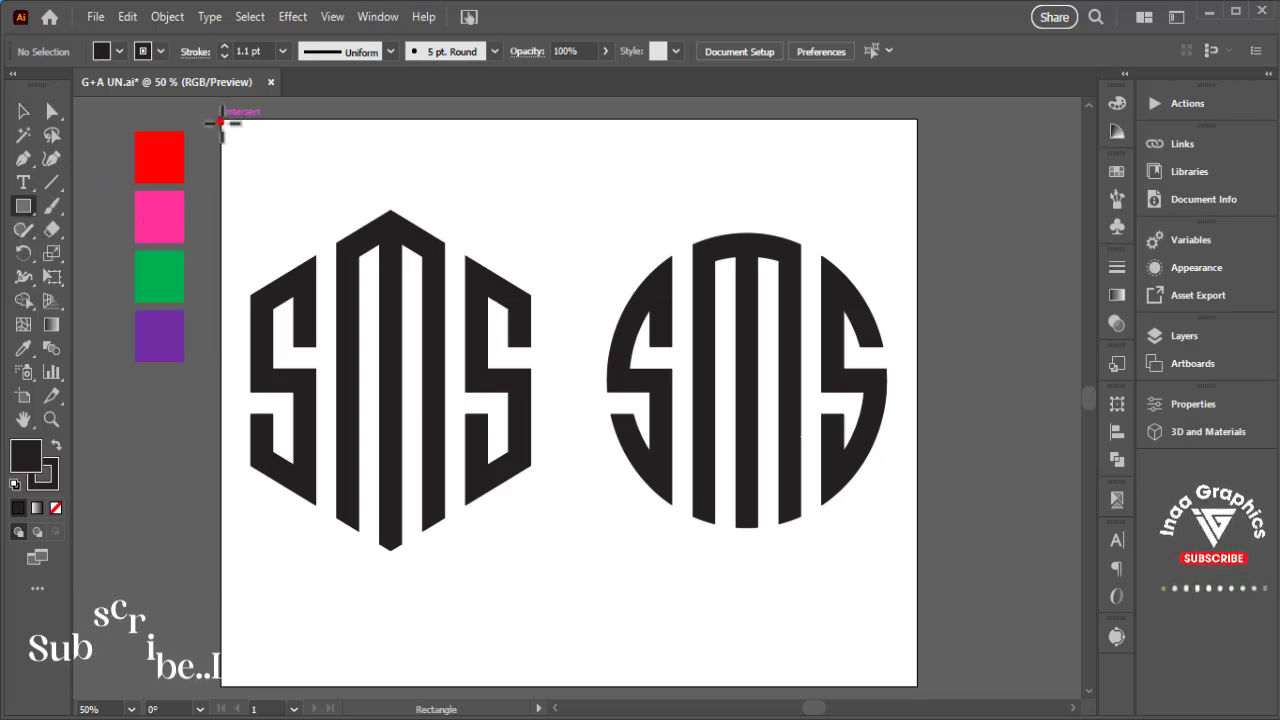
left_click_drag(221, 121, 897, 672)
left_click(23, 111)
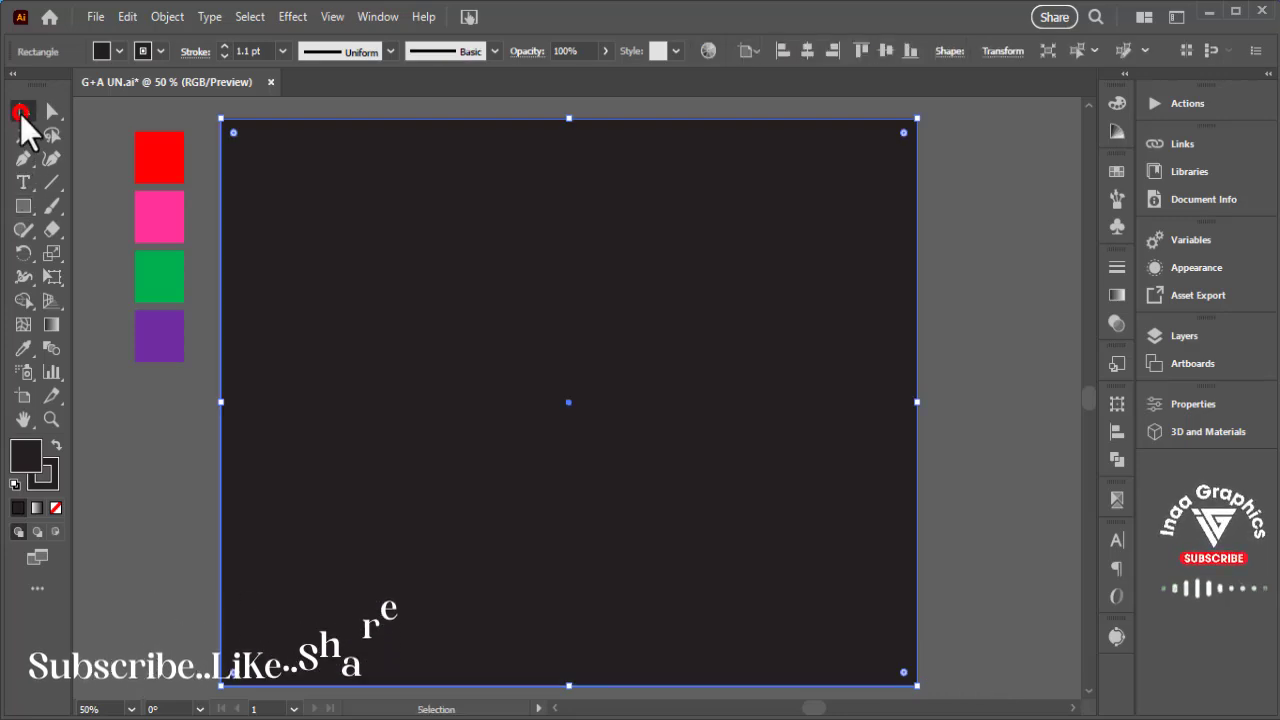
Send the black background rectangle to the back, behind both logos.
left_click(612, 583)
right_click(613, 584)
mouse_move(683, 477)
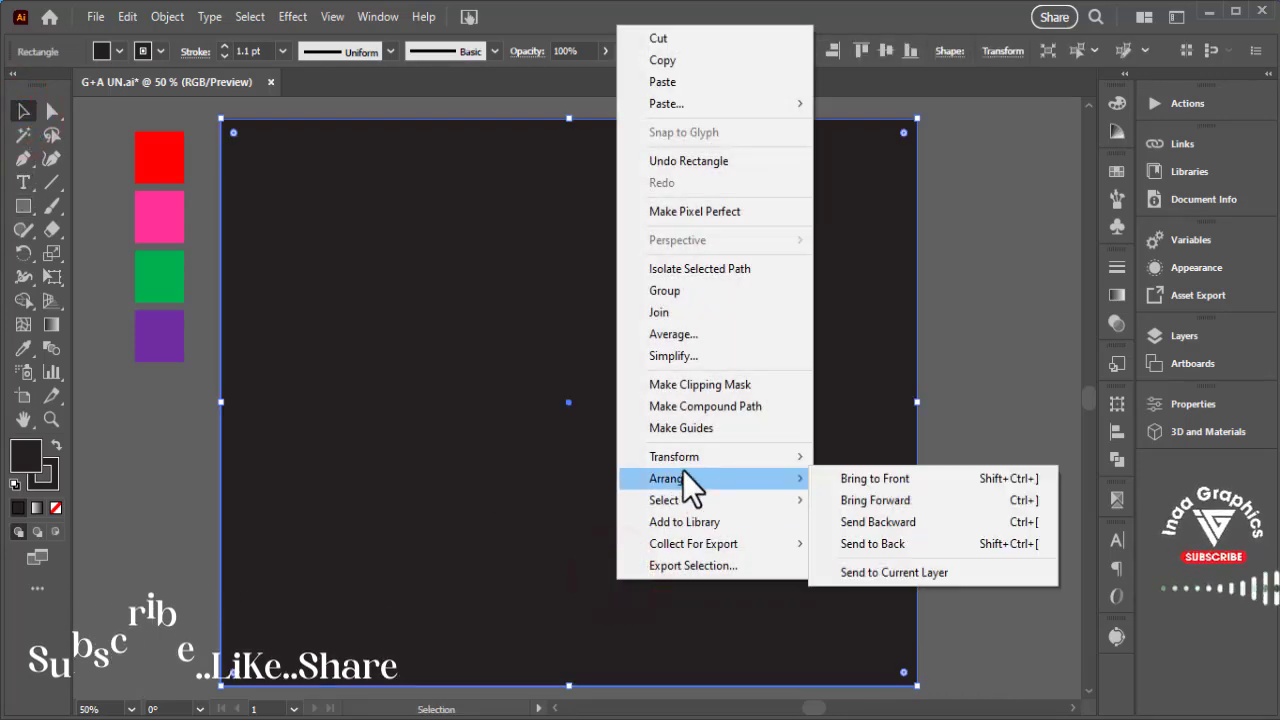
left_click(872, 541)
left_click(964, 382)
left_click(758, 374)
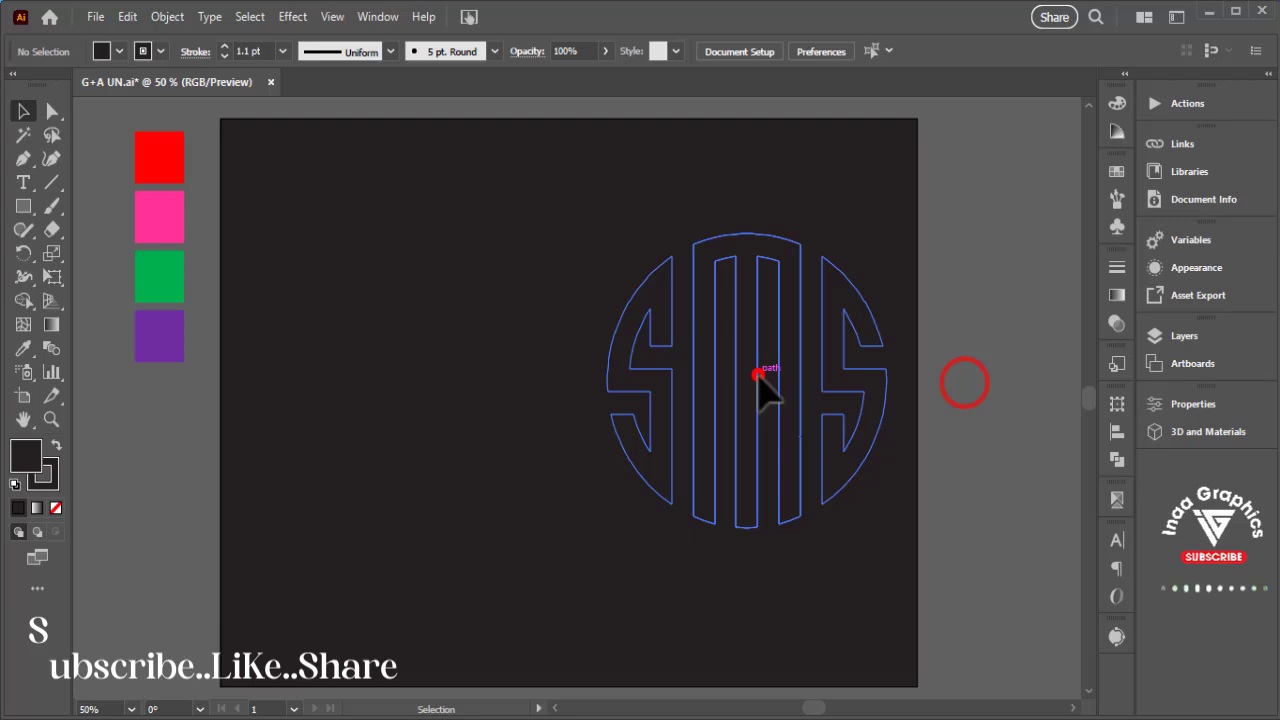
left_click(399, 380, "shift")
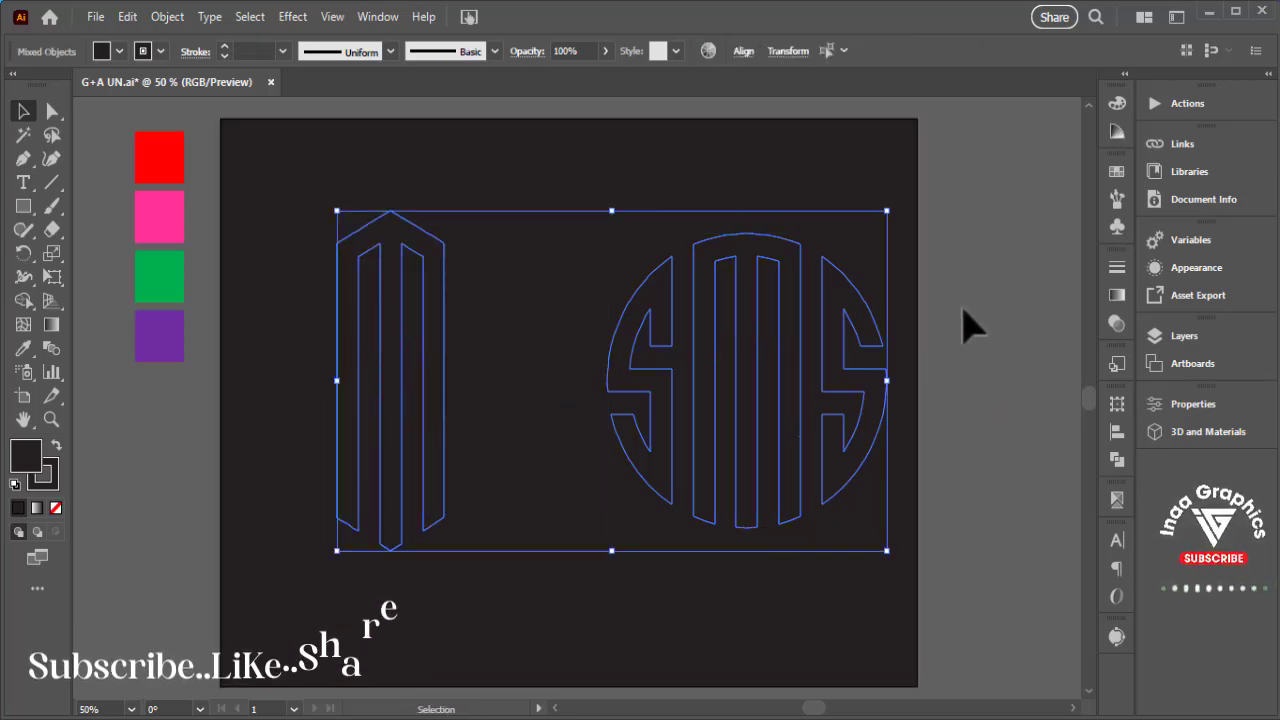
left_click(1000, 273)
Group the hexagonal logo's letters and then both logos together, moving the background rectangle aside and back over the artboard.
left_click_drag(878, 180, 576, 636)
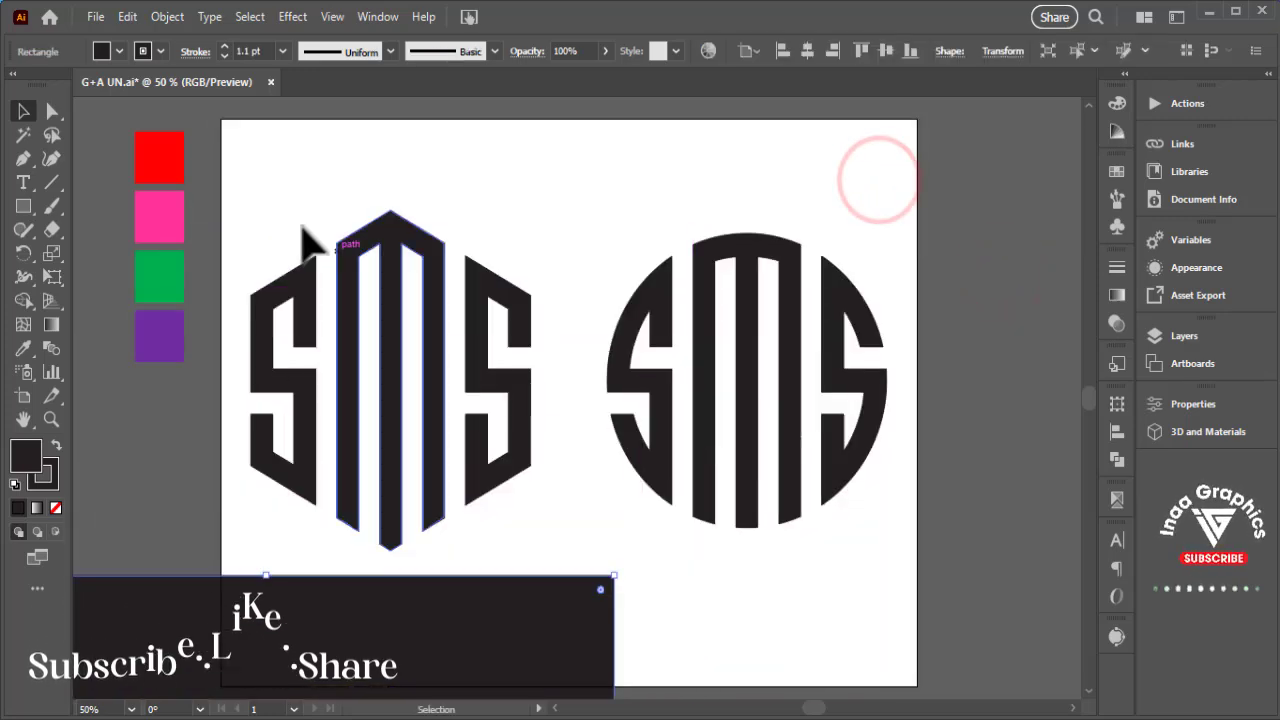
left_click_drag(263, 220, 537, 400)
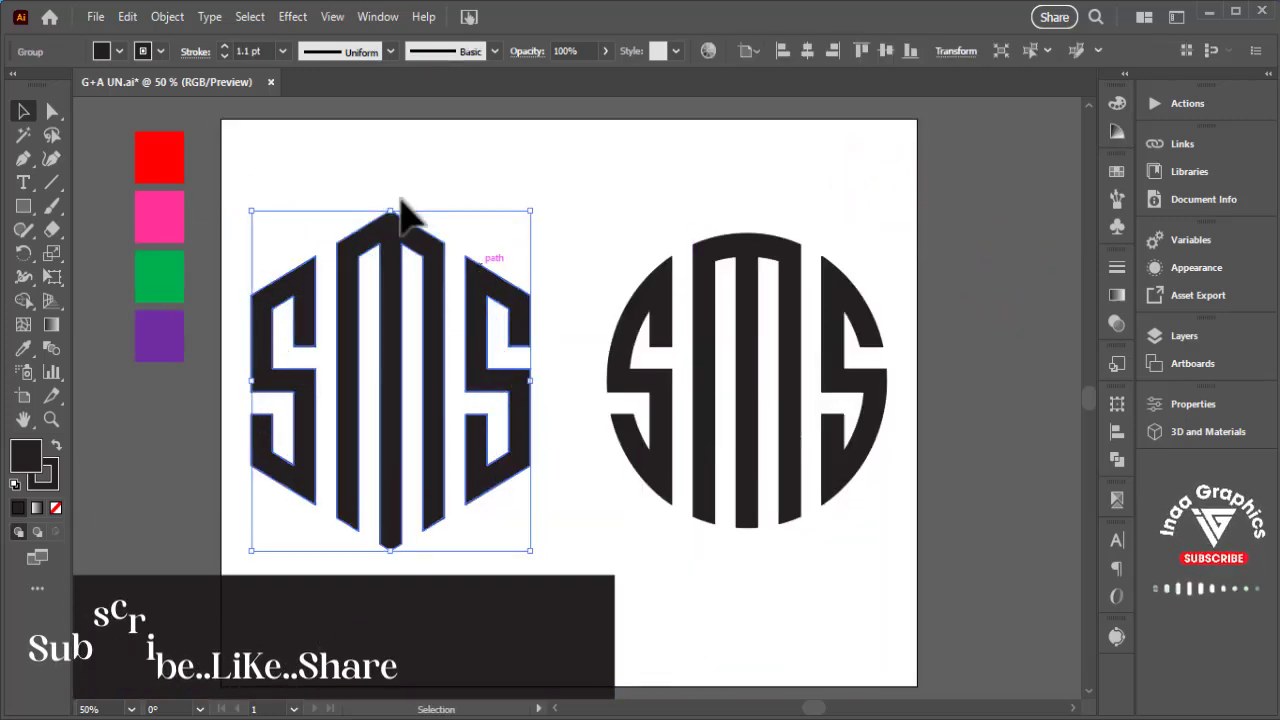
left_click_drag(278, 194, 914, 463)
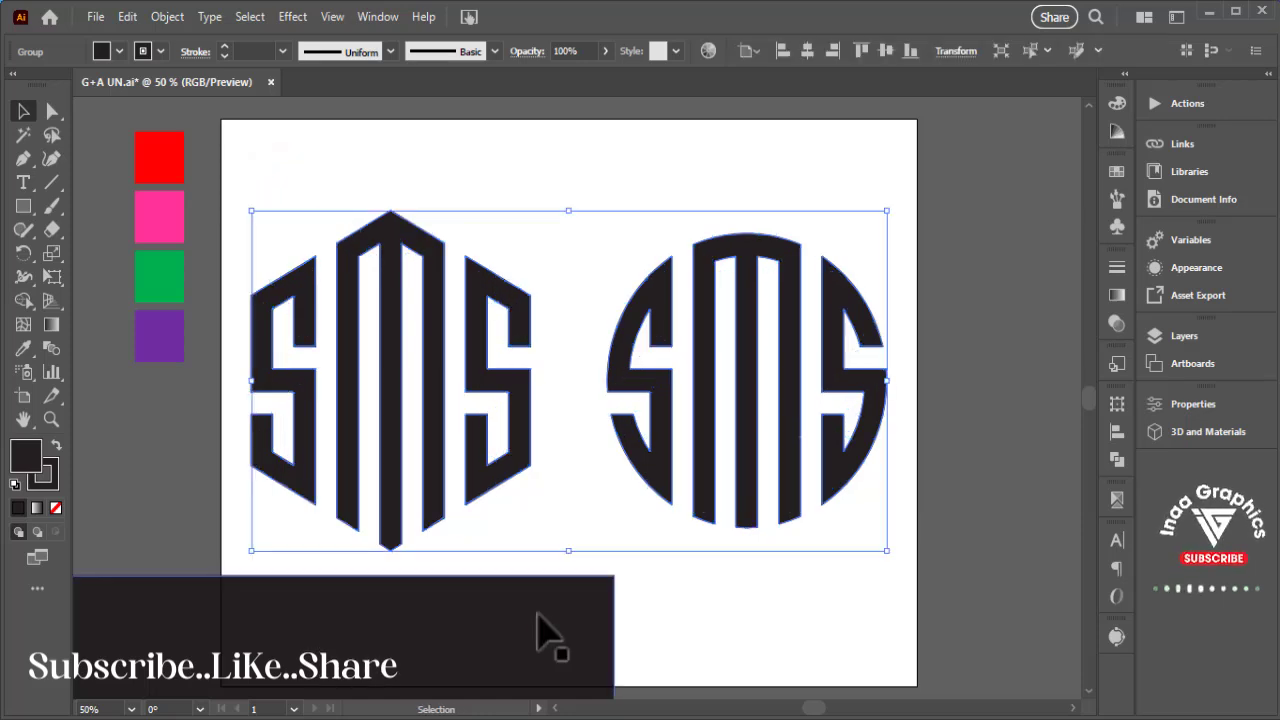
left_click_drag(538, 629, 837, 186)
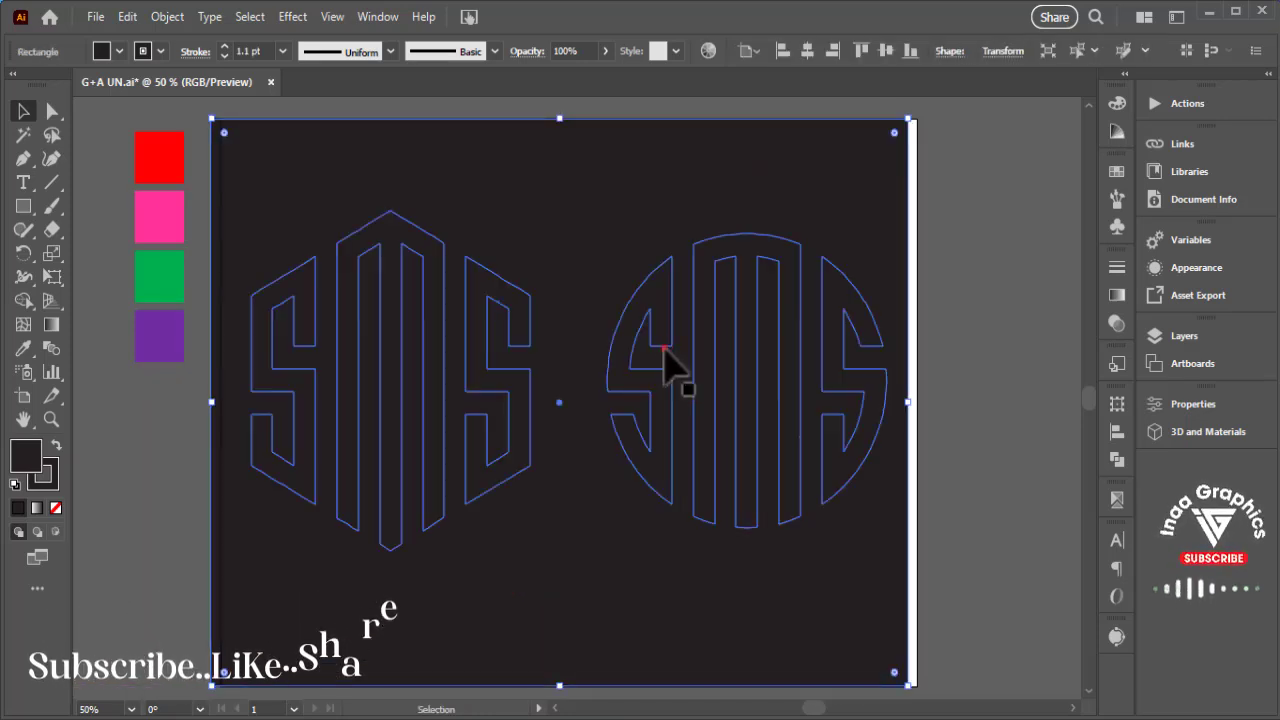
Fill the grouped logos with the light orange swatch and soften the fill to the pale gold f2c58b.
left_click(666, 366)
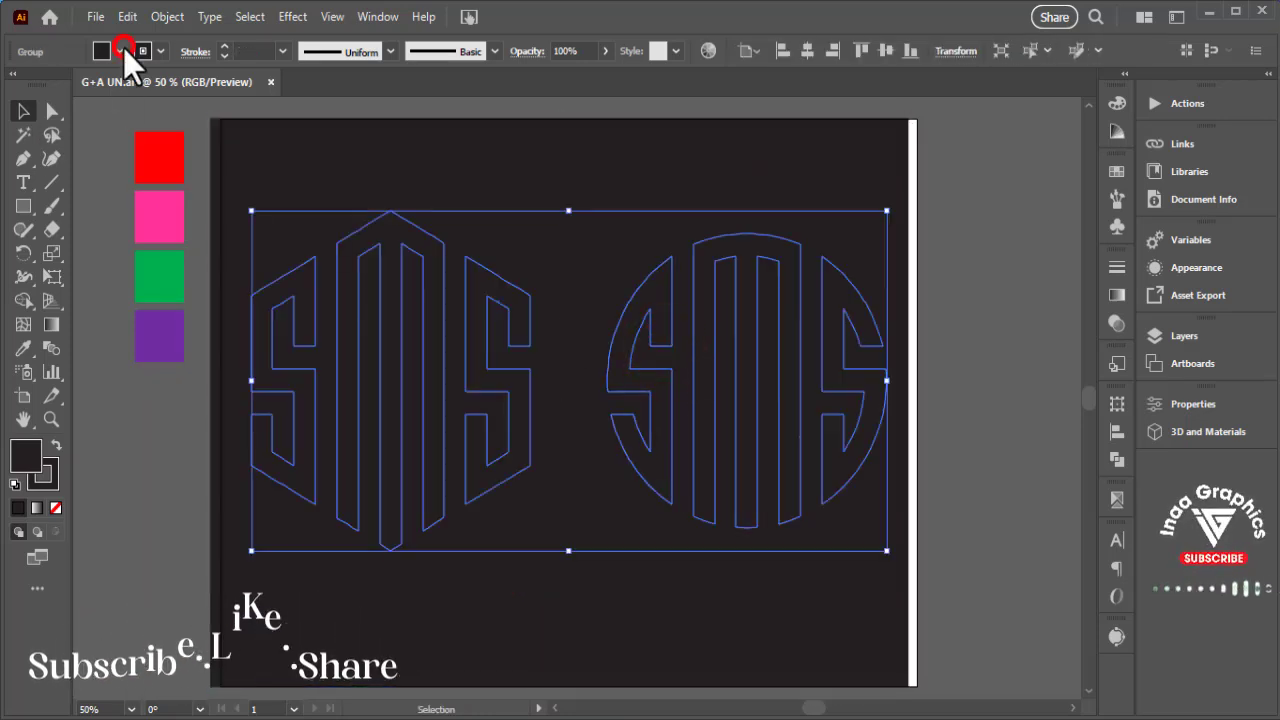
left_click(121, 50)
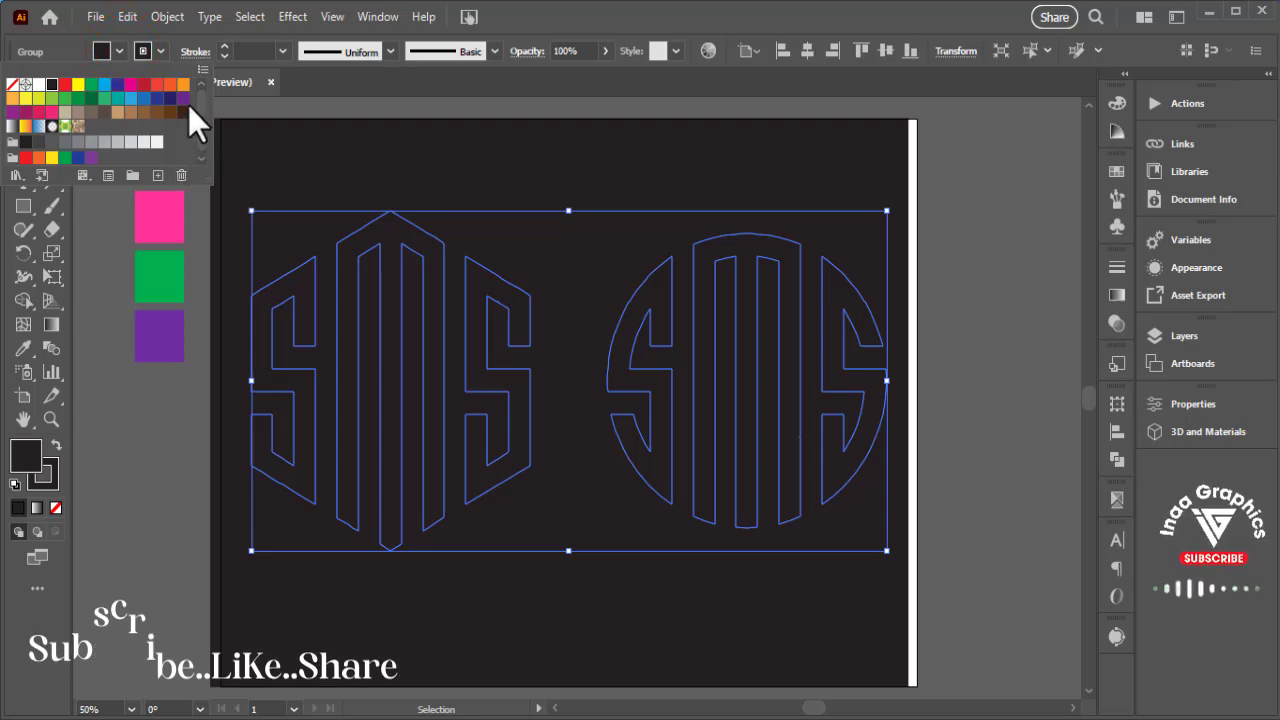
left_click(11, 99)
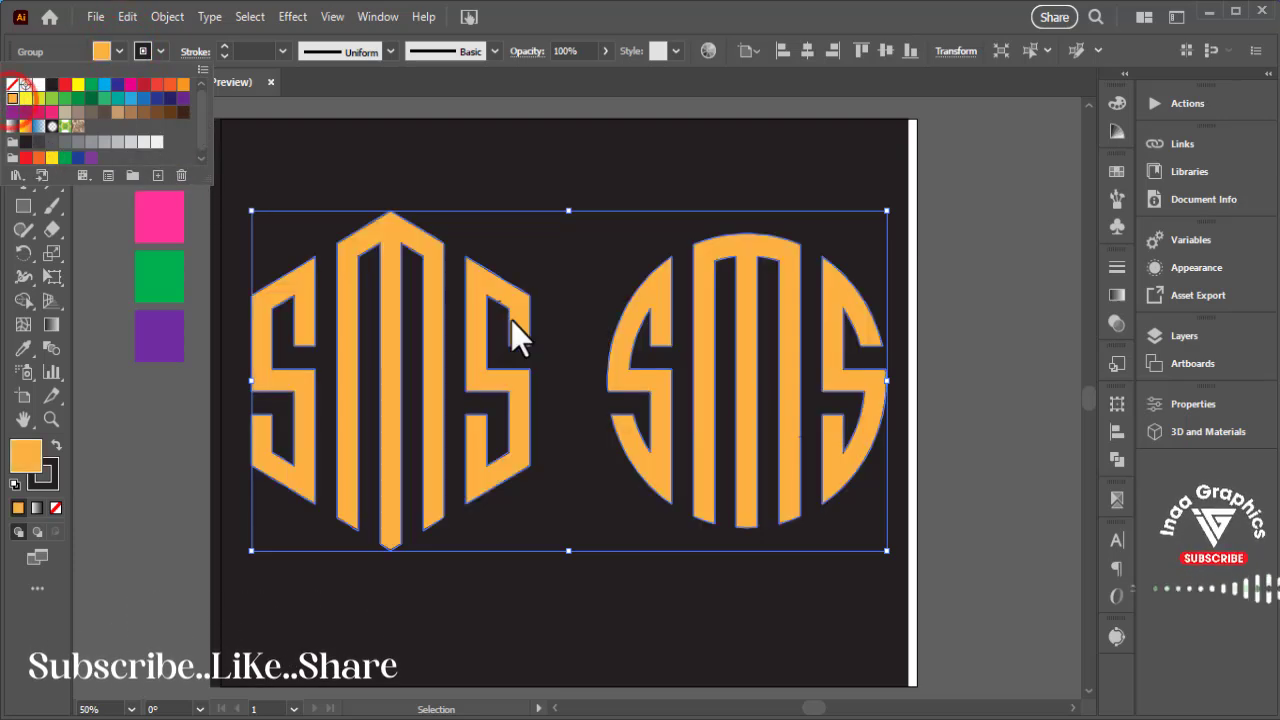
left_click(945, 447)
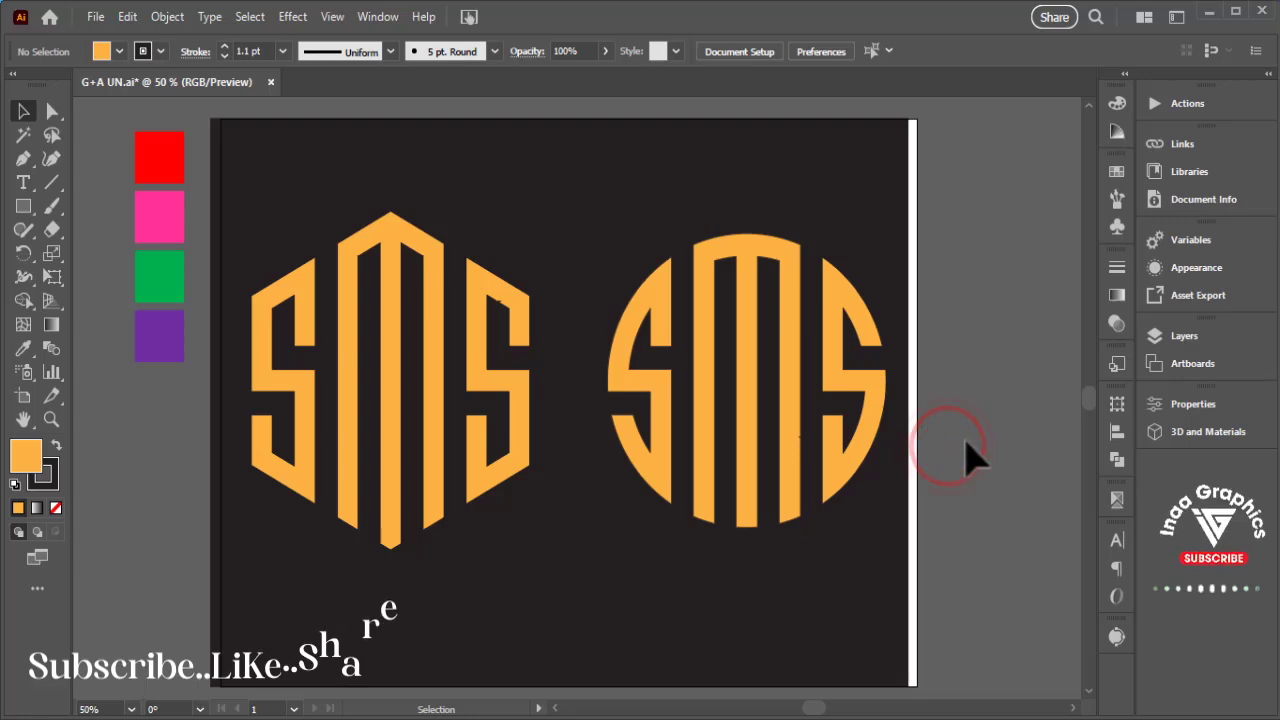
left_click(360, 500)
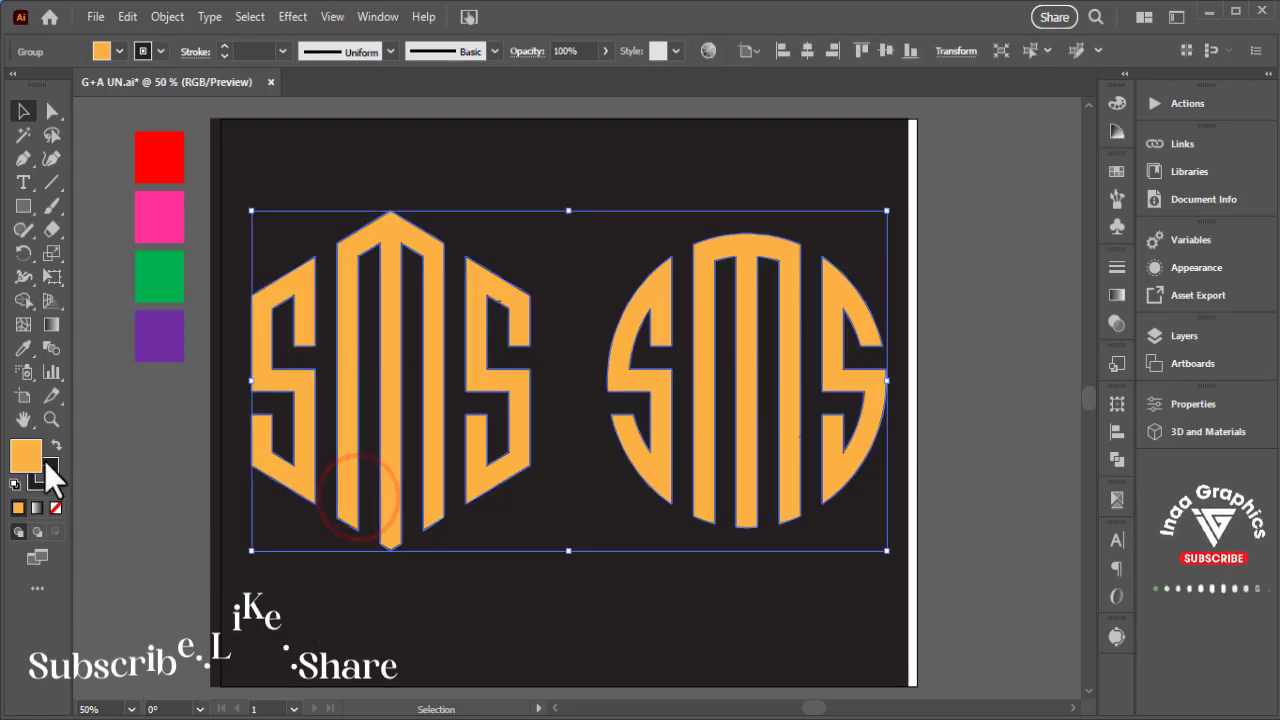
double_click(22, 457)
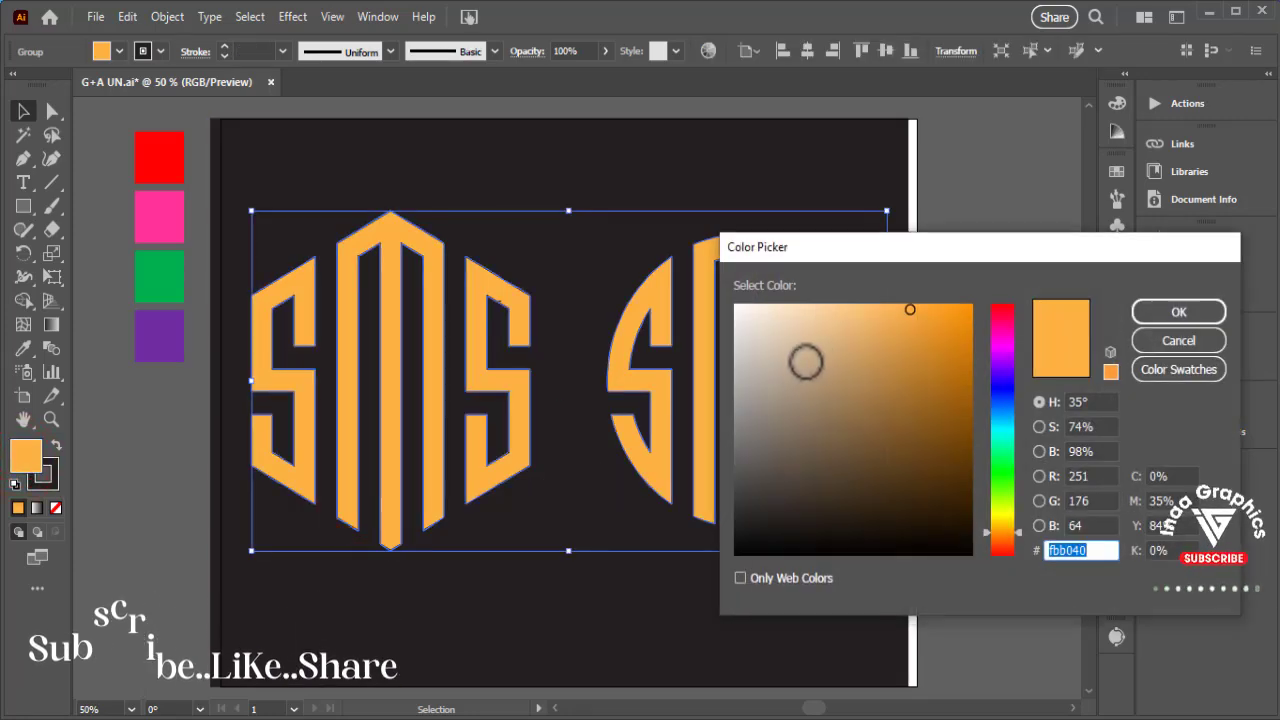
left_click_drag(828, 338, 834, 320)
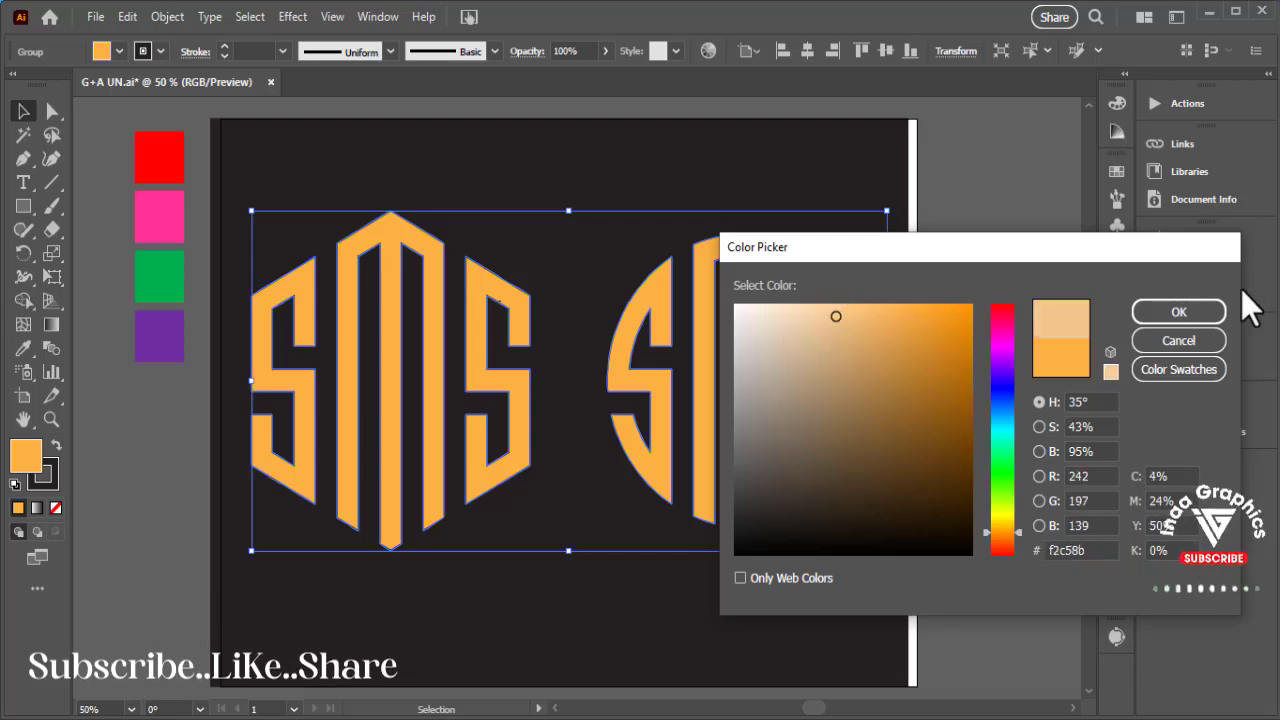
left_click(1170, 313)
left_click(1040, 415)
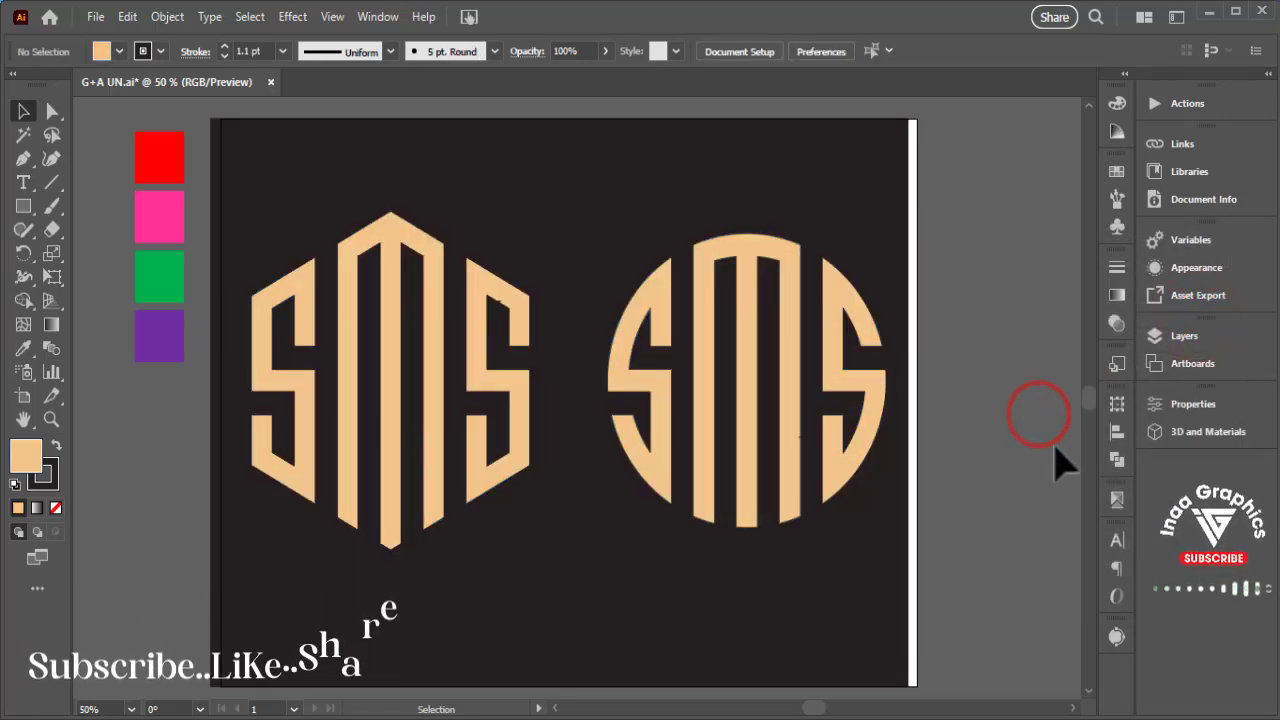